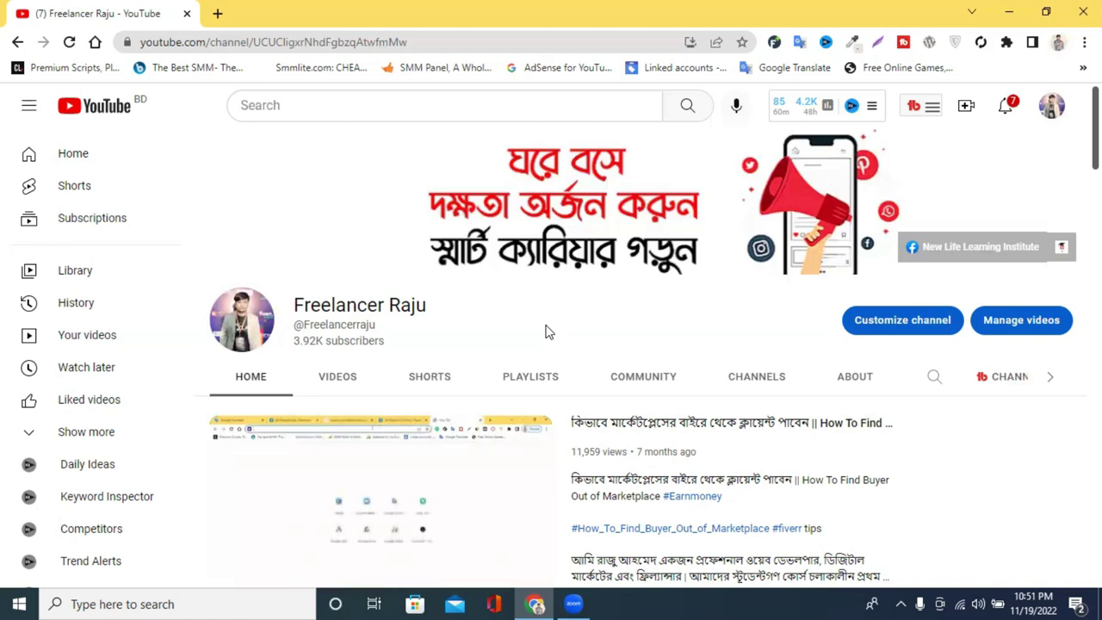
Open Facebook in one new browser tab and the Ads Manager campaigns page in another
click(218, 13)
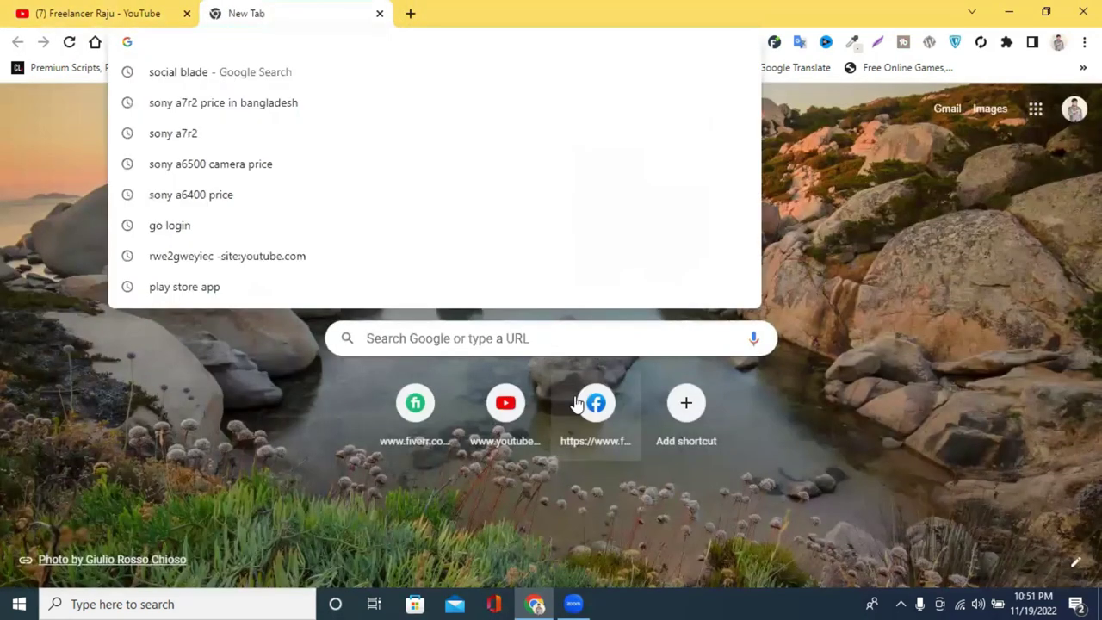
click(596, 402)
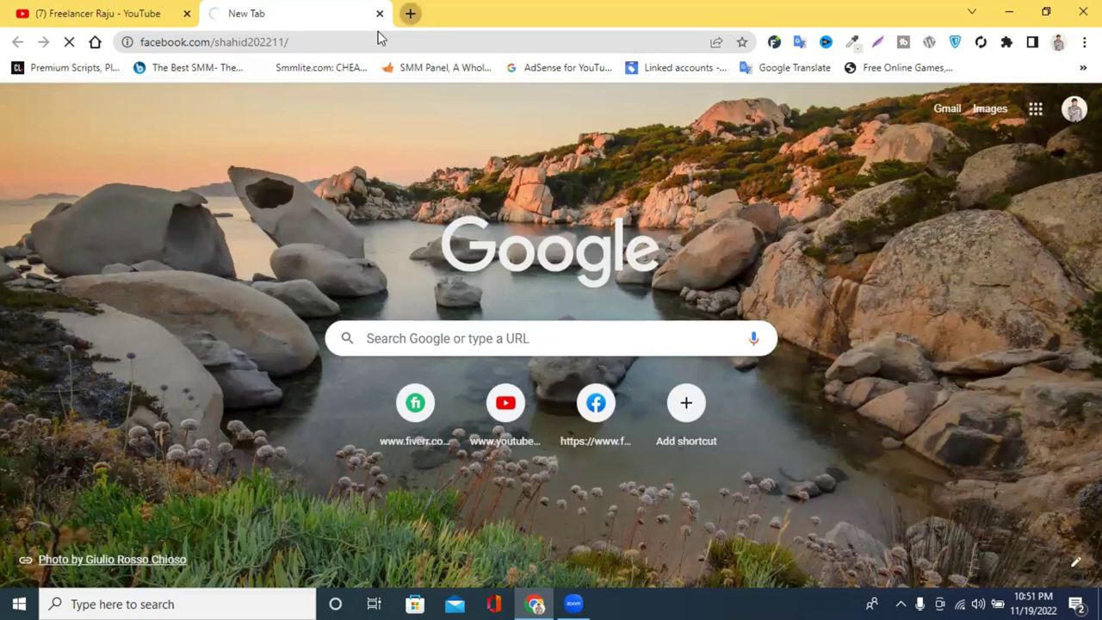
click(412, 13)
click(364, 33)
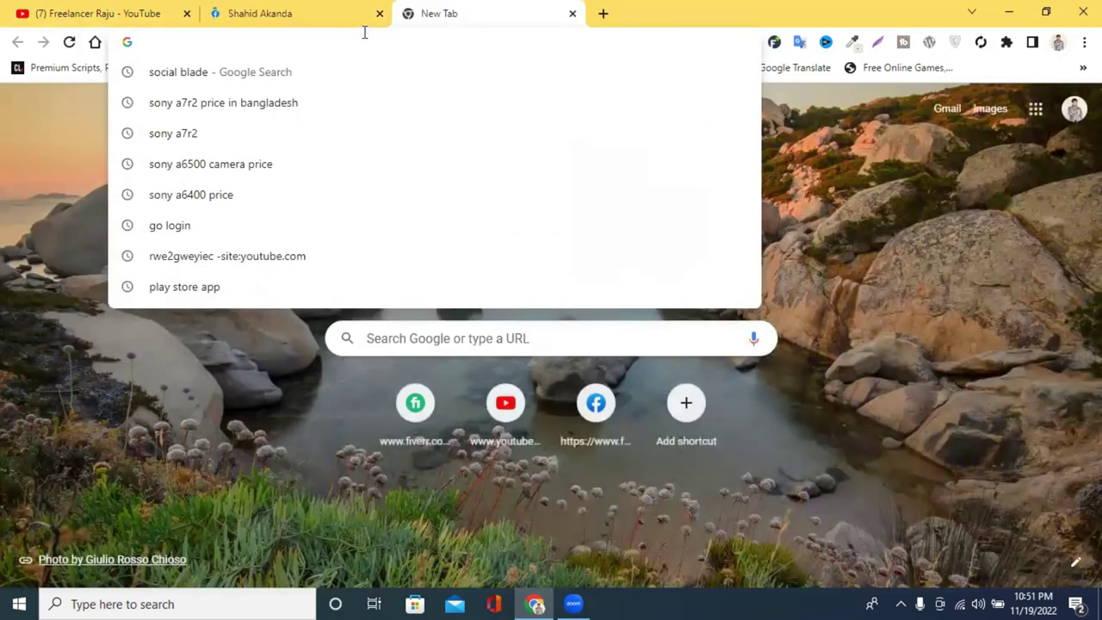
text(ads)
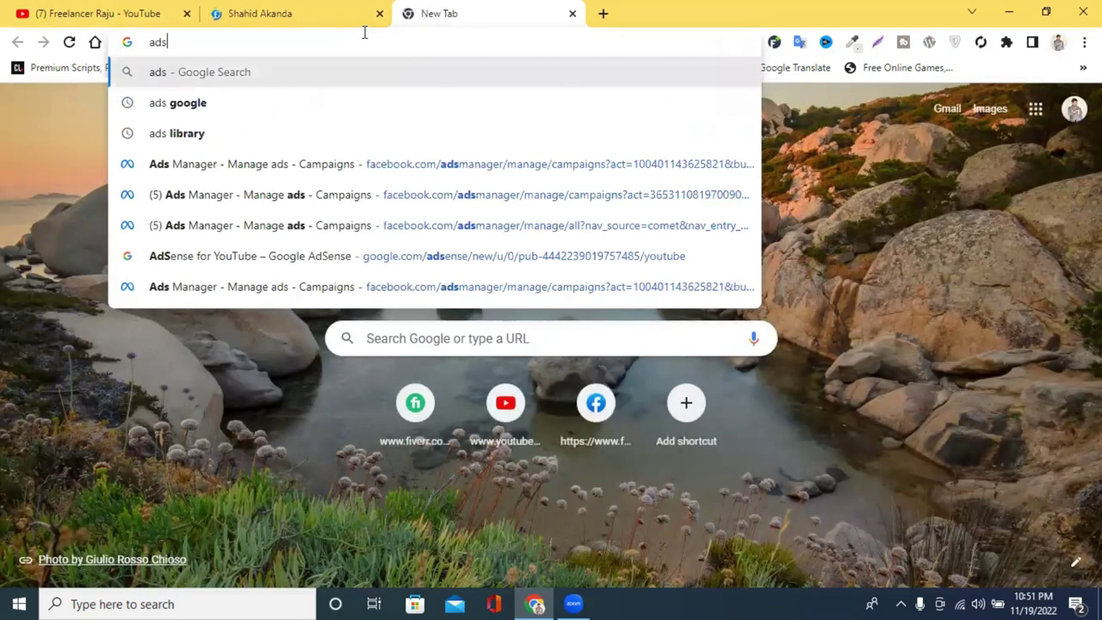
click(457, 165)
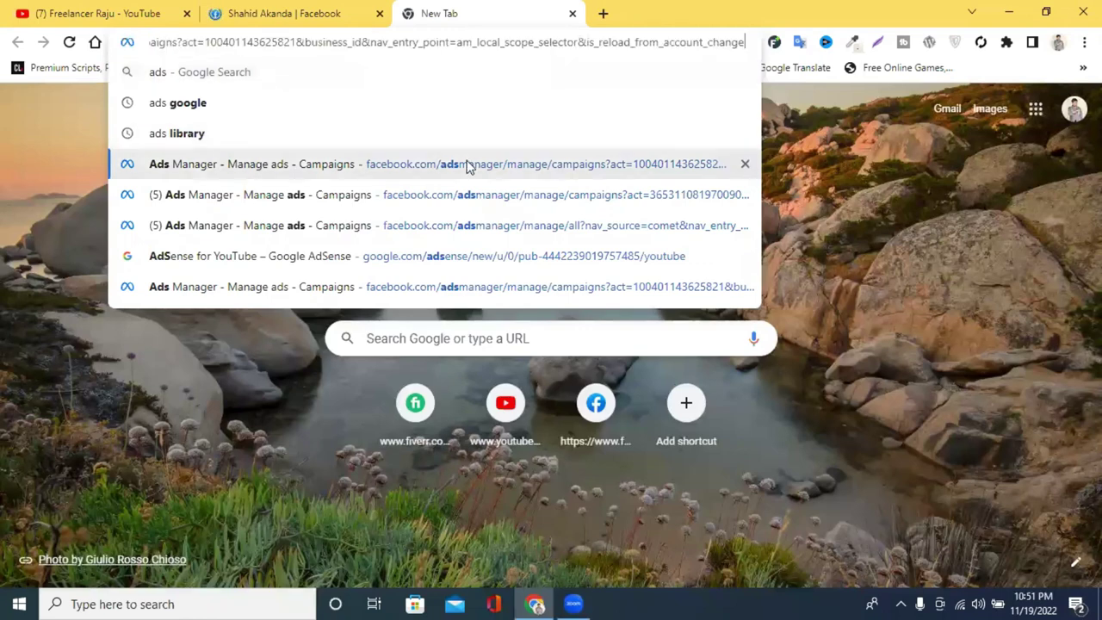
Look over the Facebook profile page, close its tab and return to the Ads Manager campaigns page
click(281, 10)
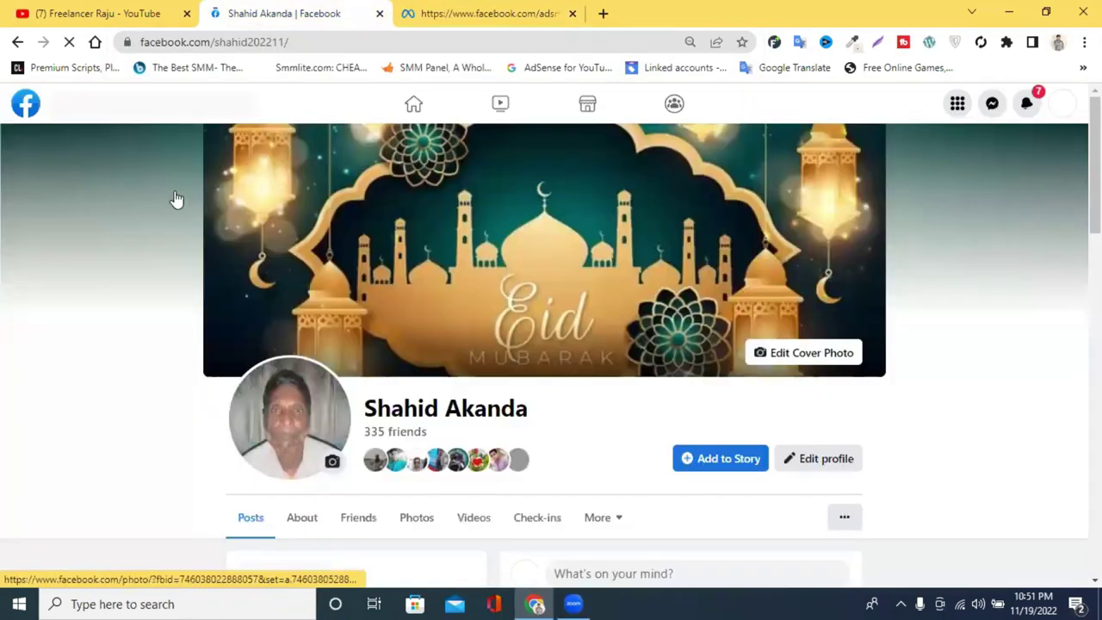
scroll(318, 164, down, 2)
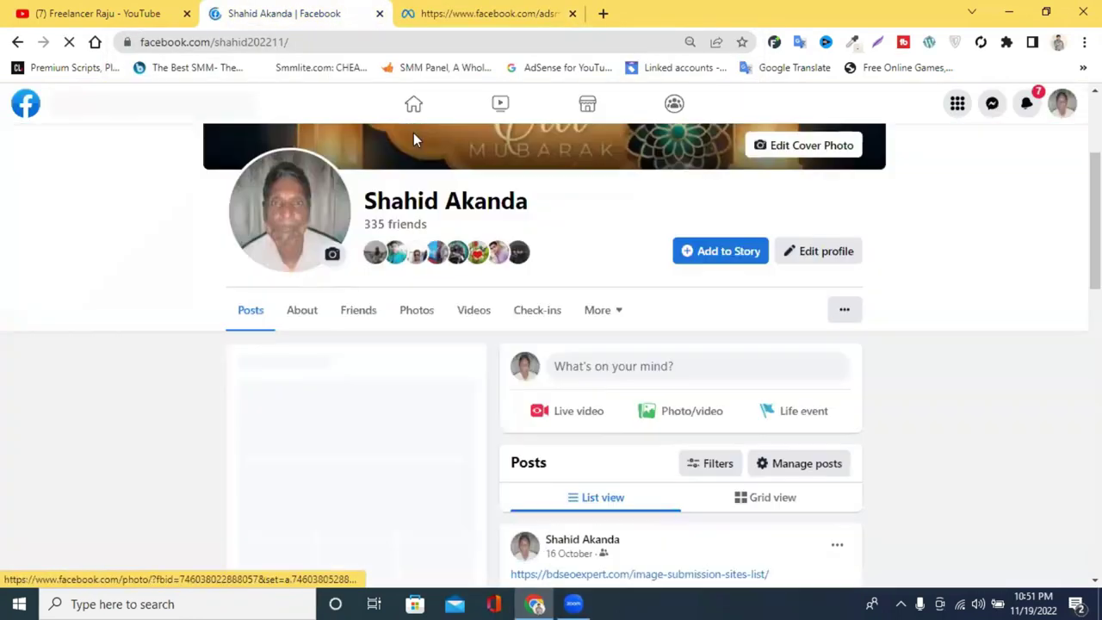
click(444, 9)
click(340, 8)
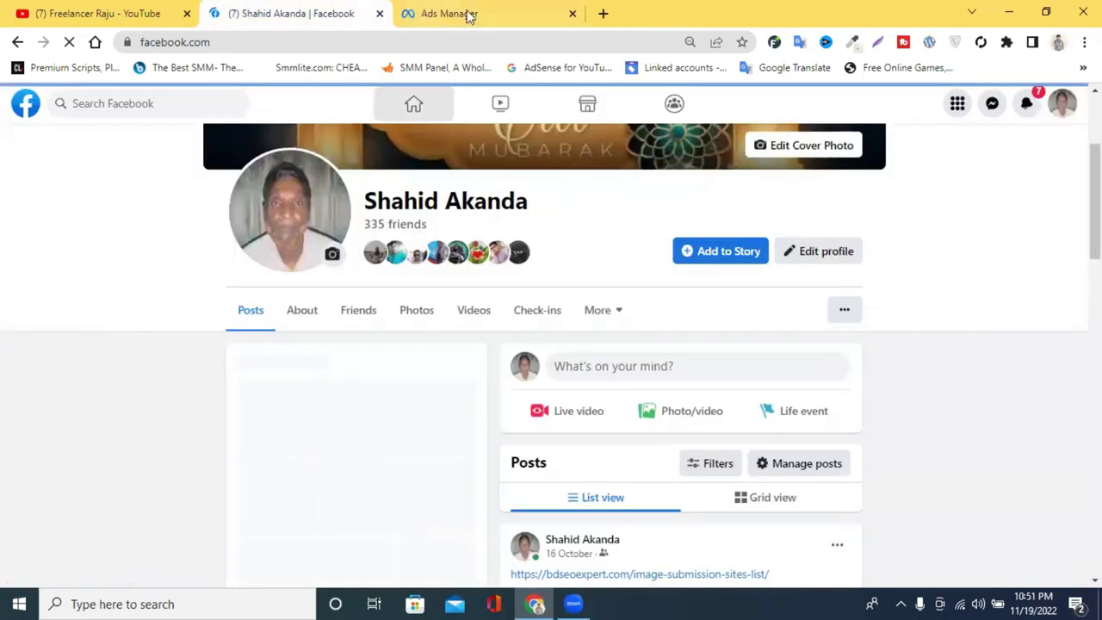
click(457, 8)
click(387, 7)
click(423, 8)
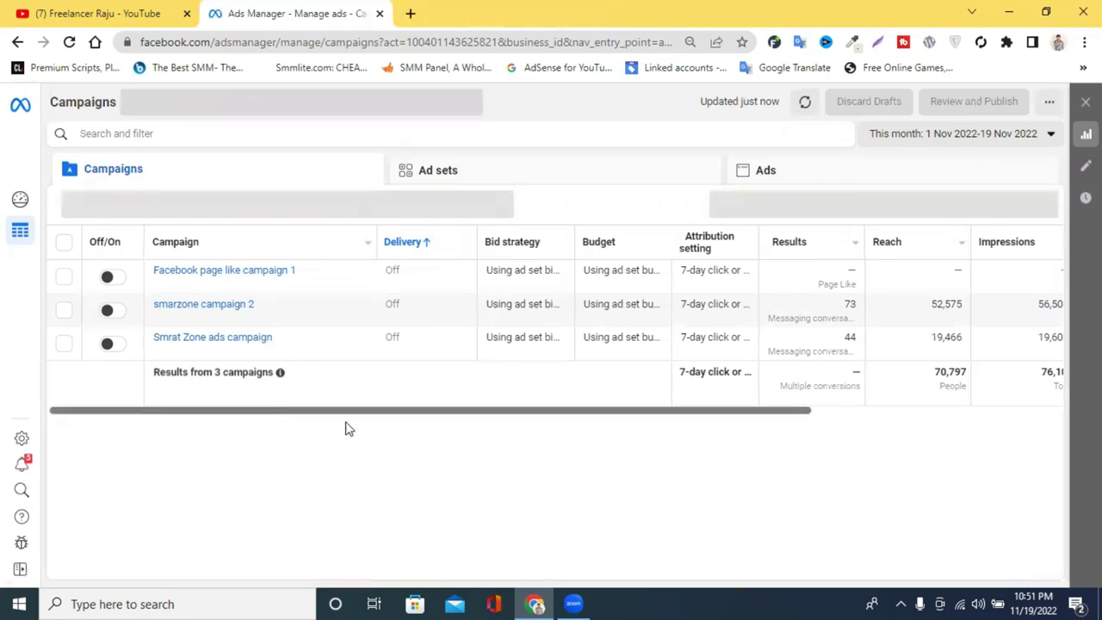
scroll(276, 413, right, 1)
scroll(654, 413, left, 1)
drag(424, 420, 387, 419)
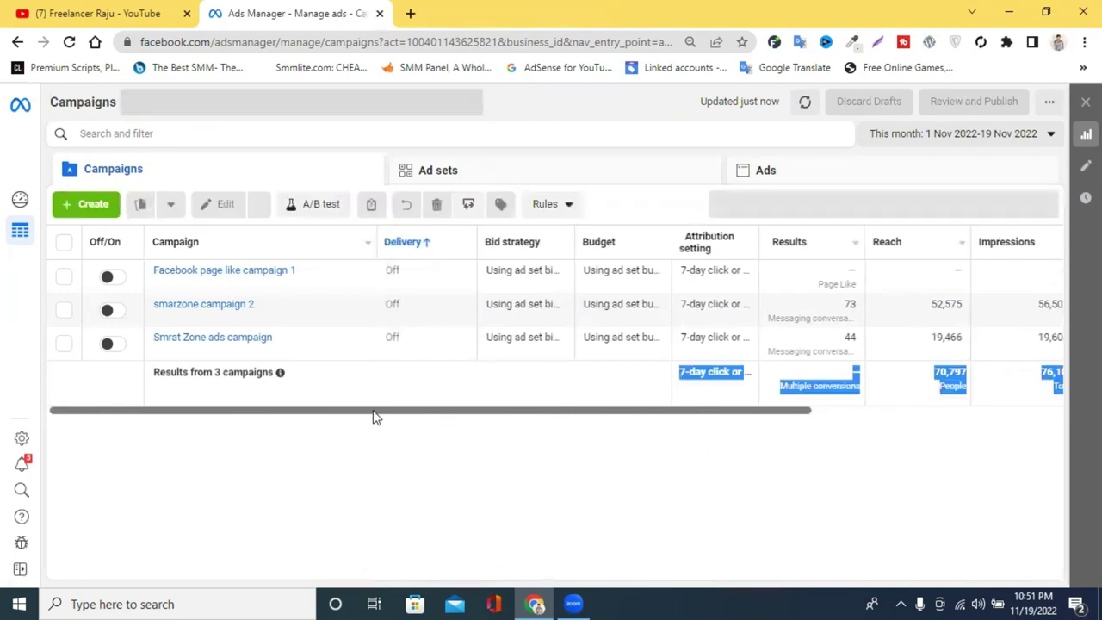
click(516, 473)
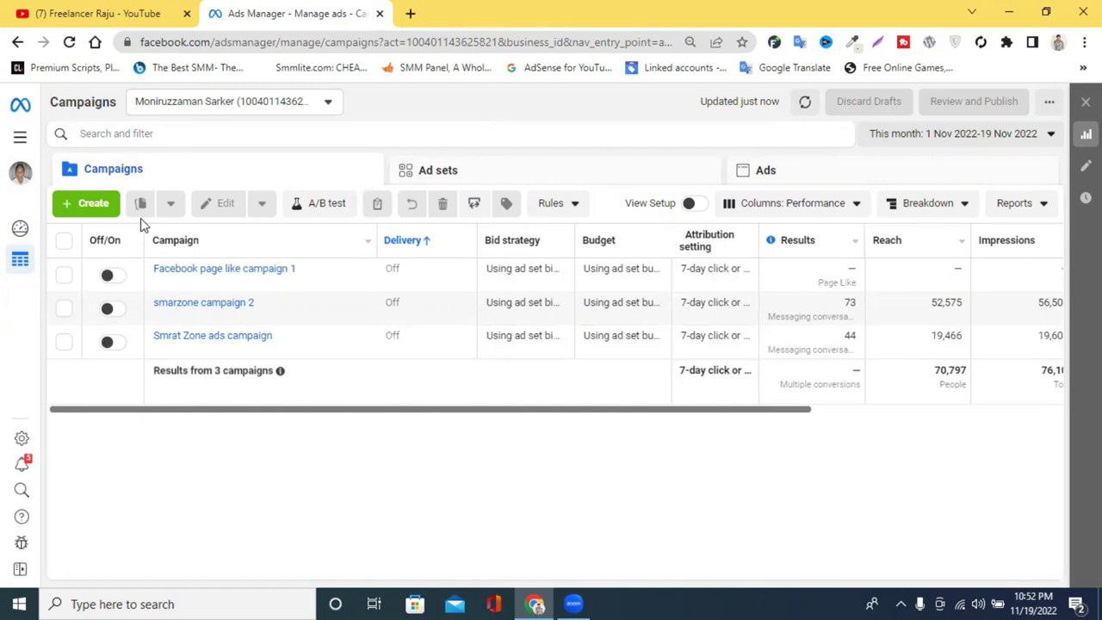
Go from Ads Manager to the business settings and choose the Fashion io business
click(20, 141)
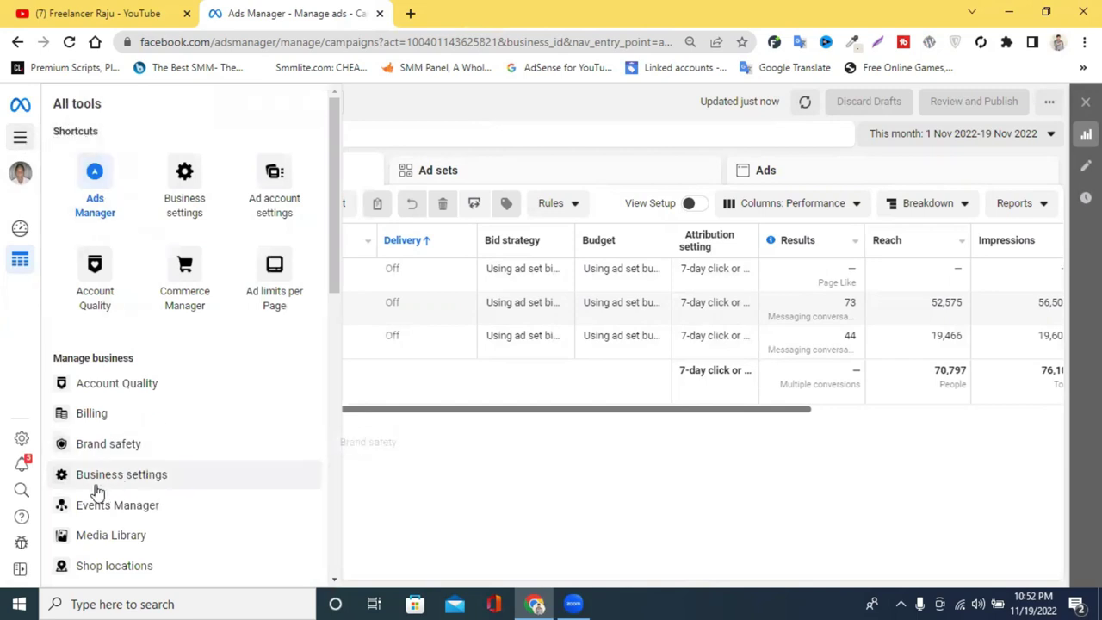
click(153, 483)
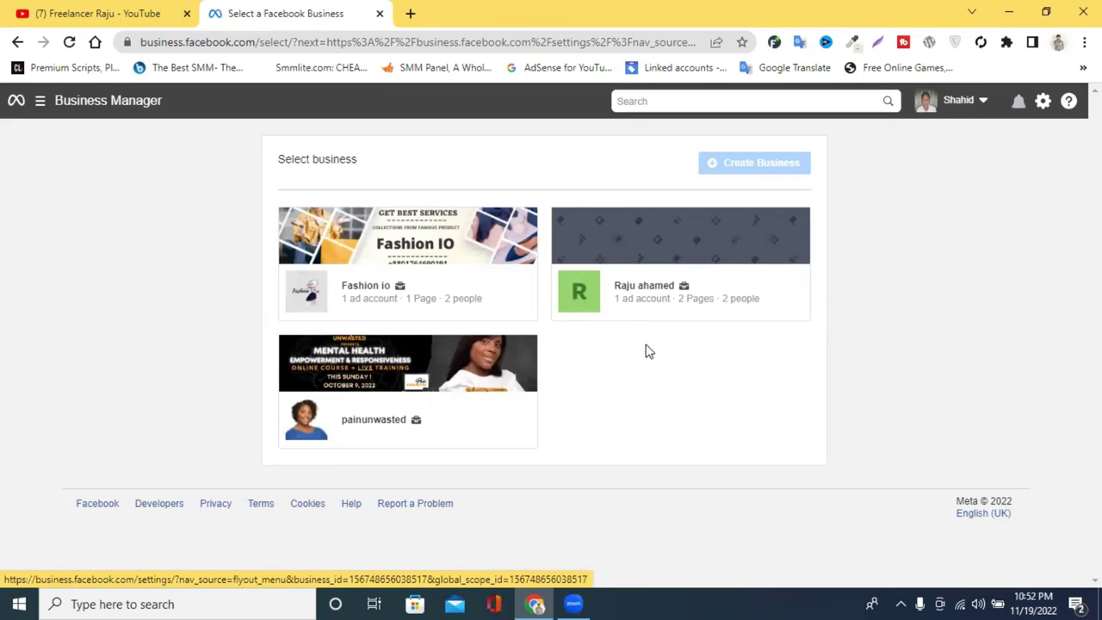
click(351, 294)
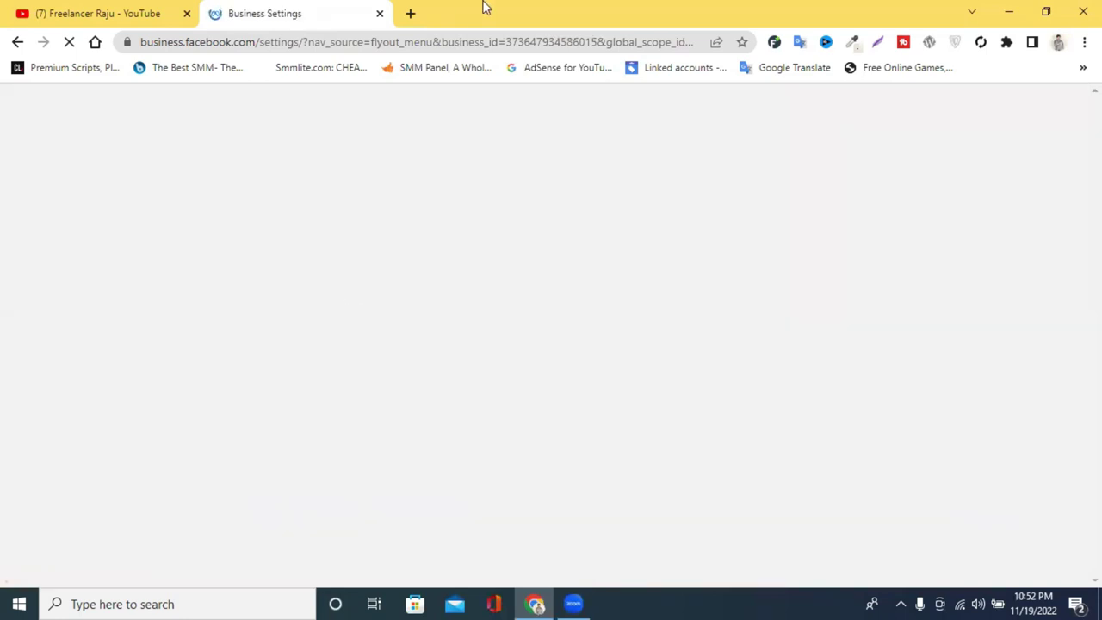
Open a new browser tab for entering a website address
click(410, 13)
click(416, 43)
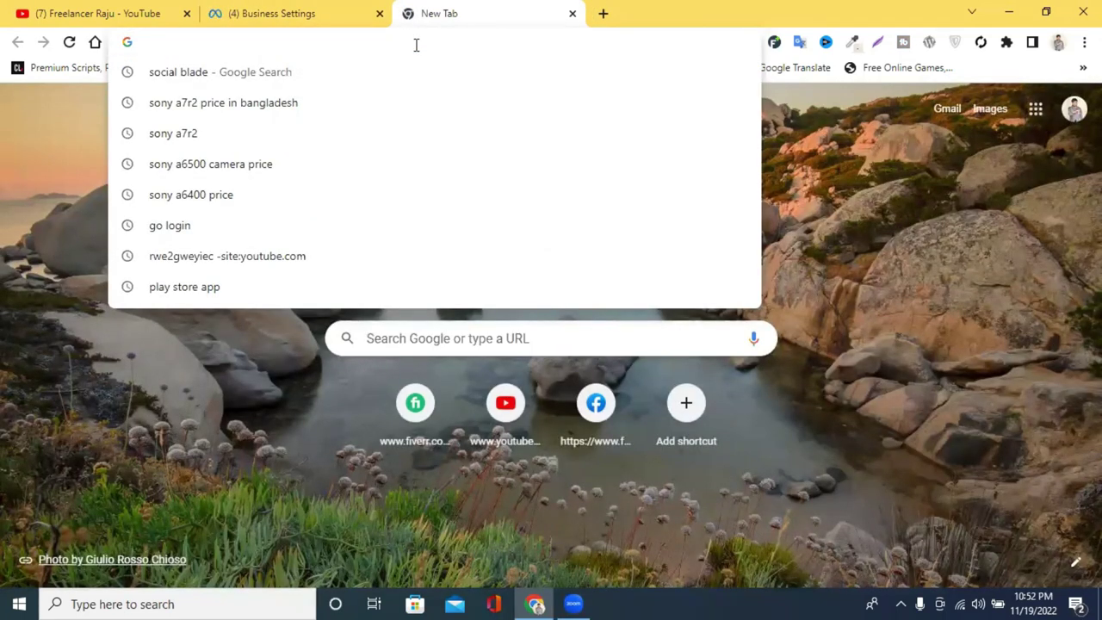
text(g)
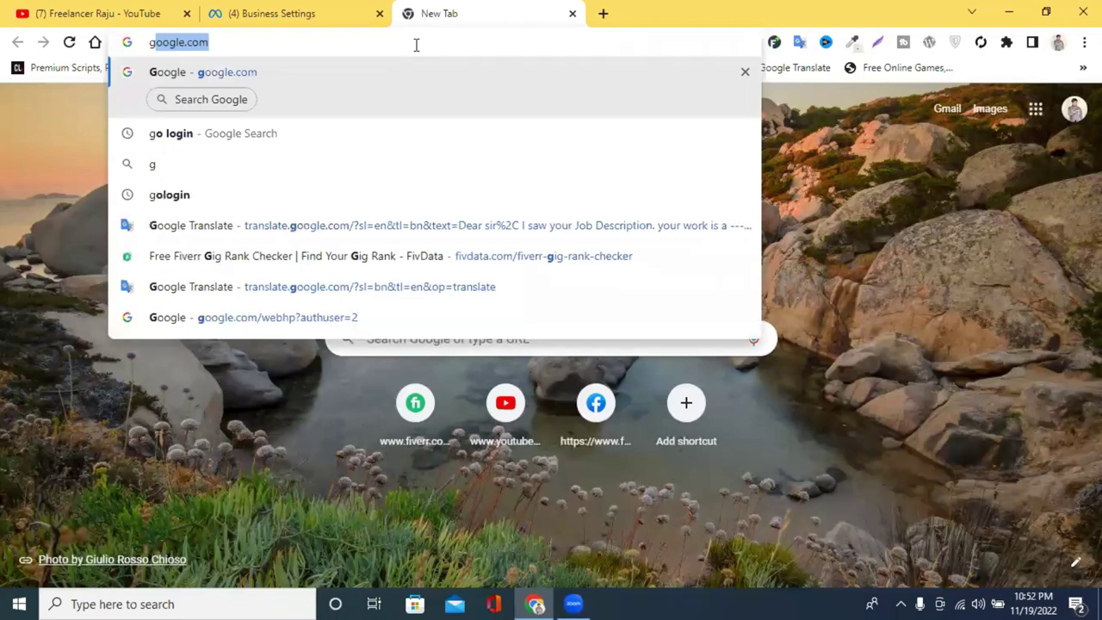
key(BackSpace)
key(BackSpace)
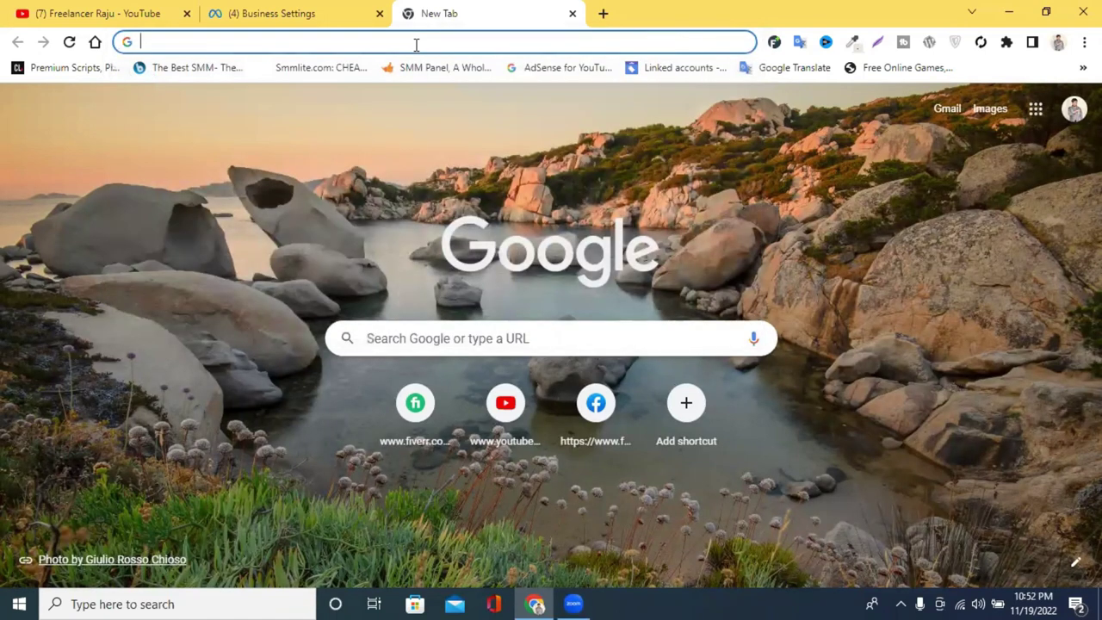
text(on)
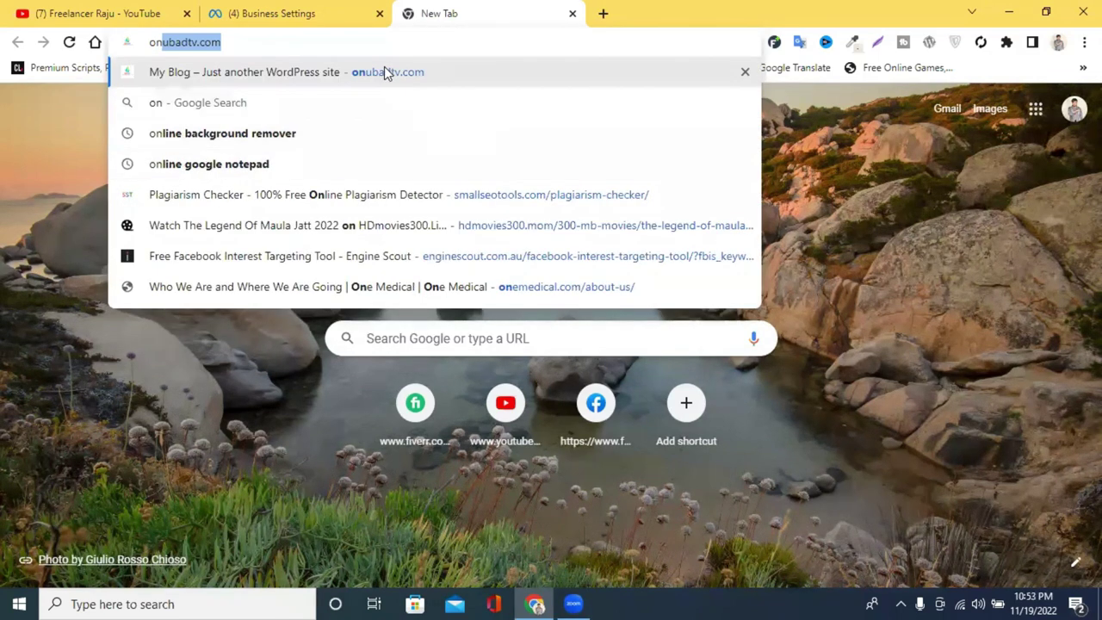
click(338, 37)
key(ctrl+shift+Left)
key(ctrl+shift+Left)
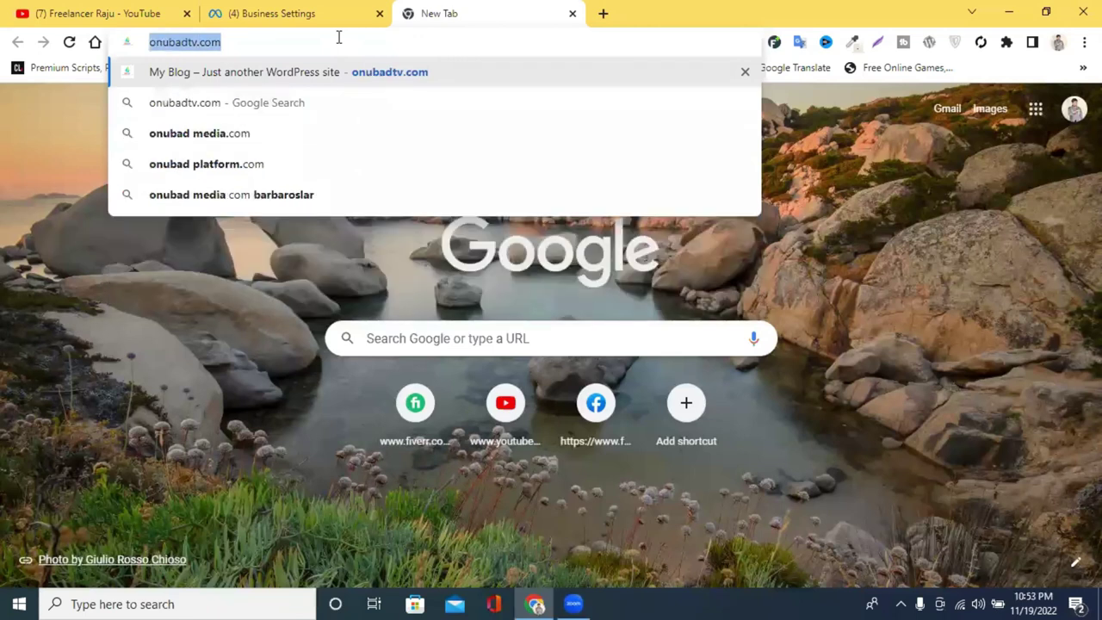
key(BackSpace)
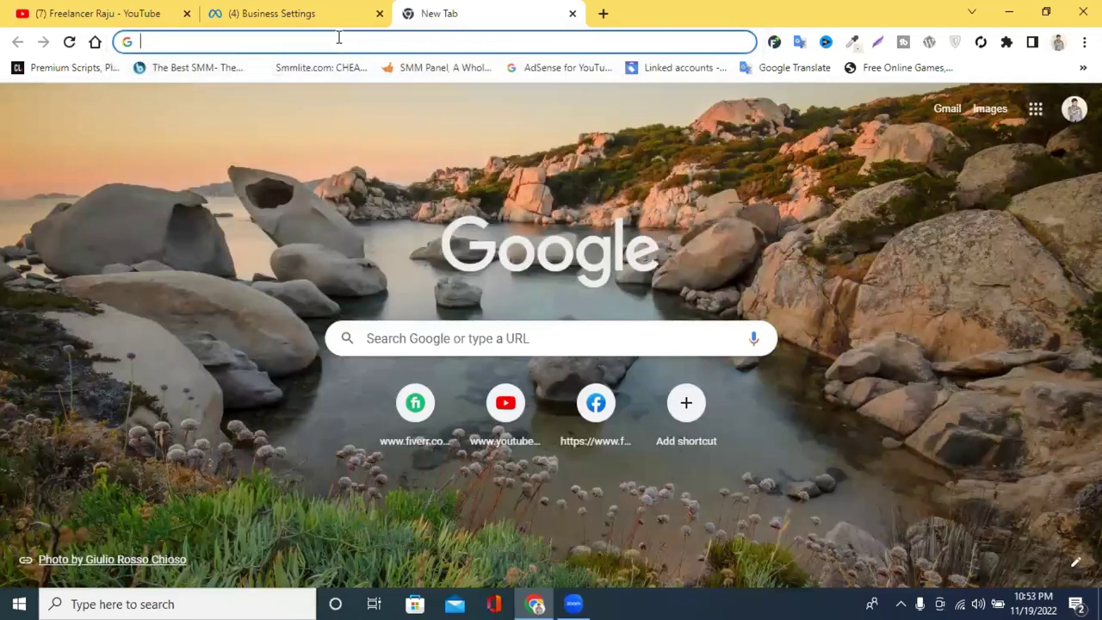
Load newlifelearningitinstitute.com/wp-admin in the new tab and return to the Business Settings page
text(n)
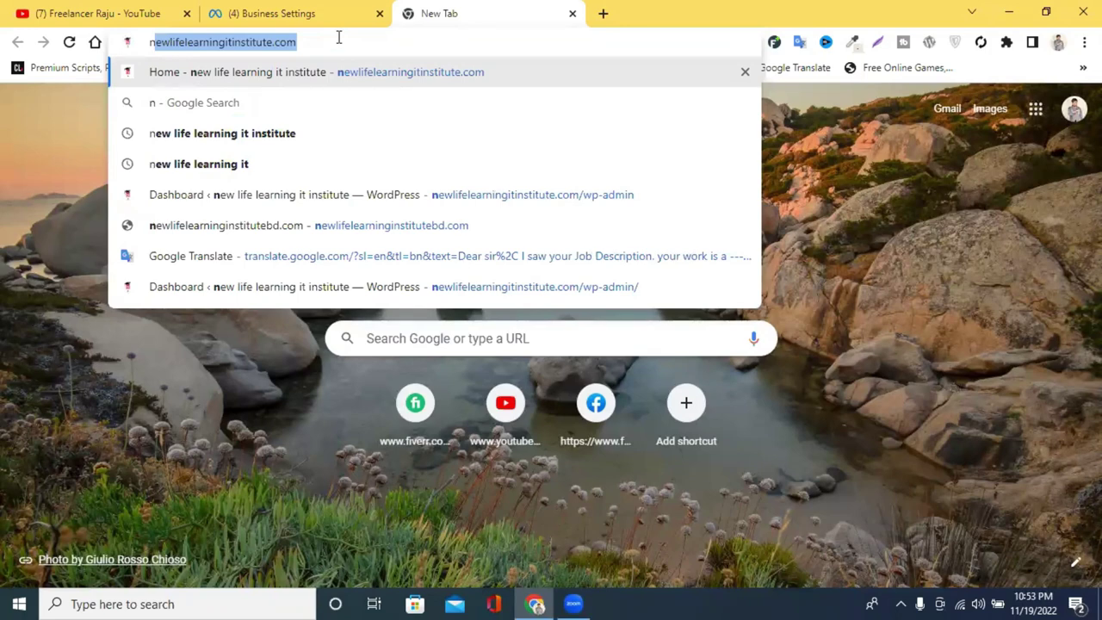
click(542, 195)
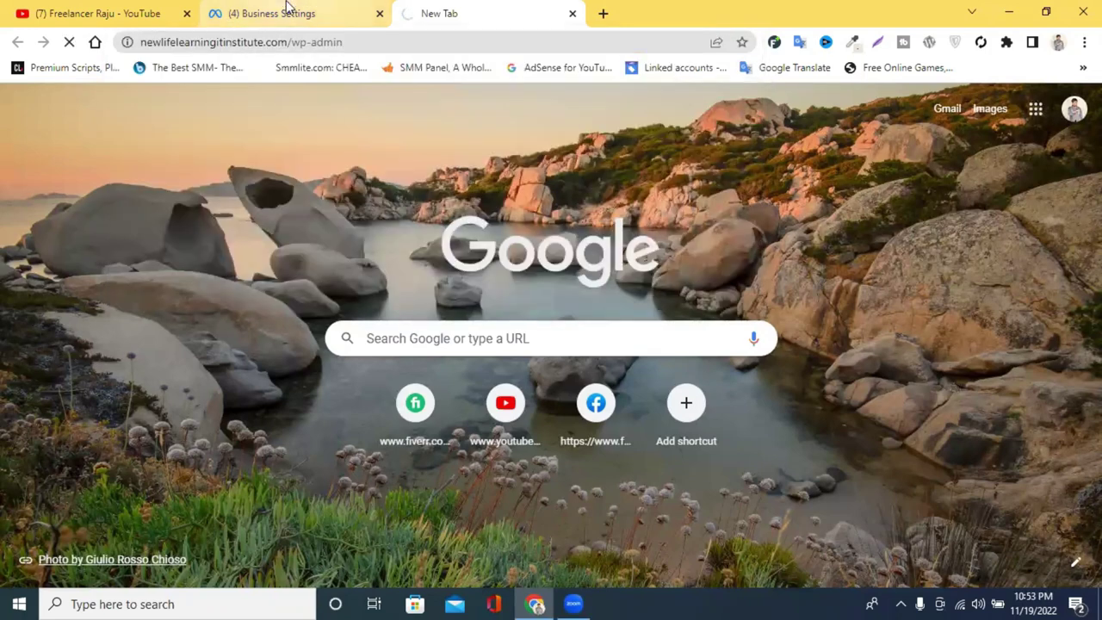
click(287, 9)
click(460, 10)
click(303, 10)
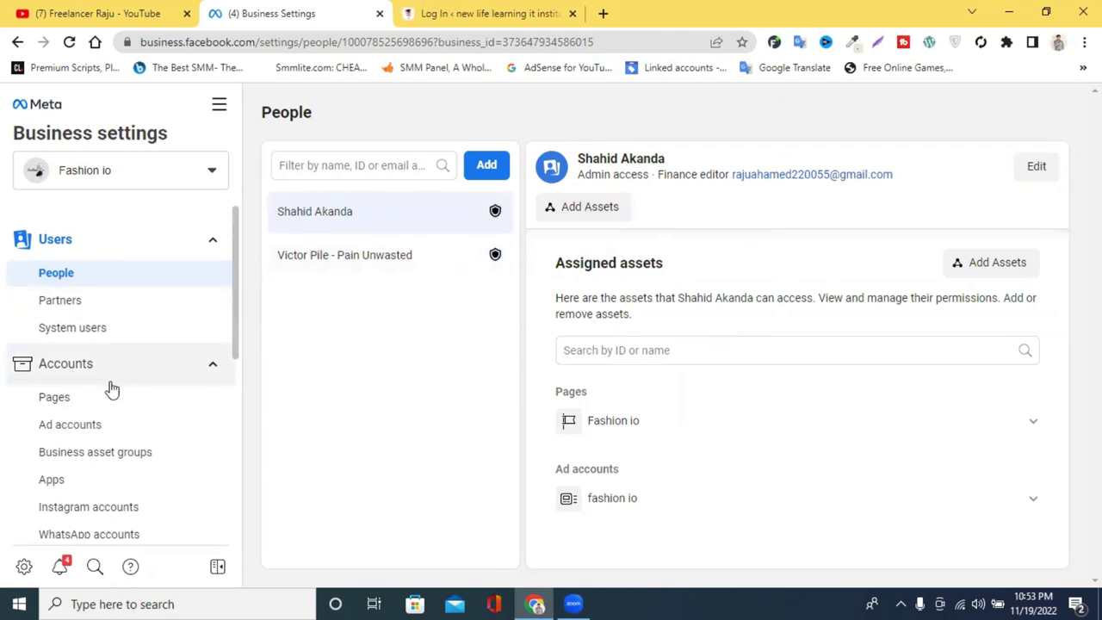
Display the Pixels page from the data sources in Fashion io's business settings
scroll(112, 388, down, 3)
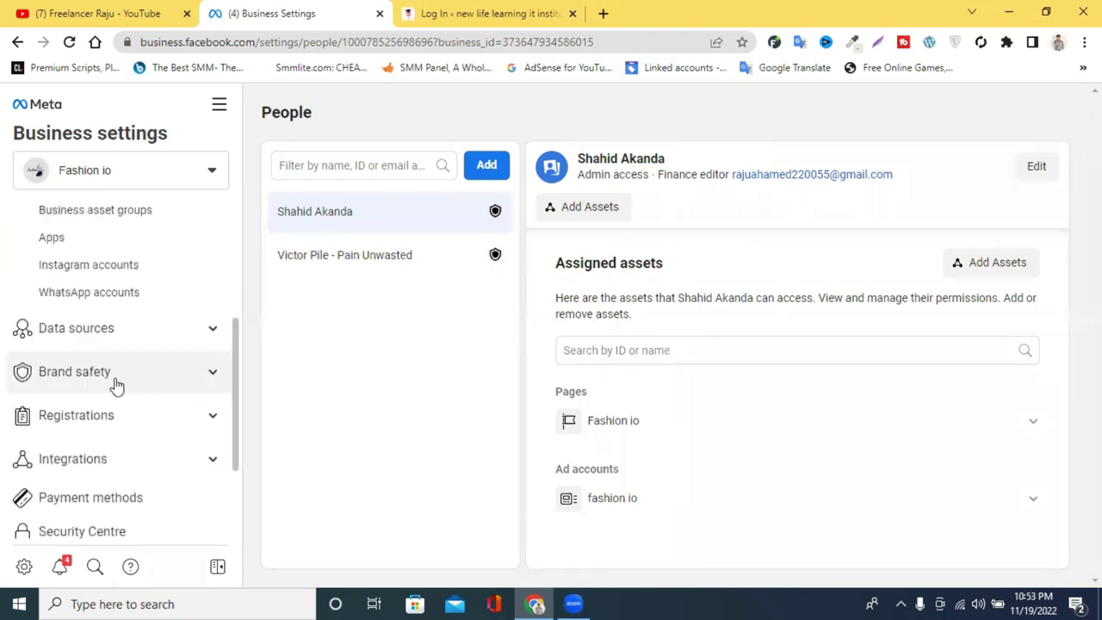
scroll(93, 347, up, 3)
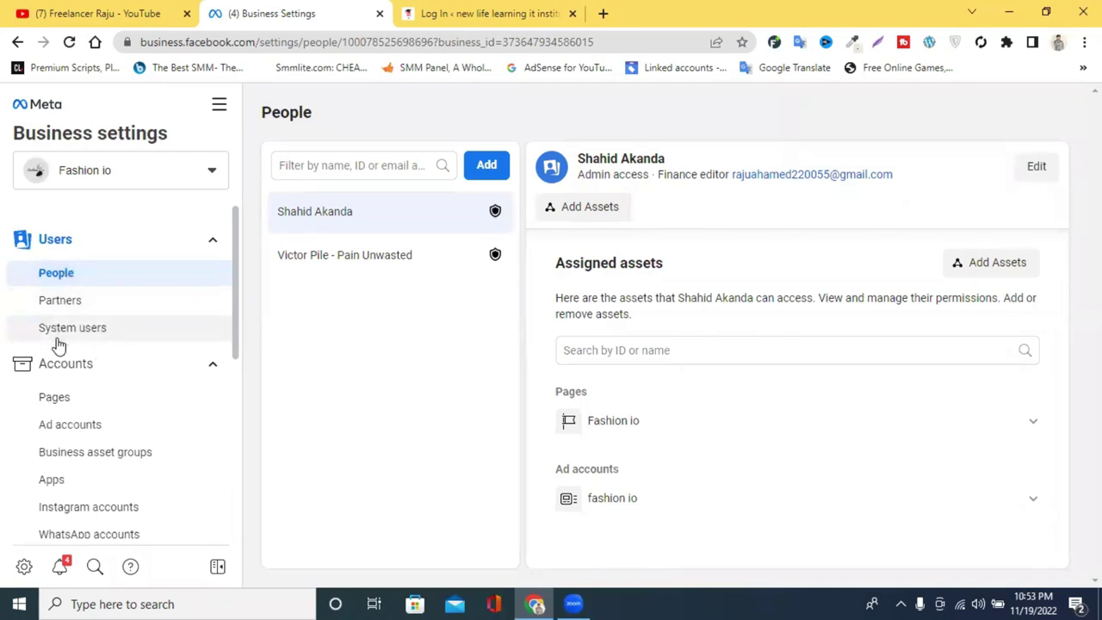
scroll(77, 327, down, 5)
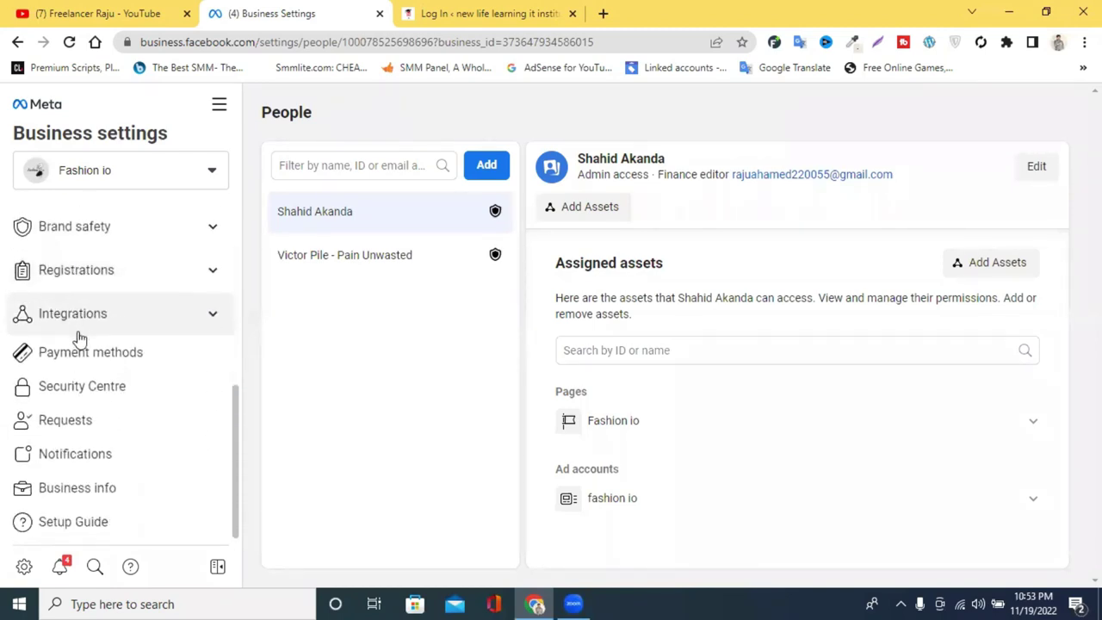
scroll(86, 388, up, 5)
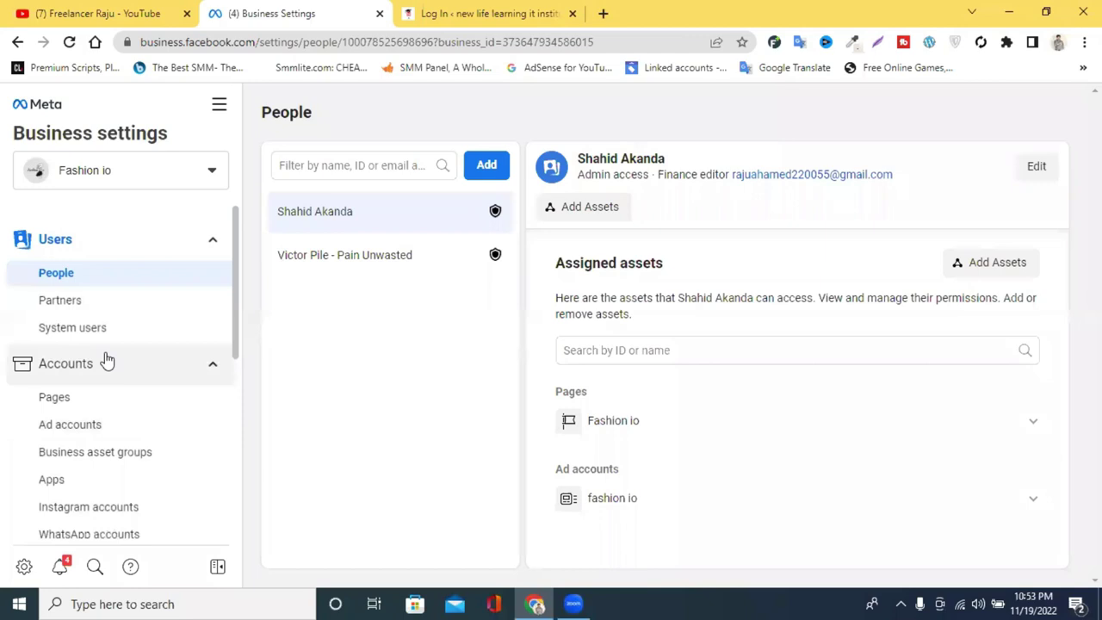
scroll(105, 345, down, 5)
scroll(103, 315, up, 2)
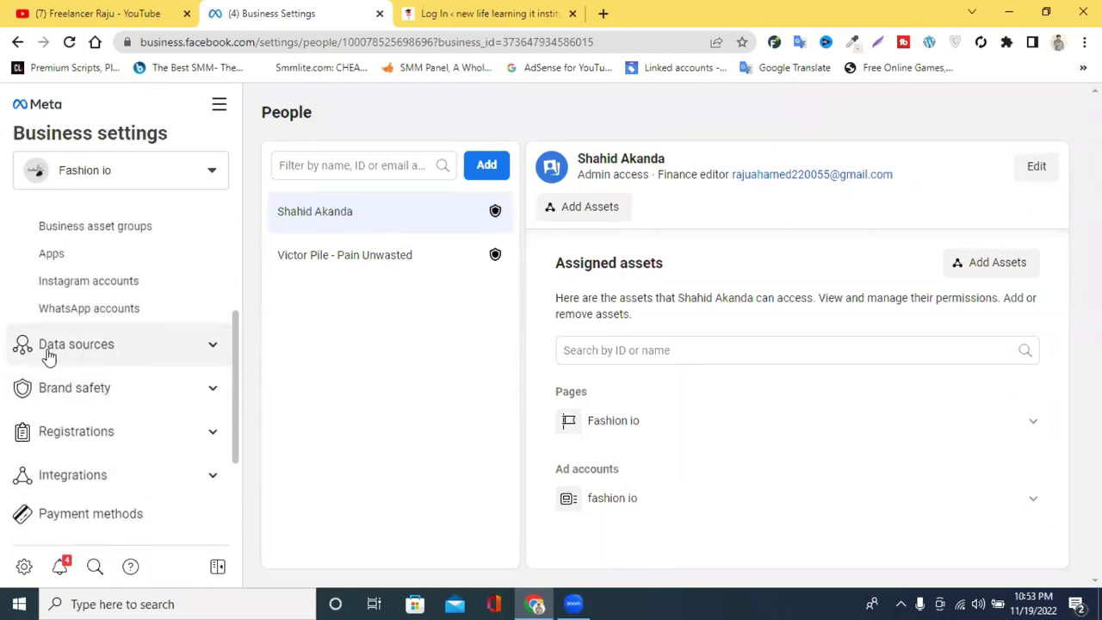
click(83, 353)
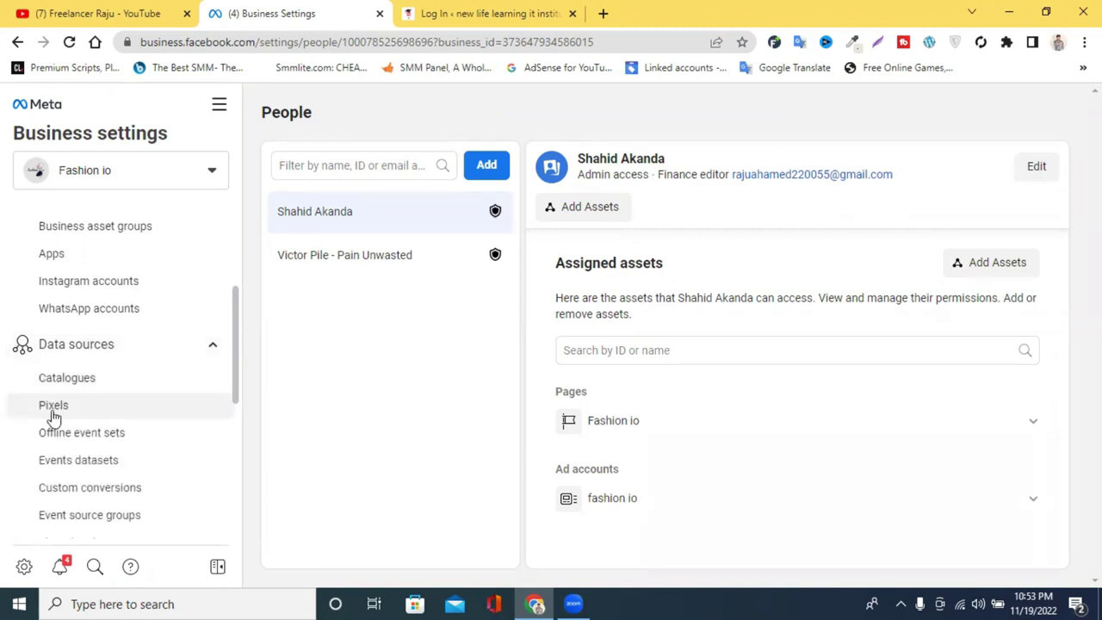
click(100, 414)
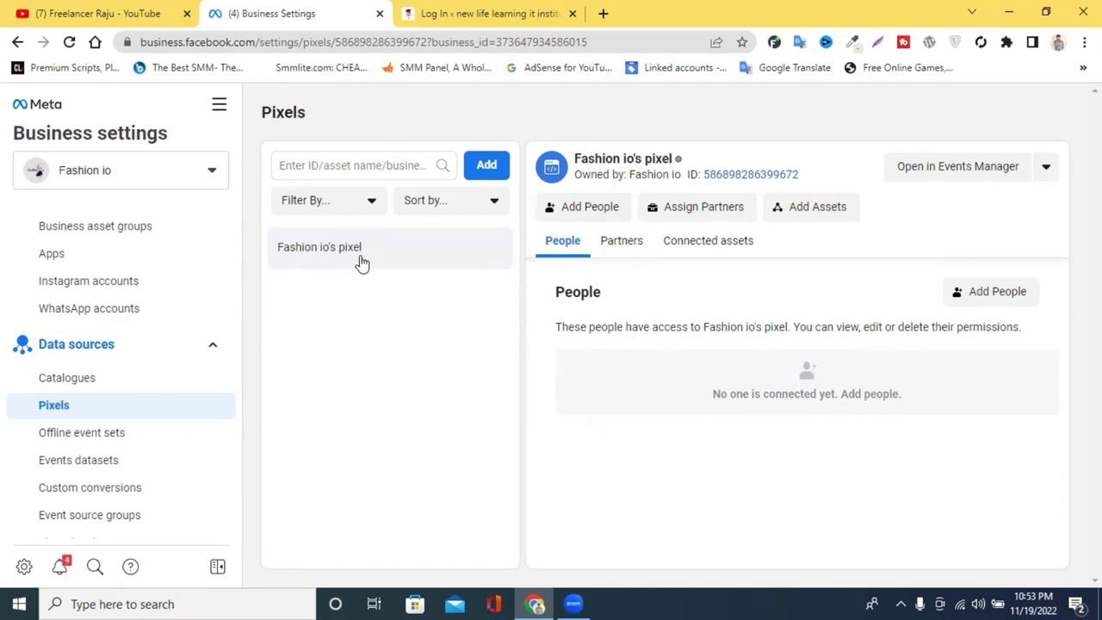
Create a new pixel named "new life learning it" for Fashion io, leaving the optional website URL blank
click(487, 172)
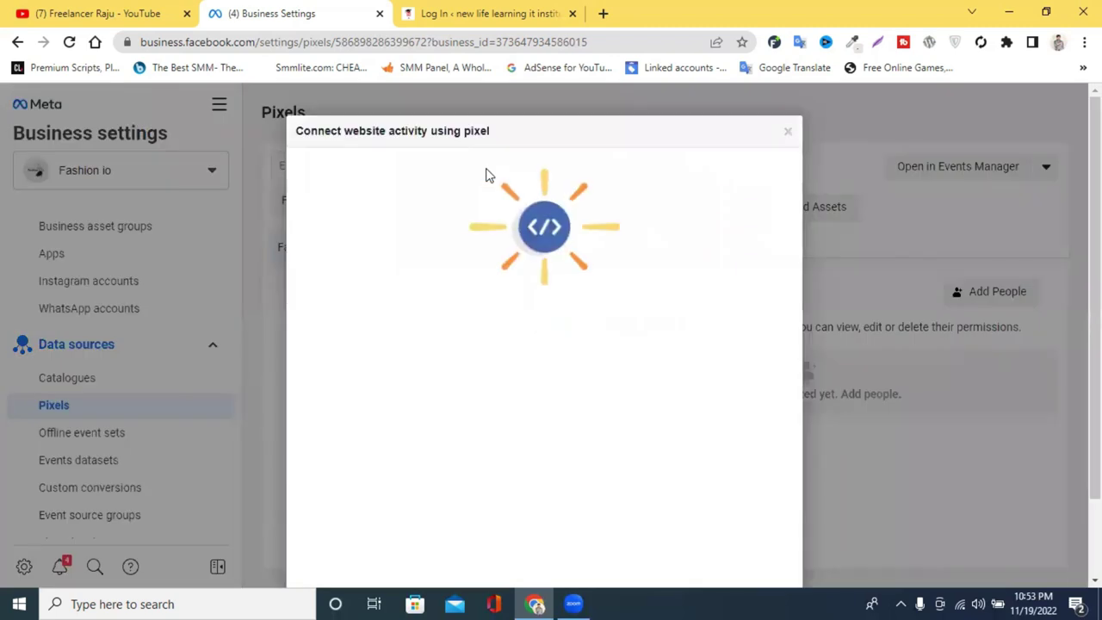
scroll(564, 285, down, 2)
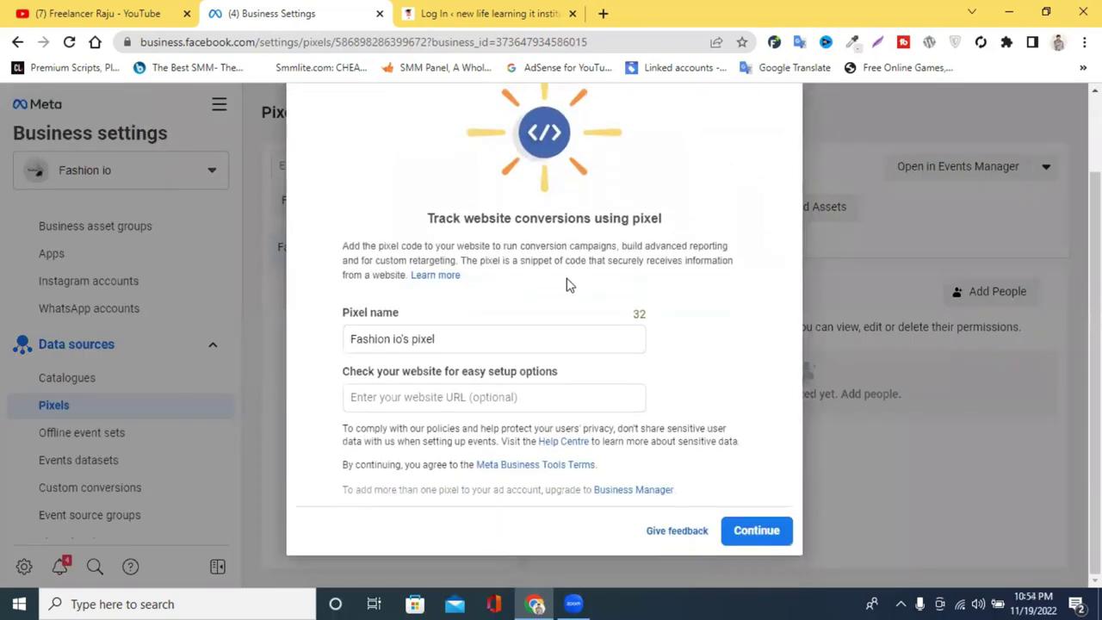
triple_click(445, 337)
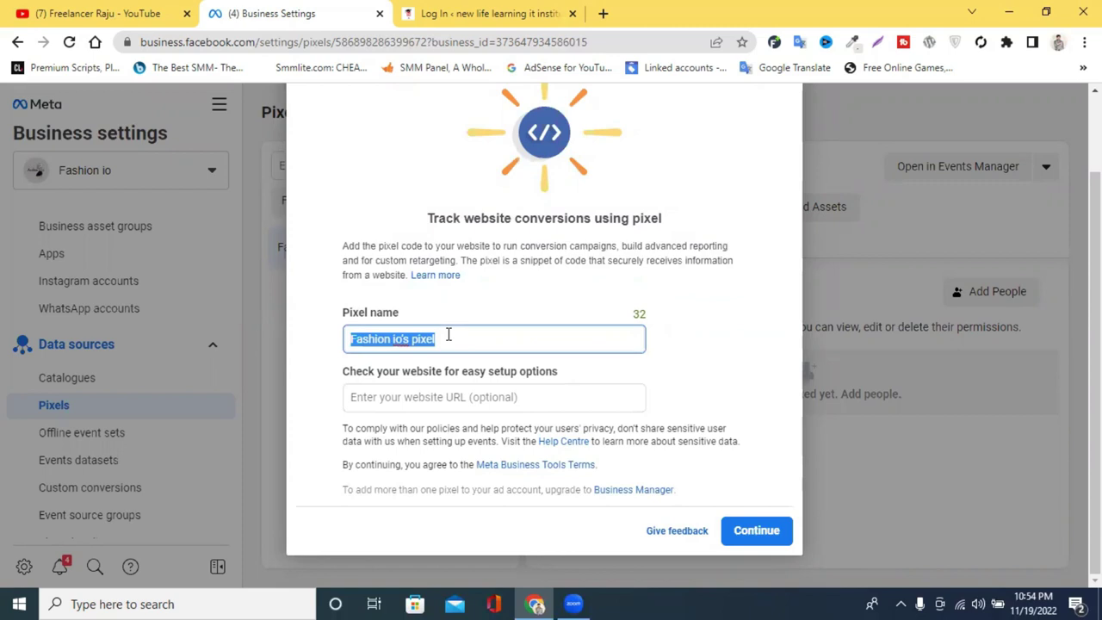
text(new life learning it)
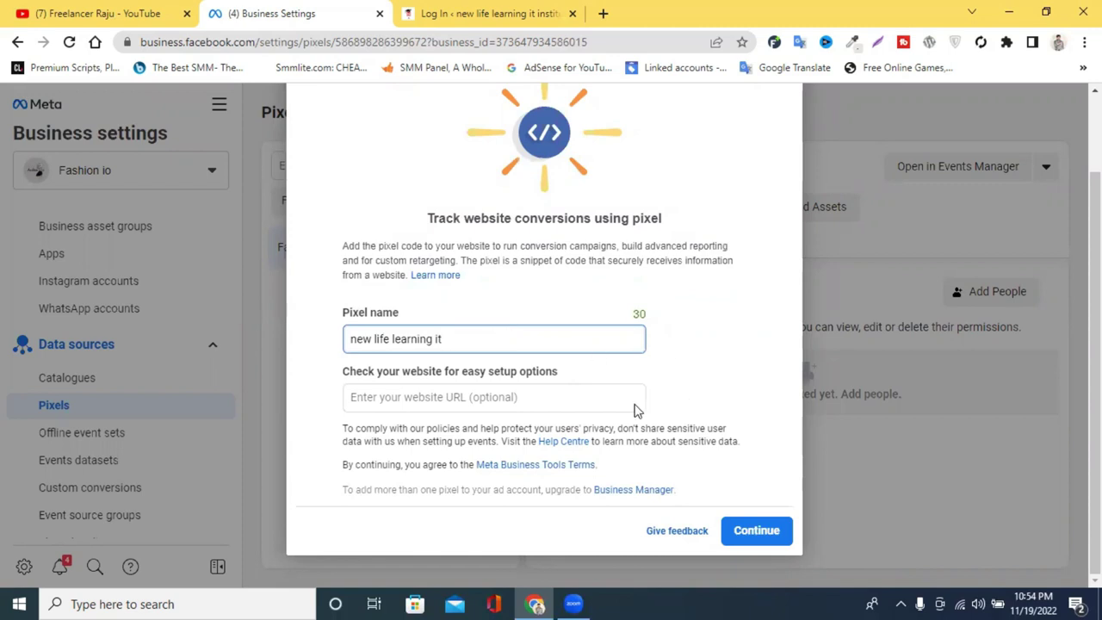
click(474, 397)
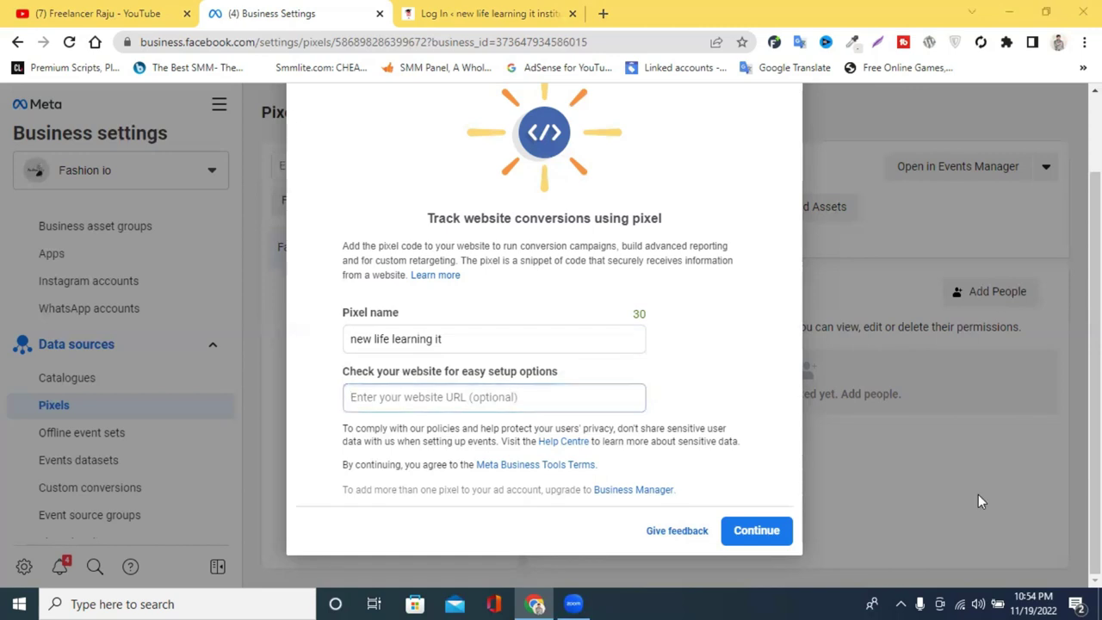
click(517, 397)
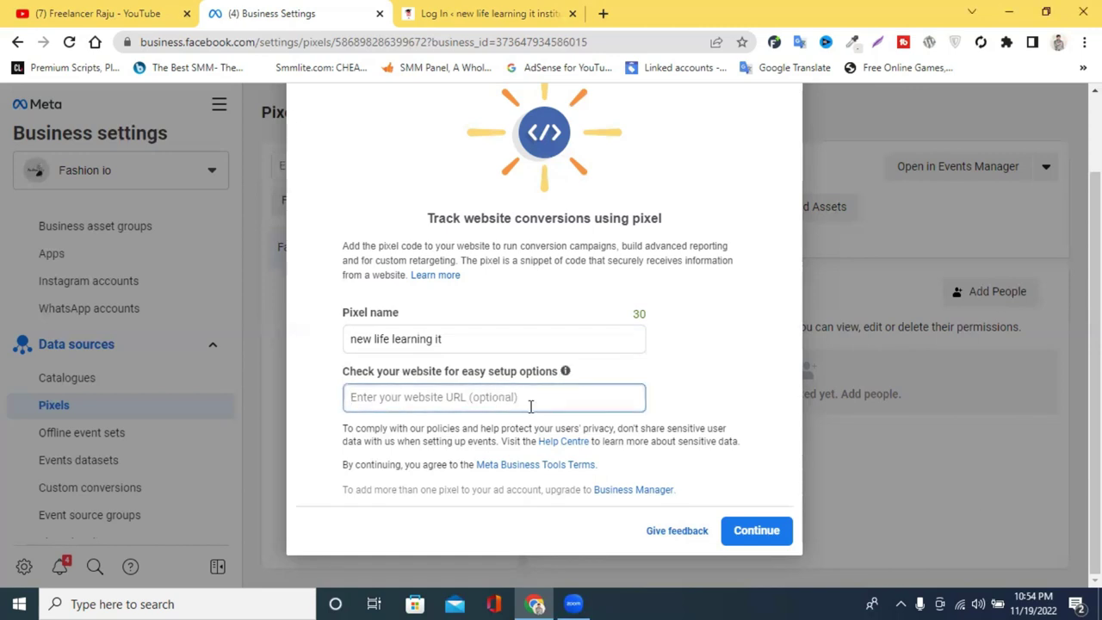
click(754, 535)
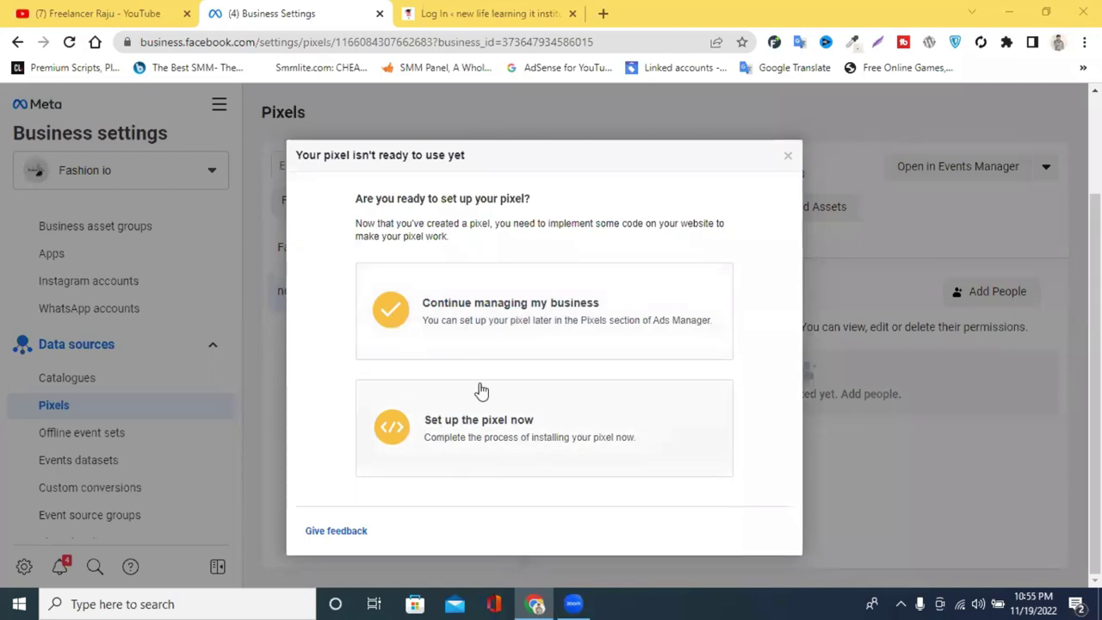
Start setting up the new pixel now and choose to add its code to the website manually
click(442, 431)
scroll(560, 382, down, 1)
scroll(555, 377, up, 1)
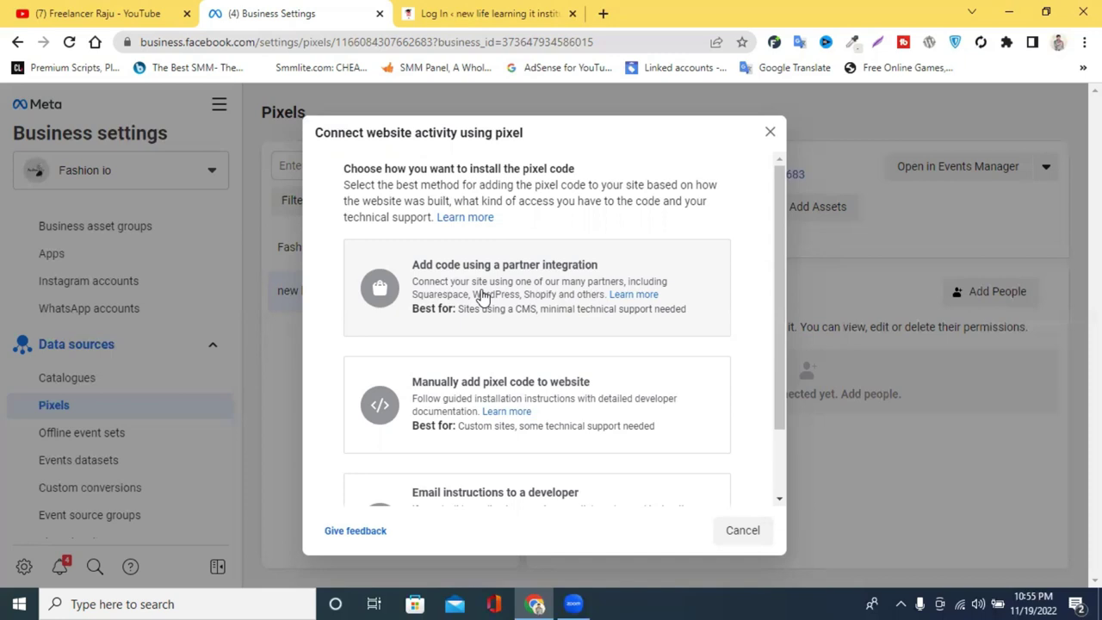
scroll(483, 295, down, 2)
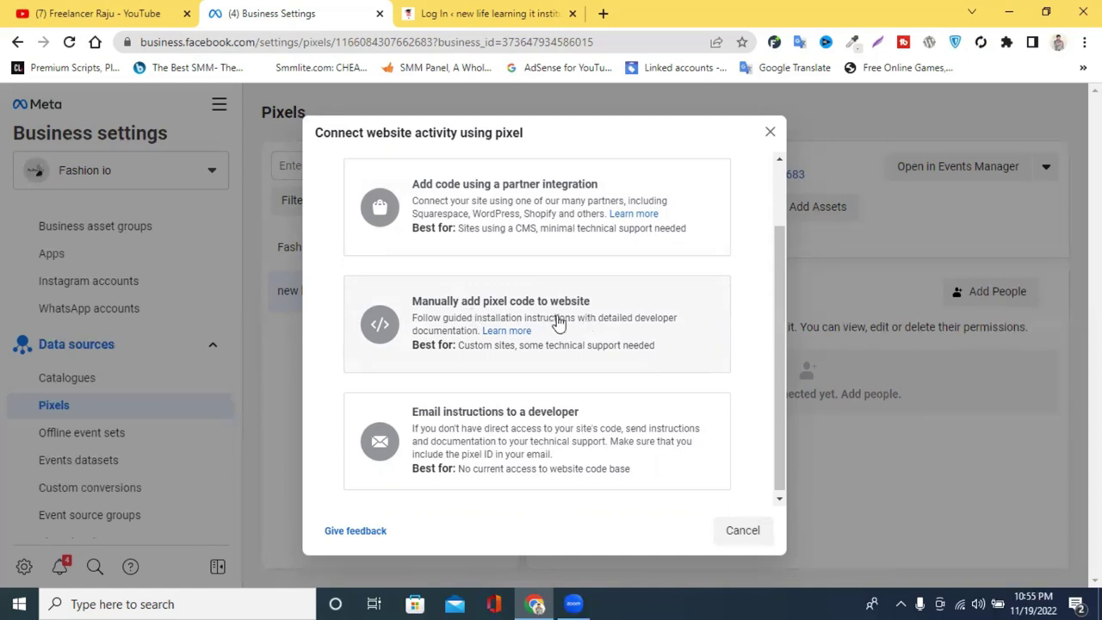
click(565, 320)
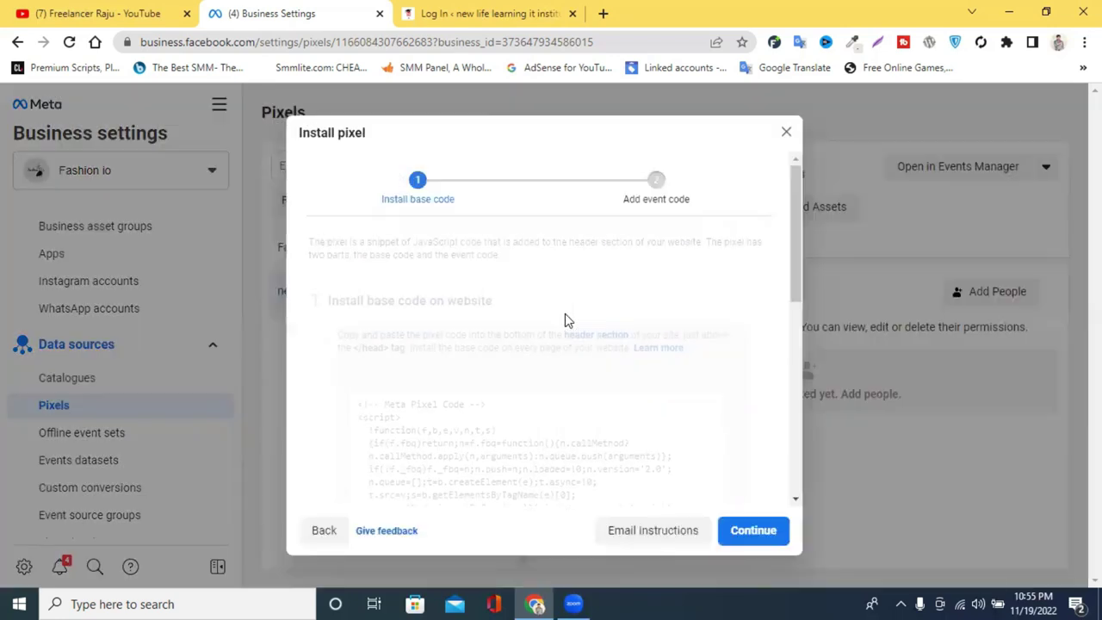
Review the base code installation instructions and copy the Meta Pixel base code to the clipboard
scroll(533, 302, down, 6)
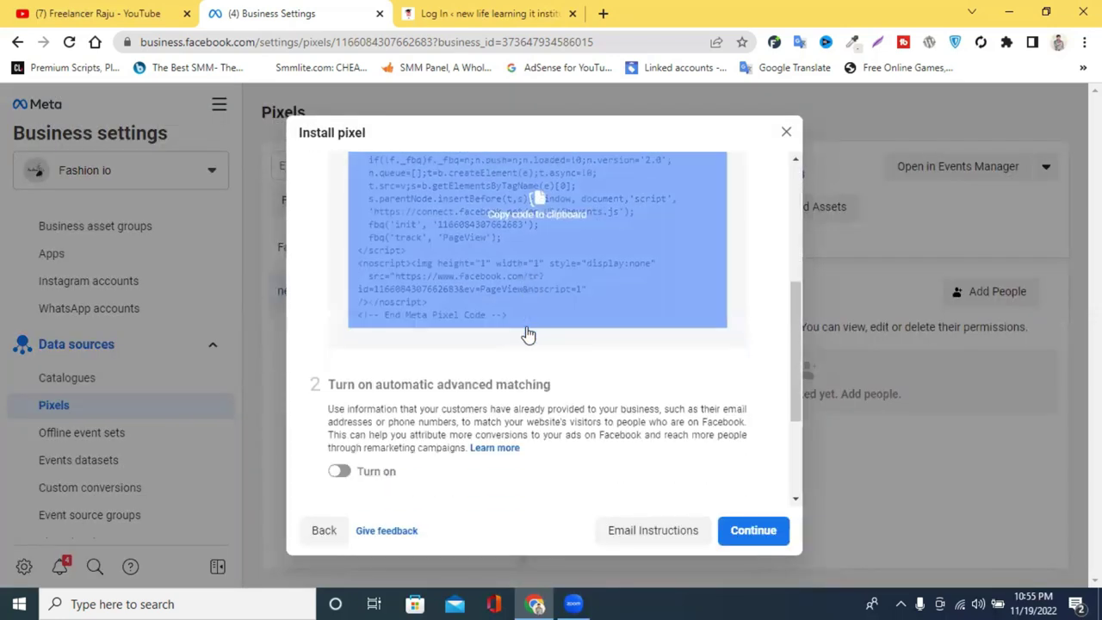
scroll(541, 338, up, 8)
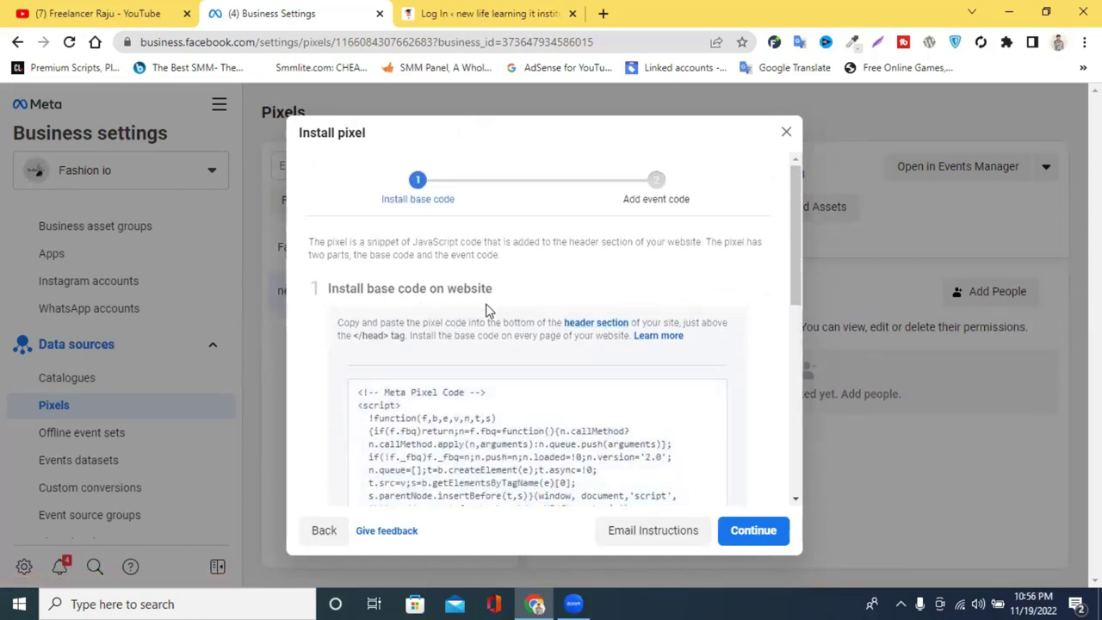
scroll(482, 362, down, 2)
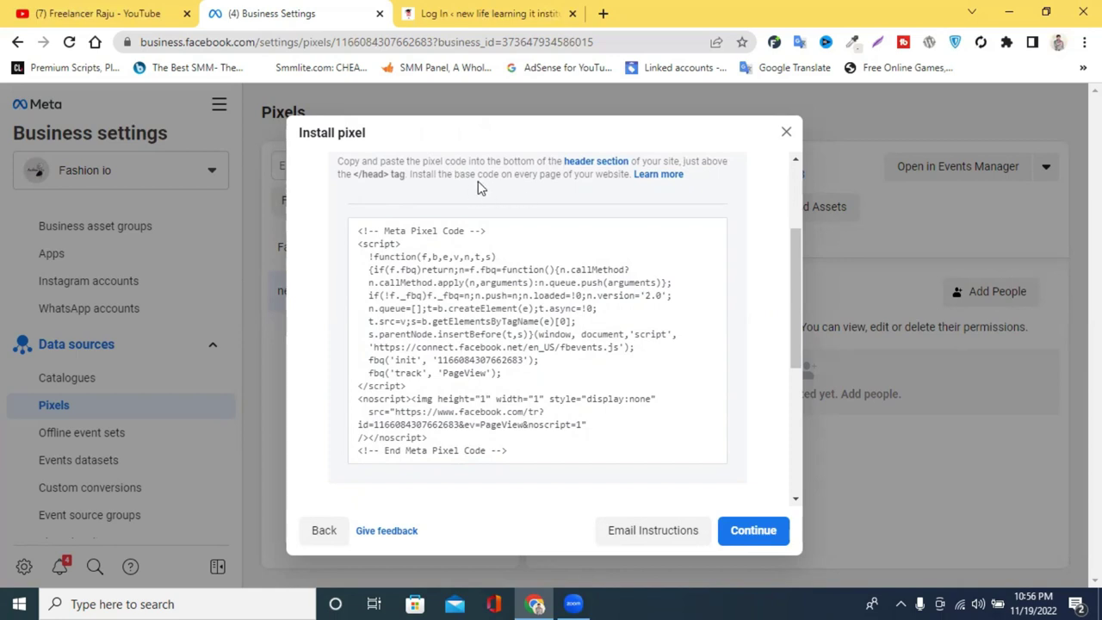
click(399, 320)
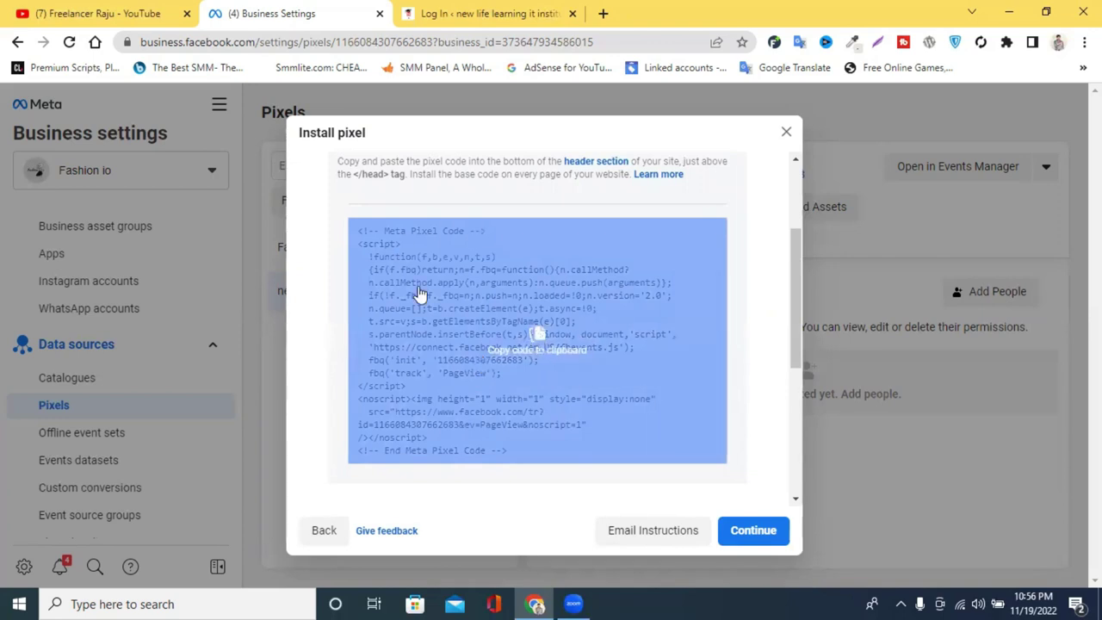
scroll(528, 327, down, 3)
scroll(529, 328, up, 5)
Switch to the newlifelearningitinstitute.com login page and log in to WordPress with the saved credentials
click(479, 13)
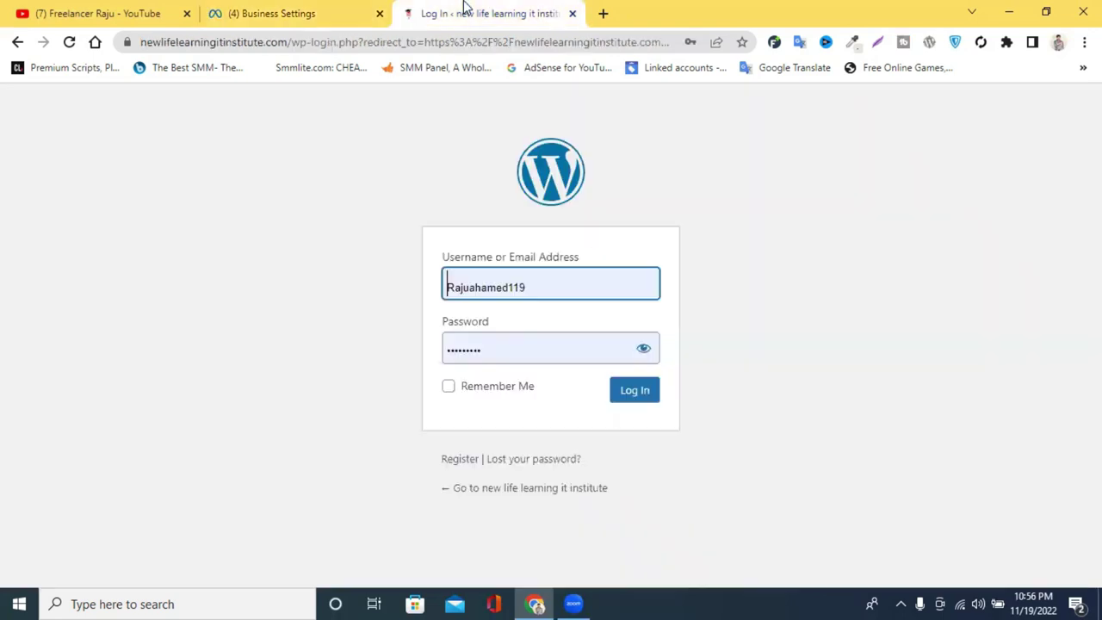
click(655, 396)
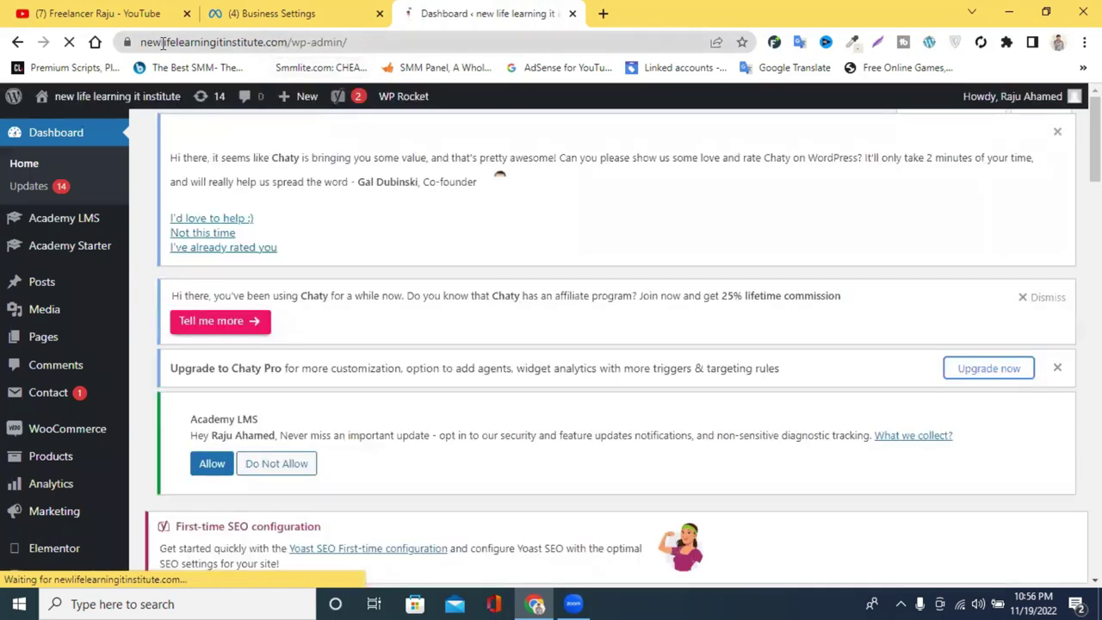
double_click(155, 44)
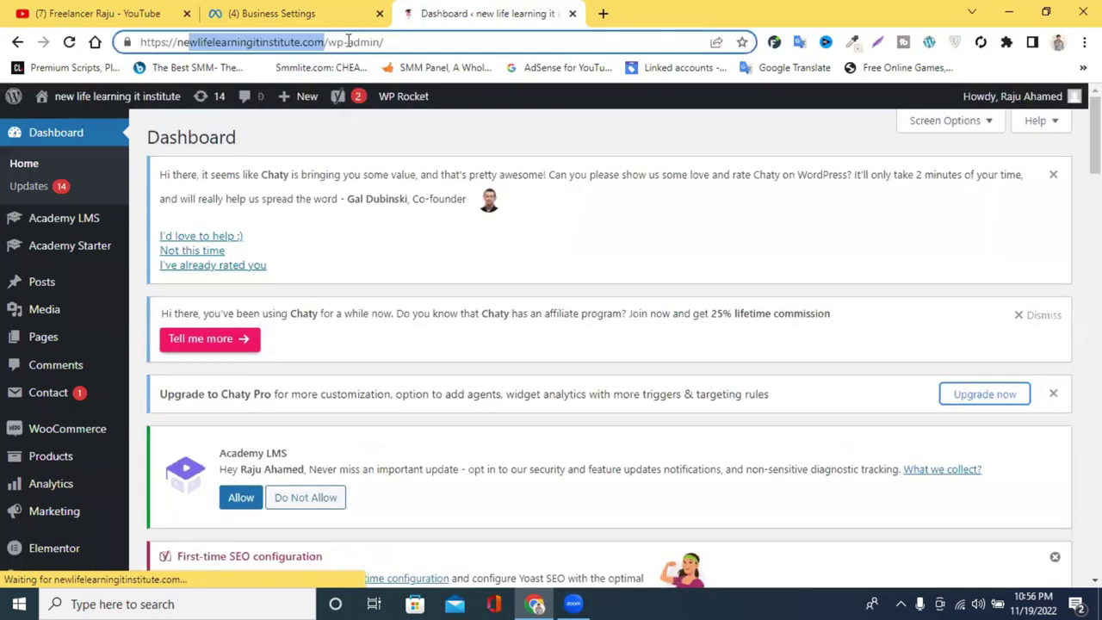
click(303, 41)
drag(323, 41, 161, 41)
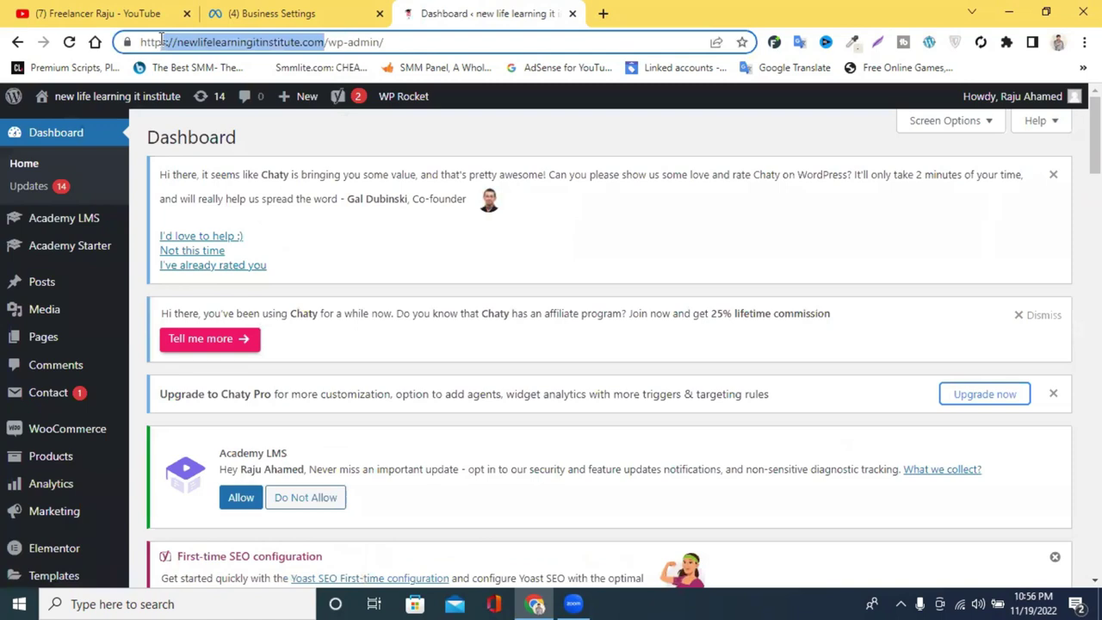
right_click(272, 43)
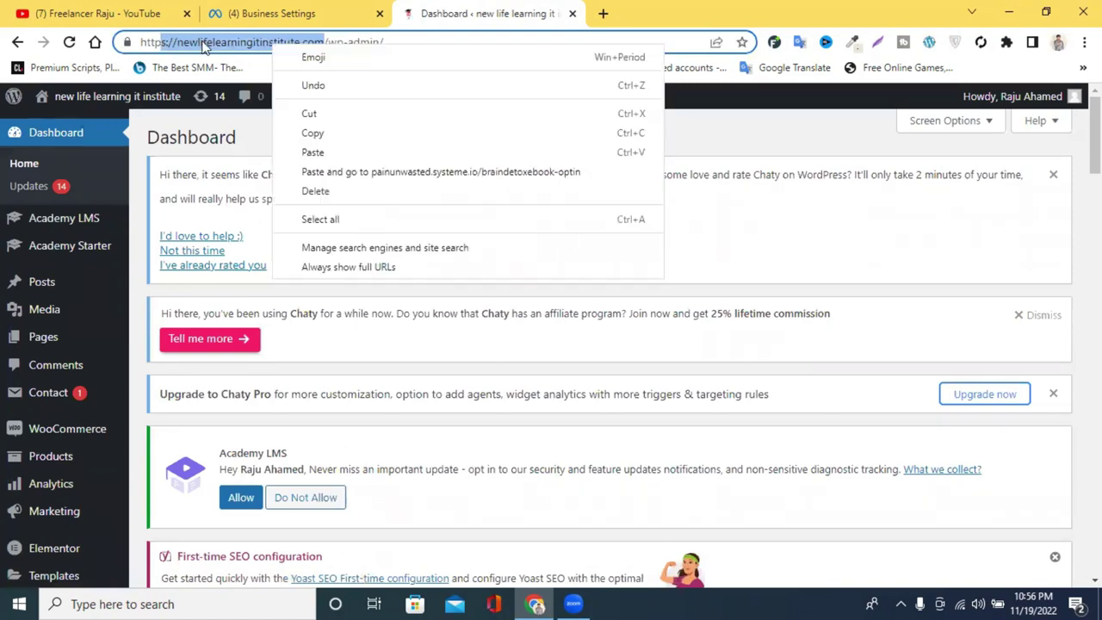
click(196, 42)
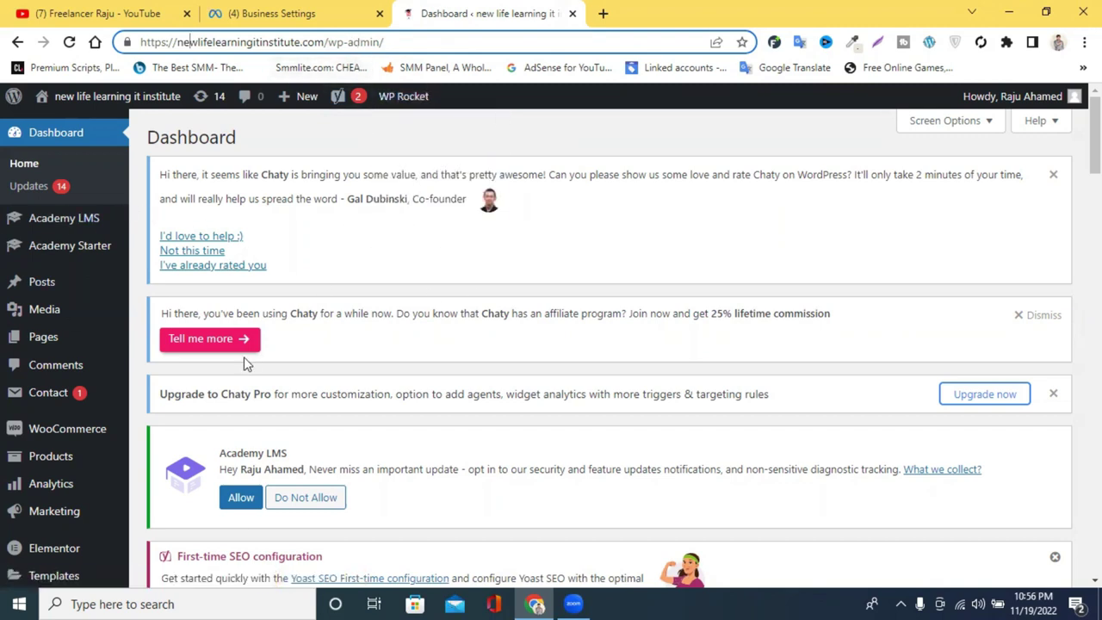
mouse_move(69, 474)
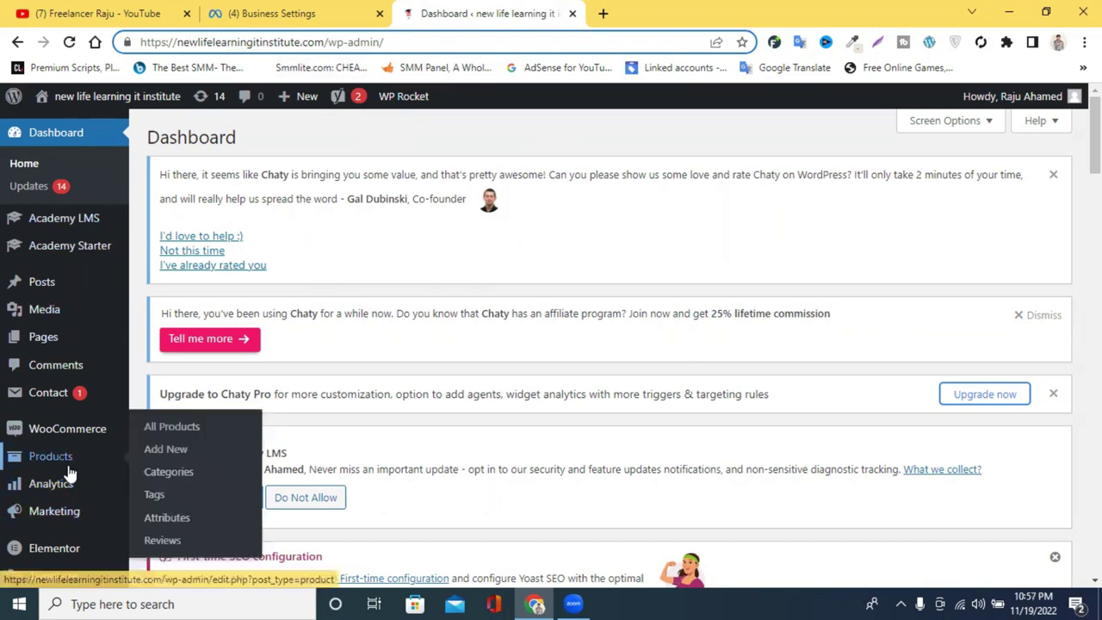
mouse_move(58, 320)
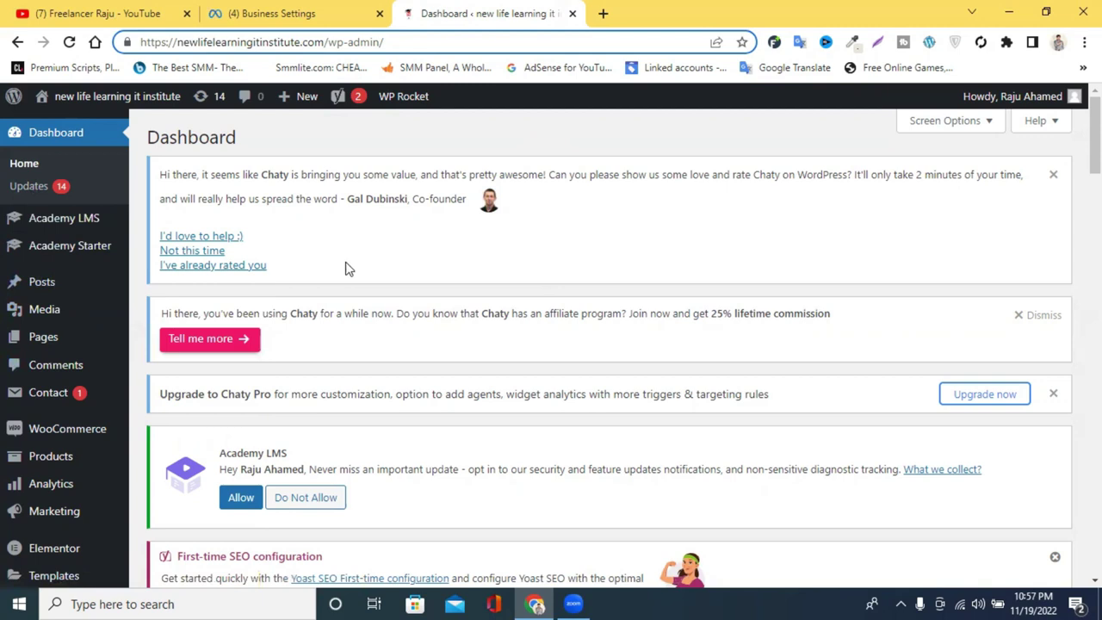
scroll(521, 266, down, 3)
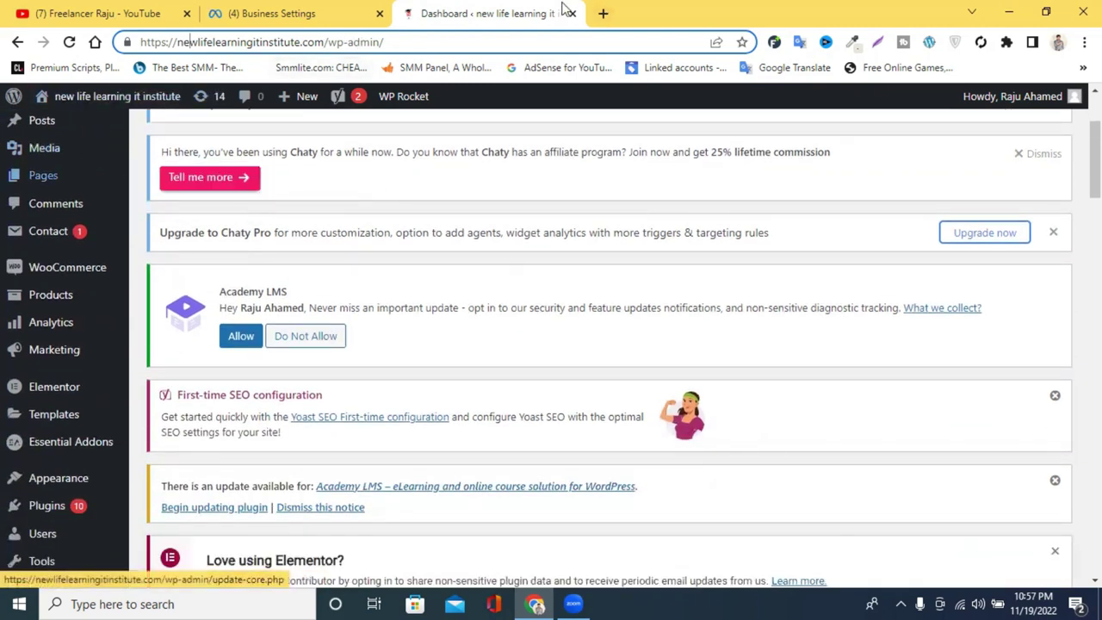
Load onubadtv.com/wp-admin in a new browser tab to view that site's WordPress login form
click(602, 13)
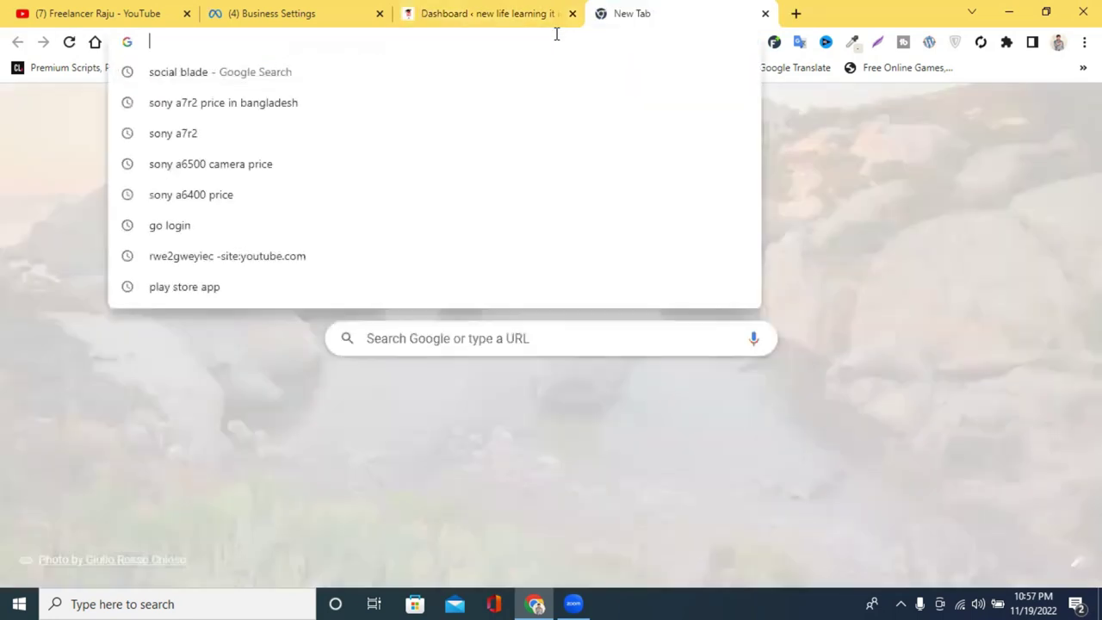
text(o)
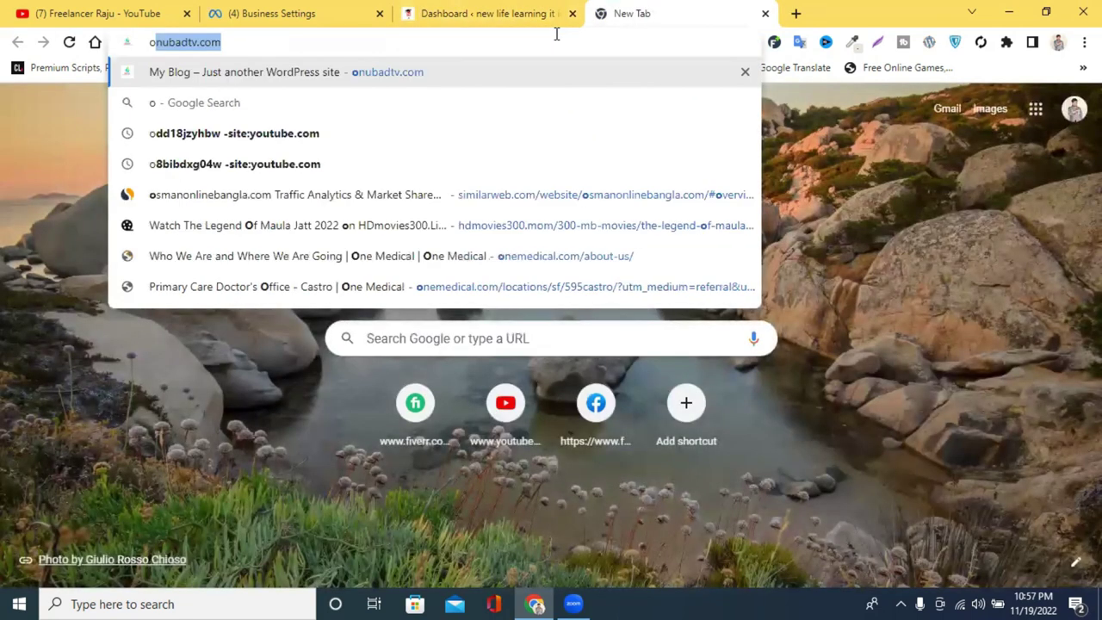
key(Right)
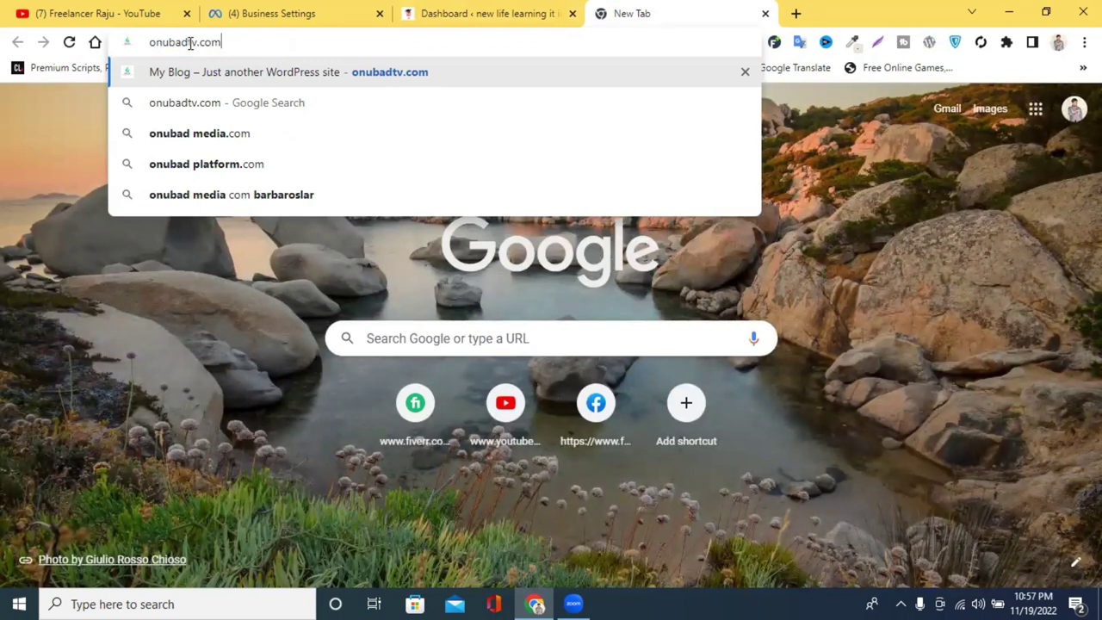
drag(222, 43, 137, 43)
click(255, 43)
text(/wp)
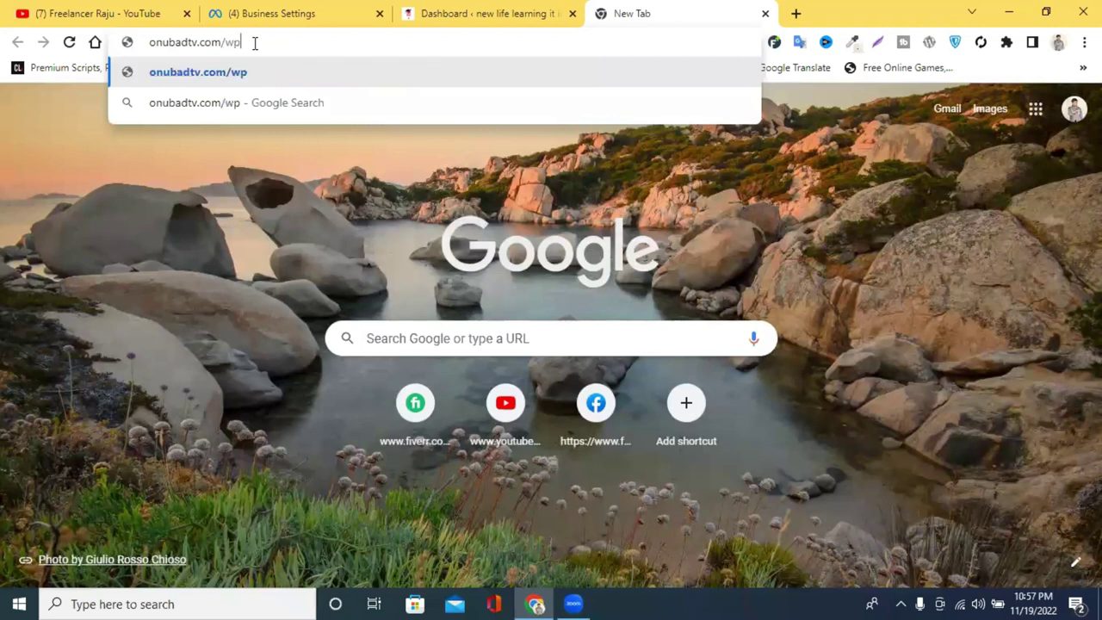
text(-admin)
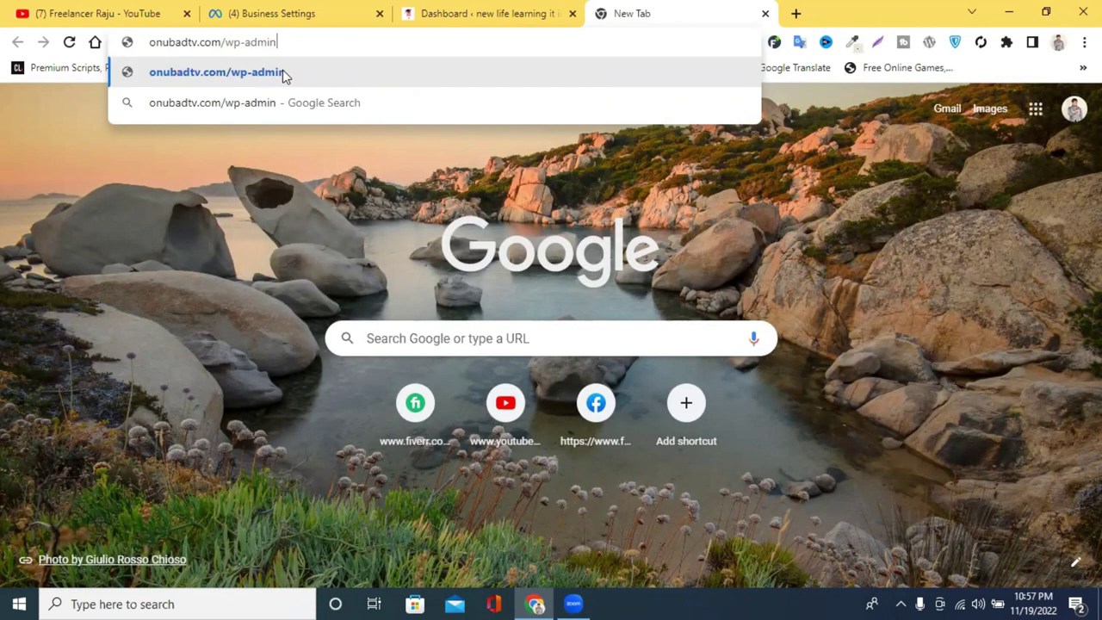
click(282, 74)
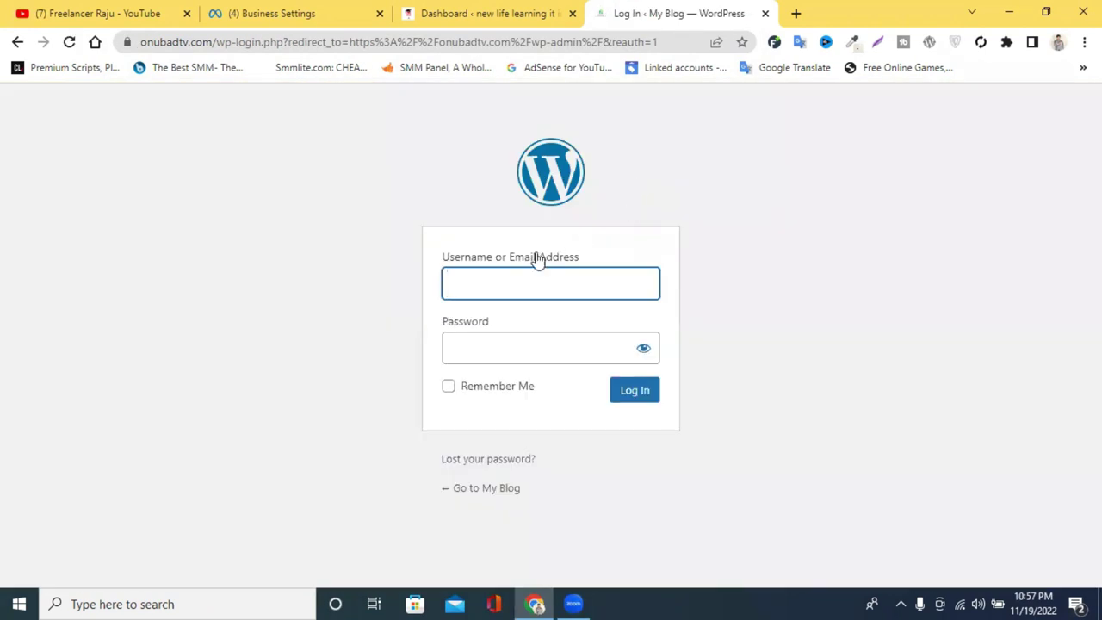
click(488, 283)
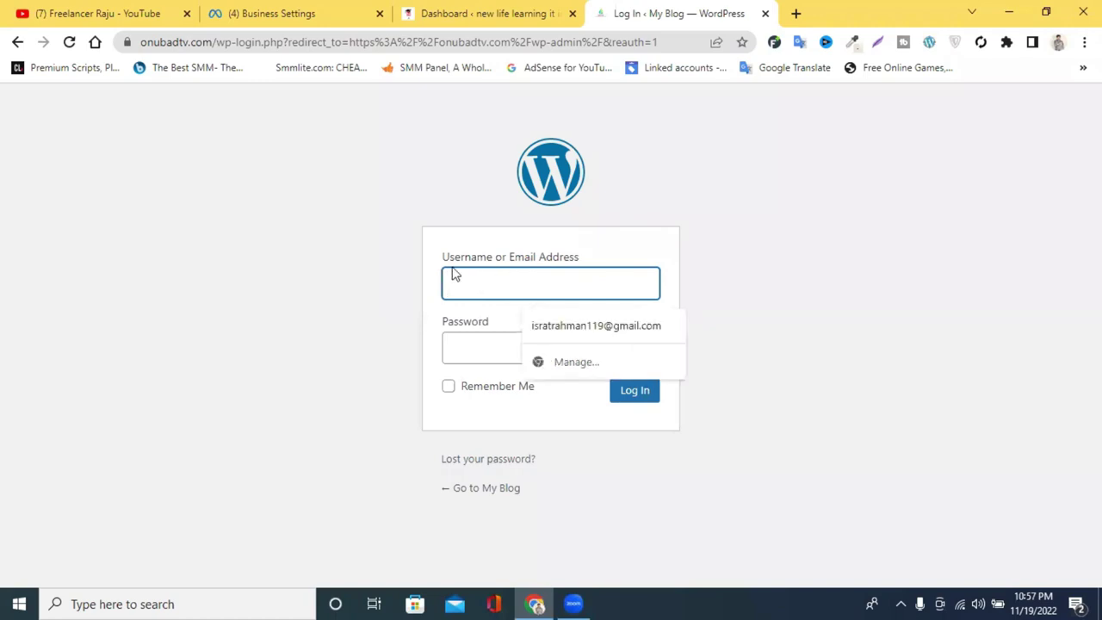
click(539, 303)
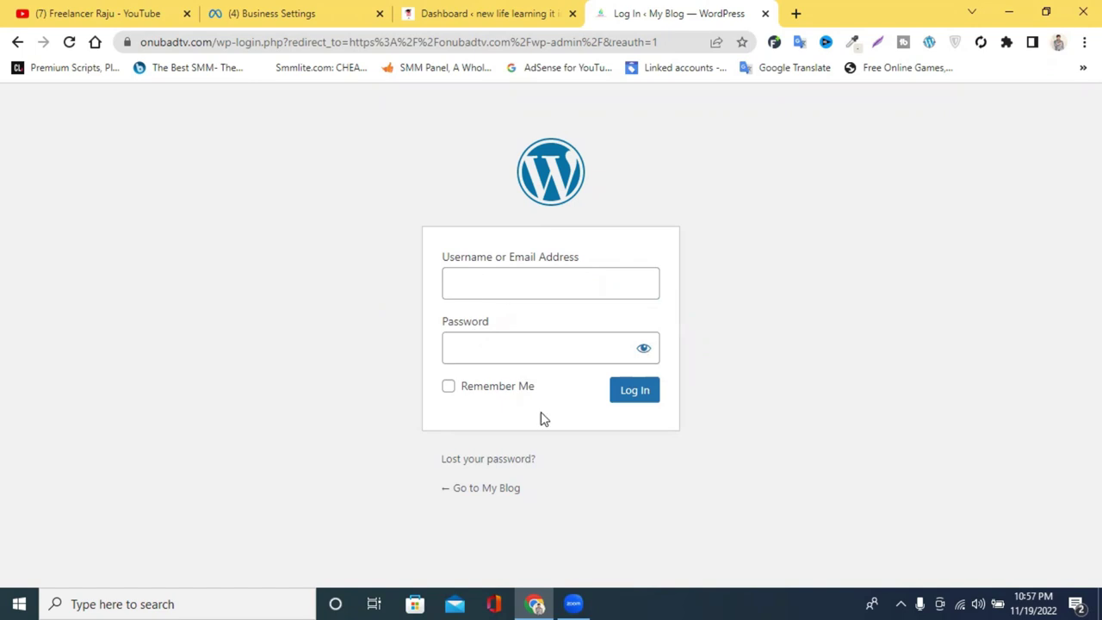
Return to the new life learning it institute dashboard and look through the admin navigation for Plugins
click(487, 12)
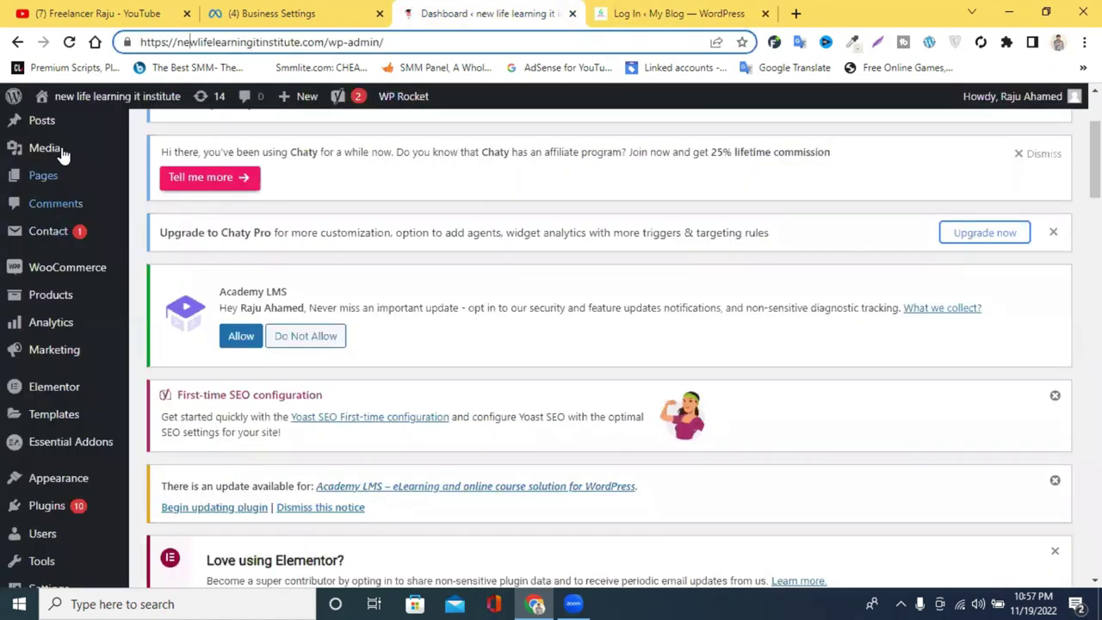
scroll(61, 203, down, 1)
scroll(62, 206, down, 10)
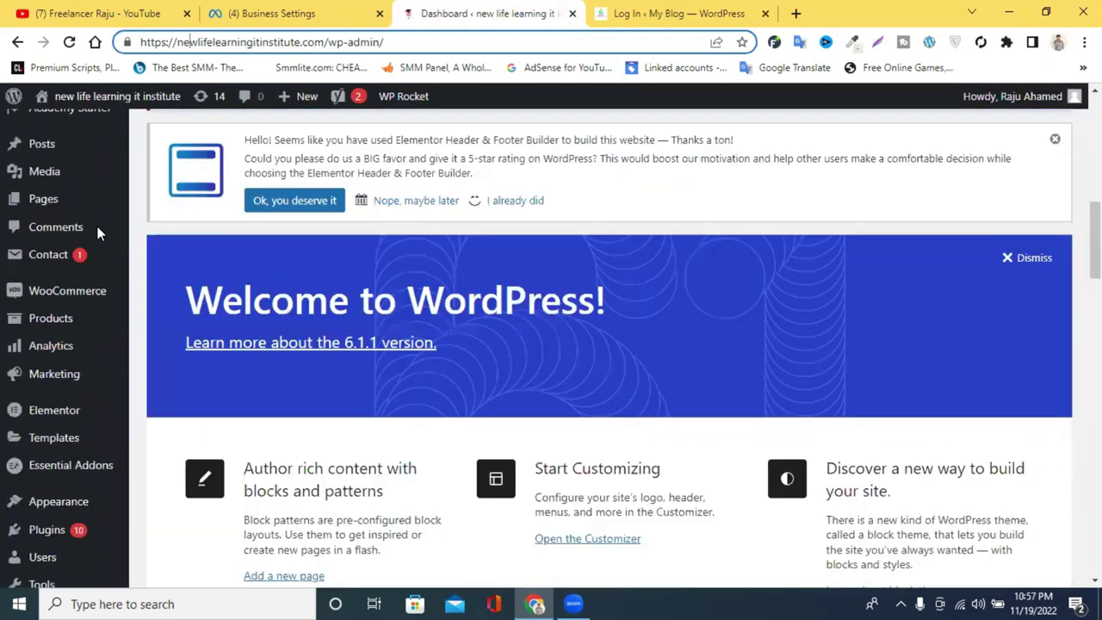
mouse_move(100, 234)
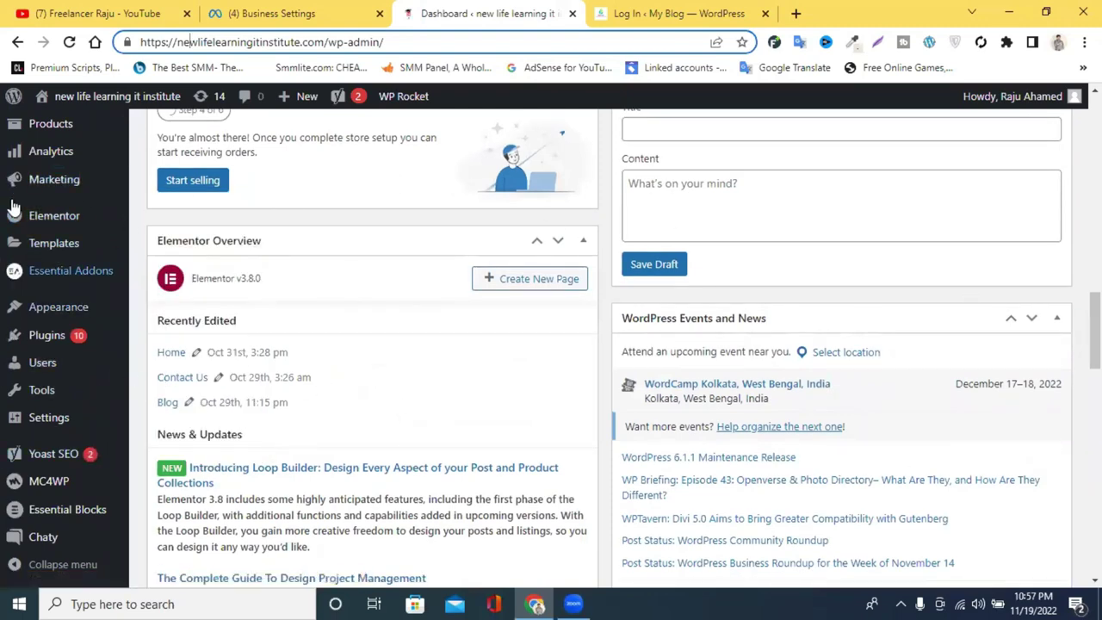
mouse_move(43, 341)
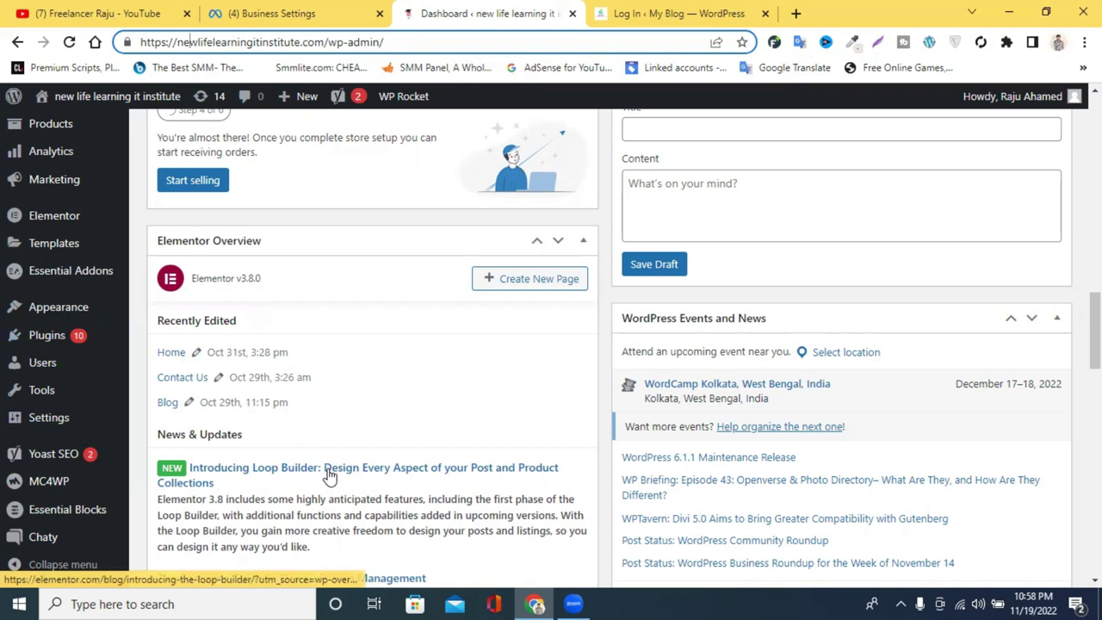
Open the site's installed plugins list and look through the plugins already on it
click(47, 336)
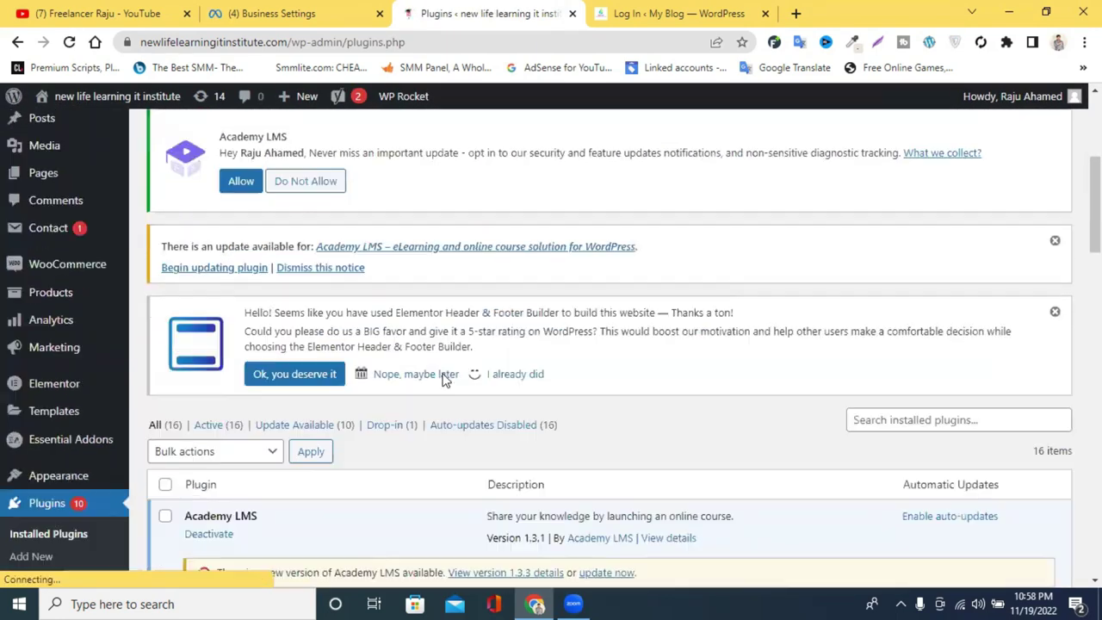
scroll(445, 380, down, 2)
scroll(855, 421, down, 2)
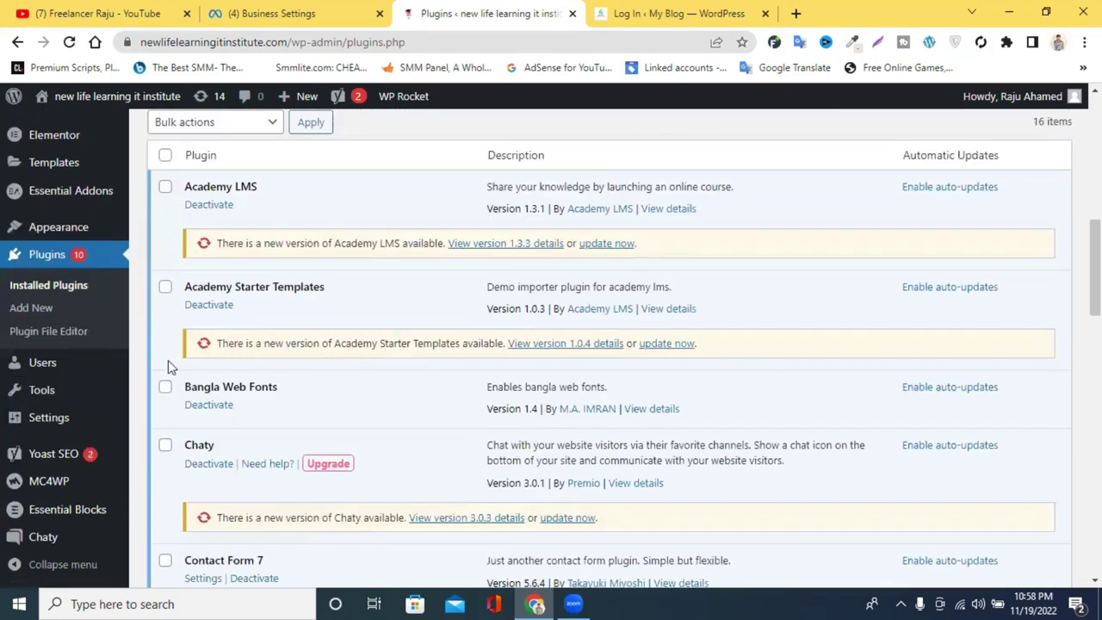
scroll(250, 436, down, 3)
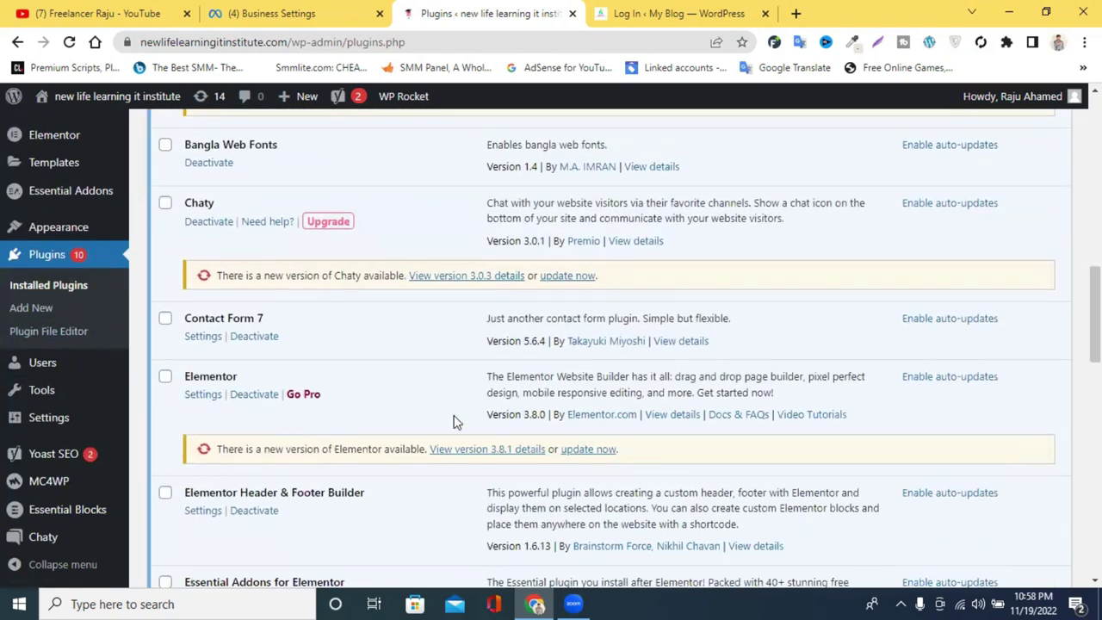
scroll(456, 422, up, 10)
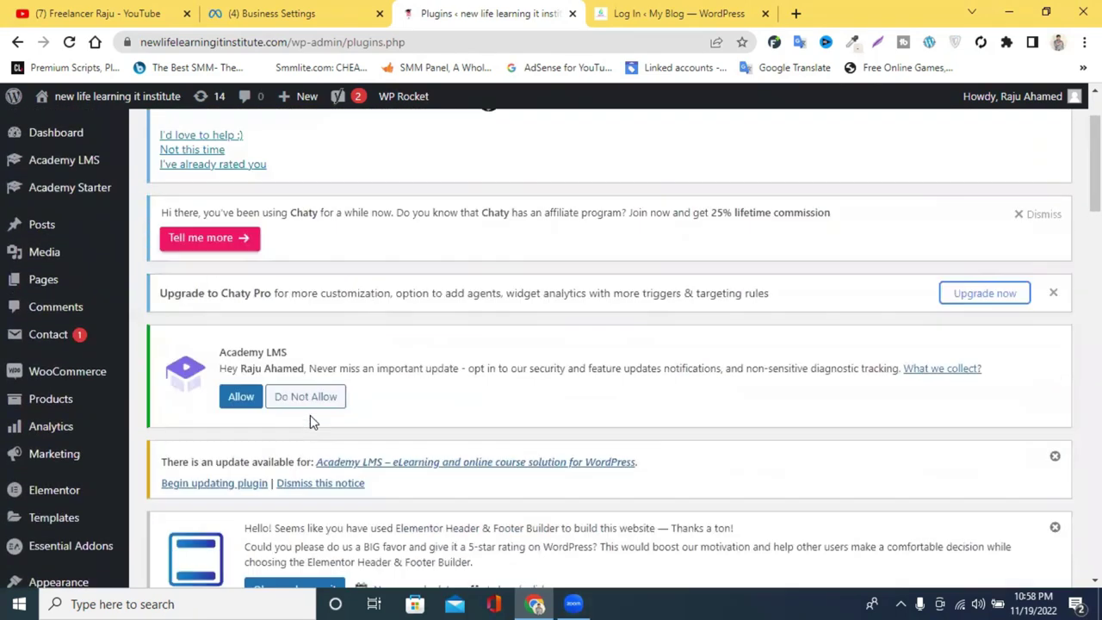
scroll(310, 415, up, 1)
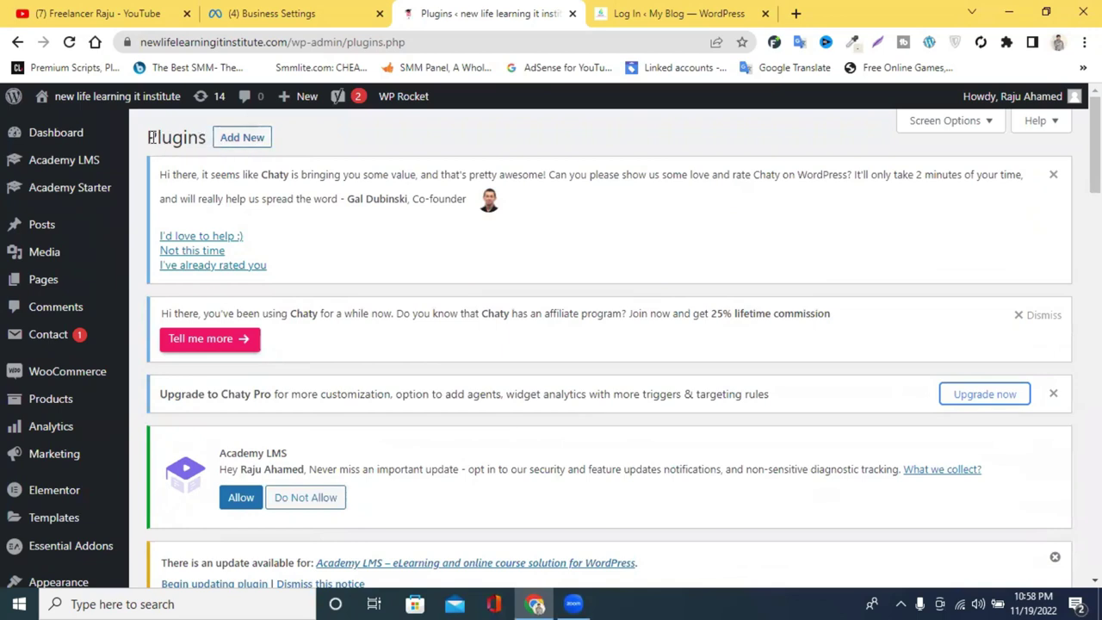
Go to the page for adding new plugins and search the plugin directory for "header"
drag(152, 137, 203, 138)
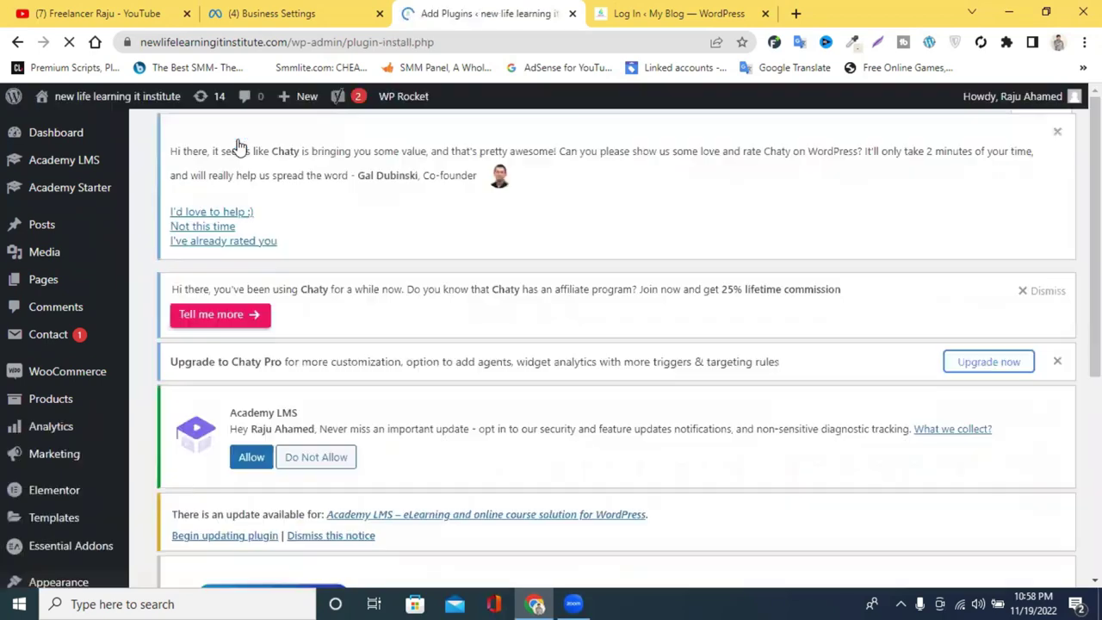
scroll(384, 366, down, 1)
scroll(383, 366, down, 5)
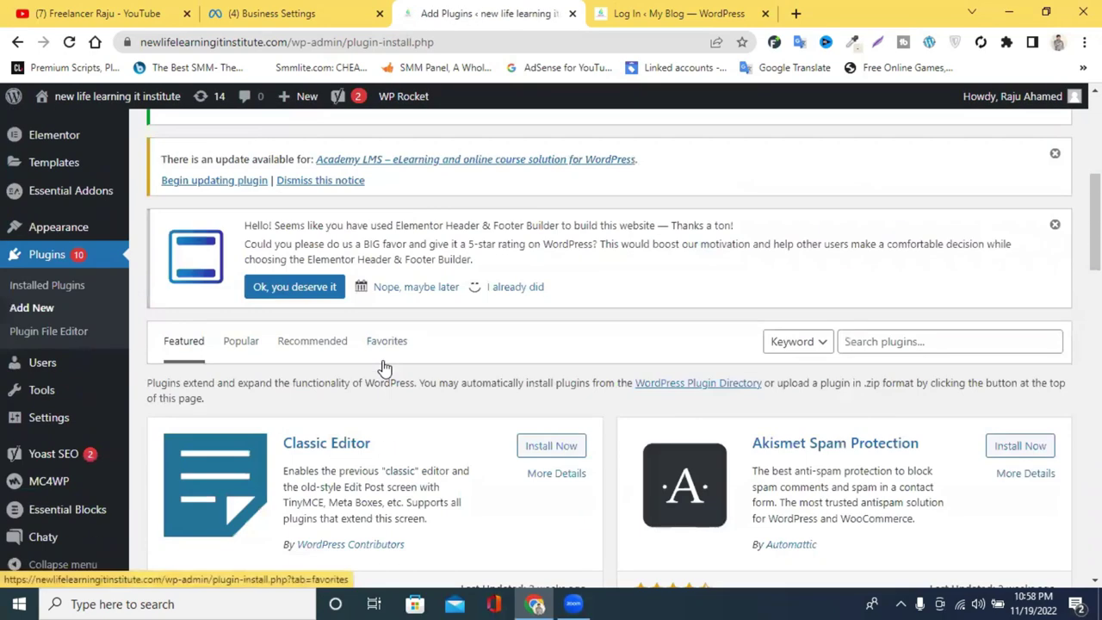
scroll(578, 337, down, 4)
scroll(825, 344, up, 8)
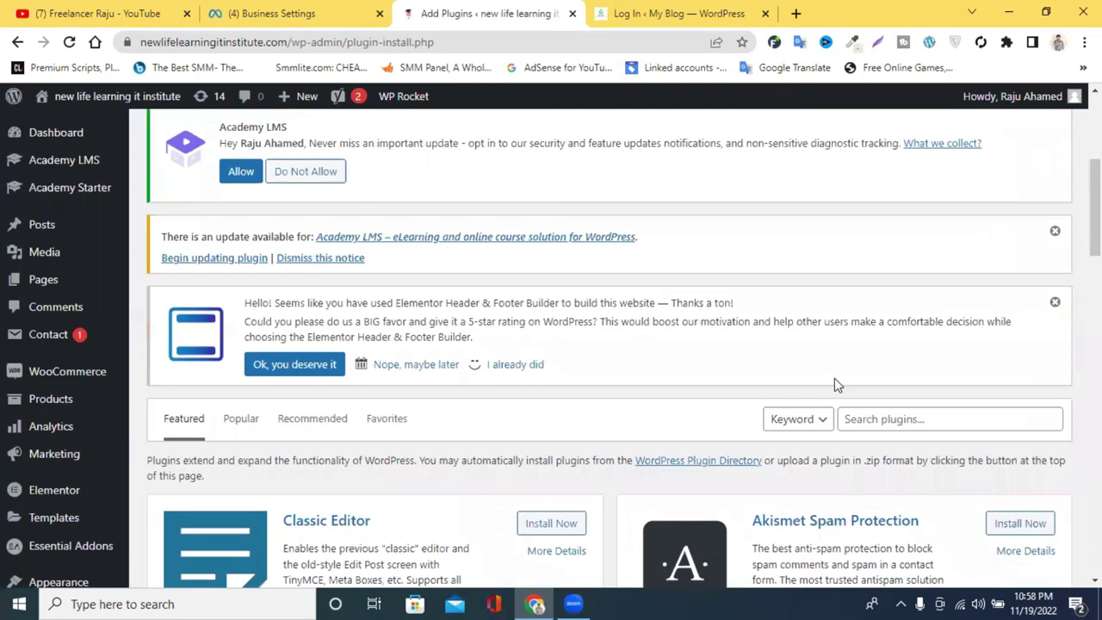
scroll(522, 315, up, 3)
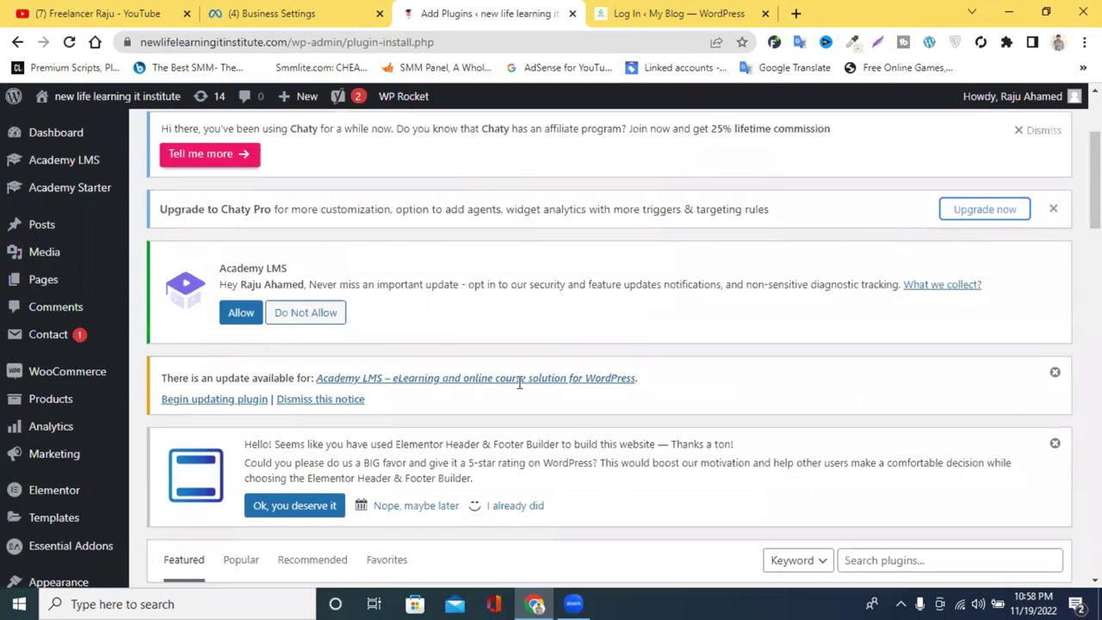
scroll(519, 382, down, 3)
scroll(904, 379, down, 2)
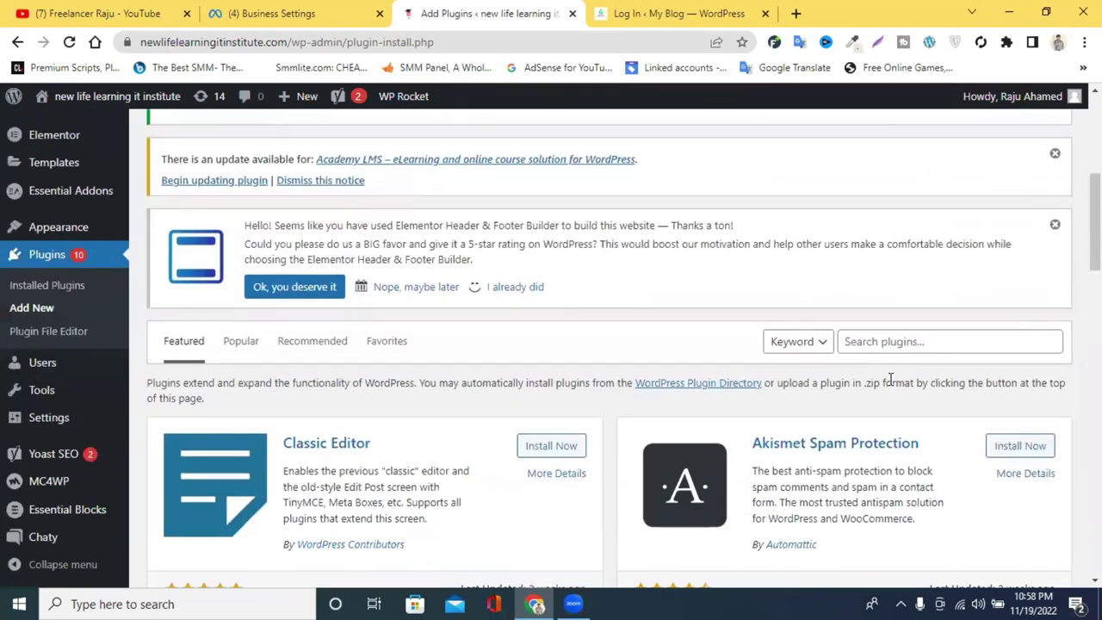
click(921, 343)
text(hea)
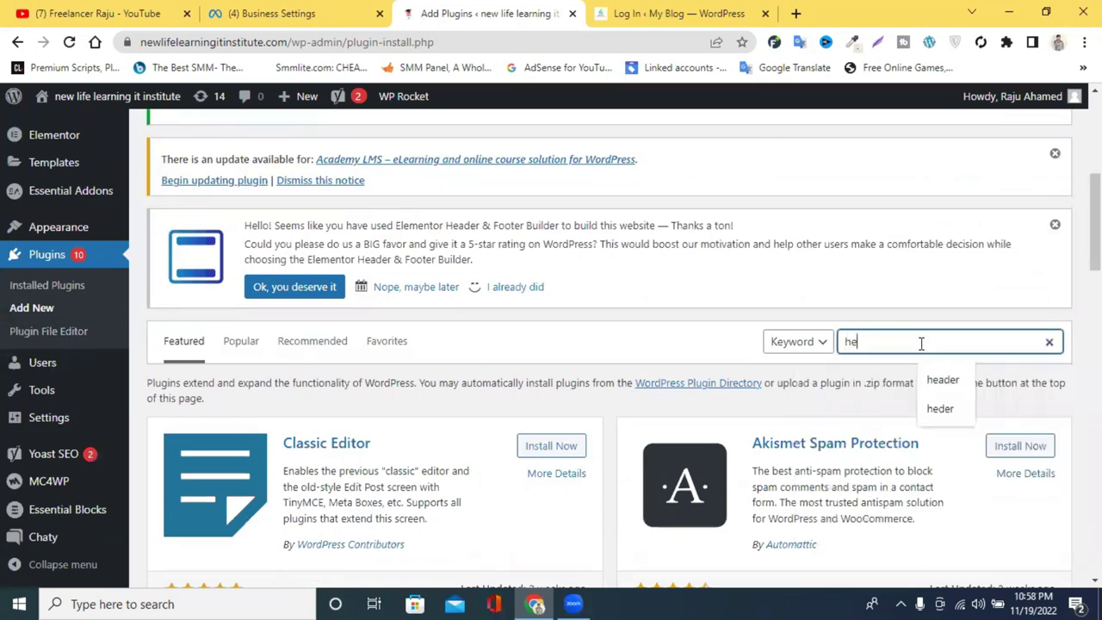
text(der)
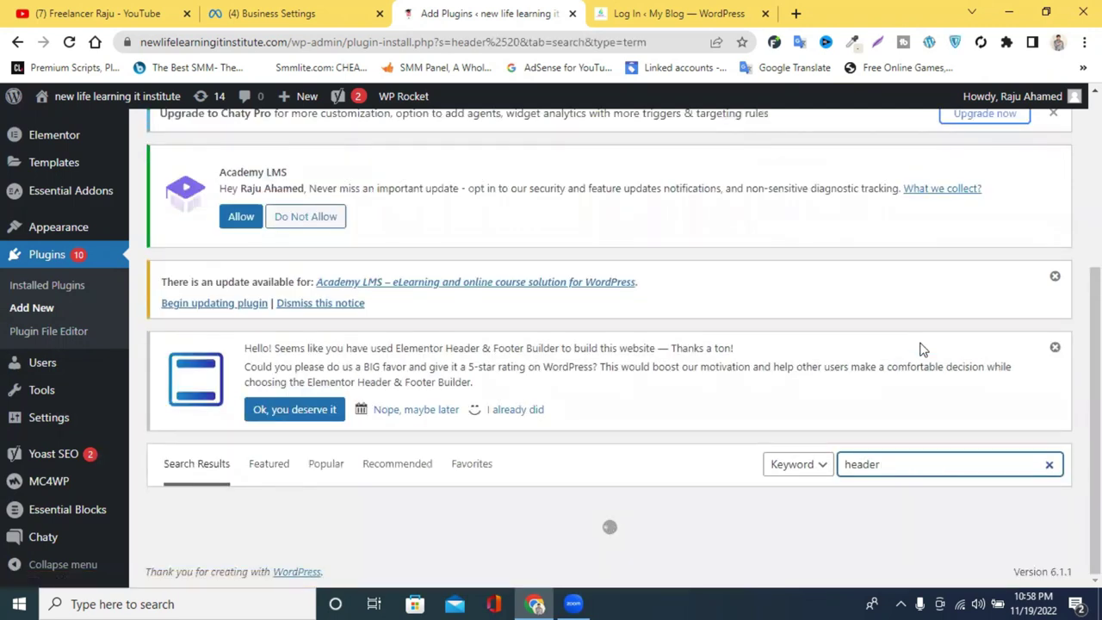
Examine the "header" search results for a plugin that can insert tracking code into the site's header
scroll(913, 344, down, 2)
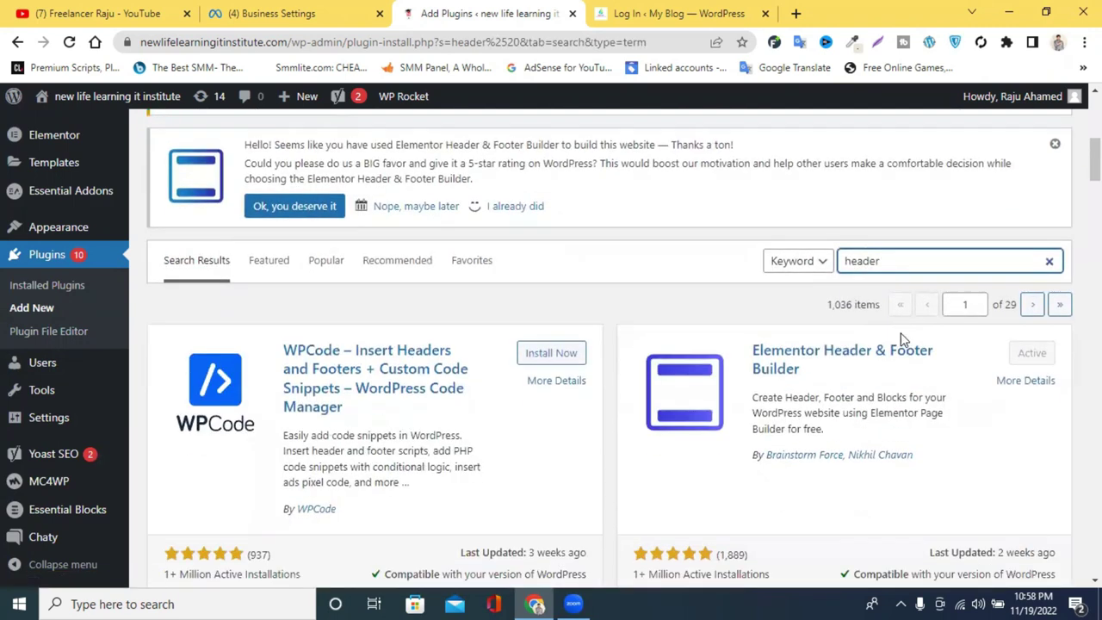
scroll(551, 349, down, 1)
scroll(544, 348, down, 6)
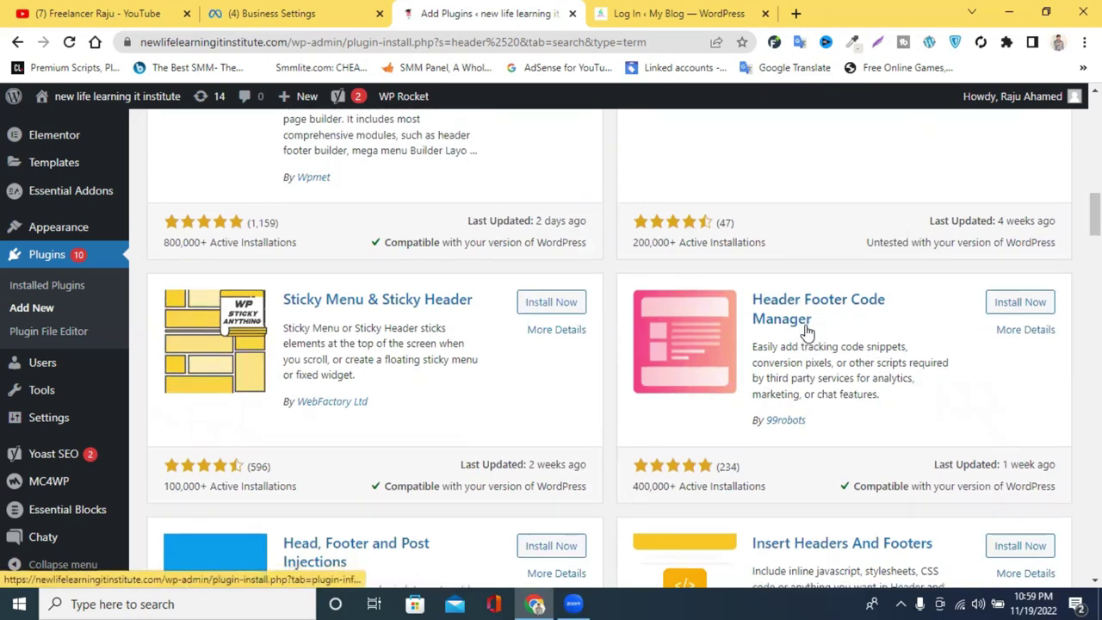
scroll(806, 333, down, 2)
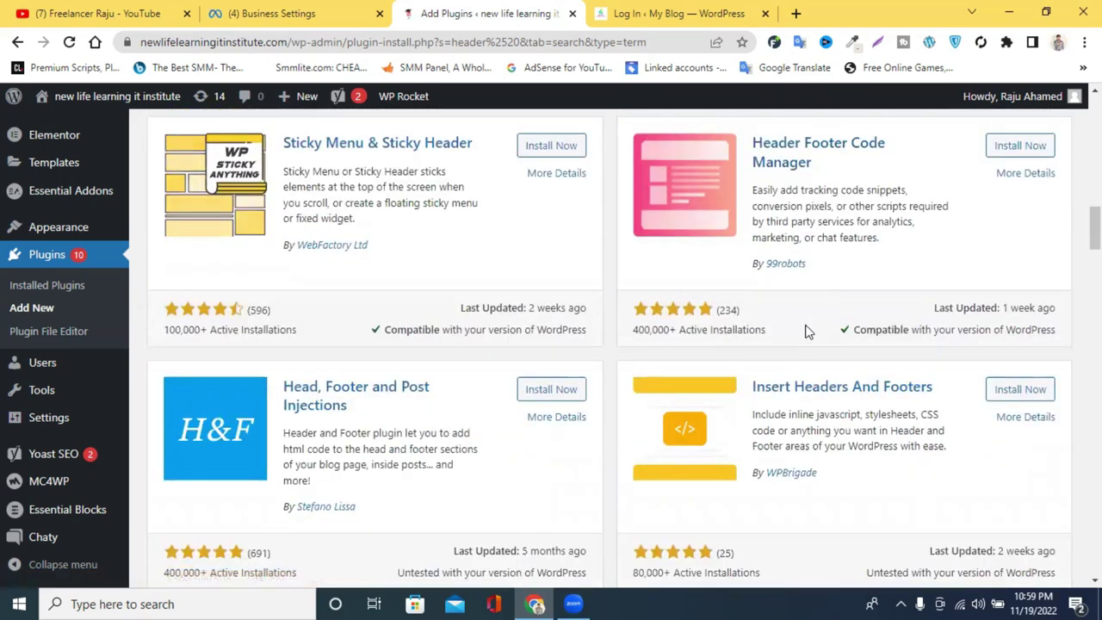
scroll(806, 332, down, 2)
scroll(806, 332, down, 1)
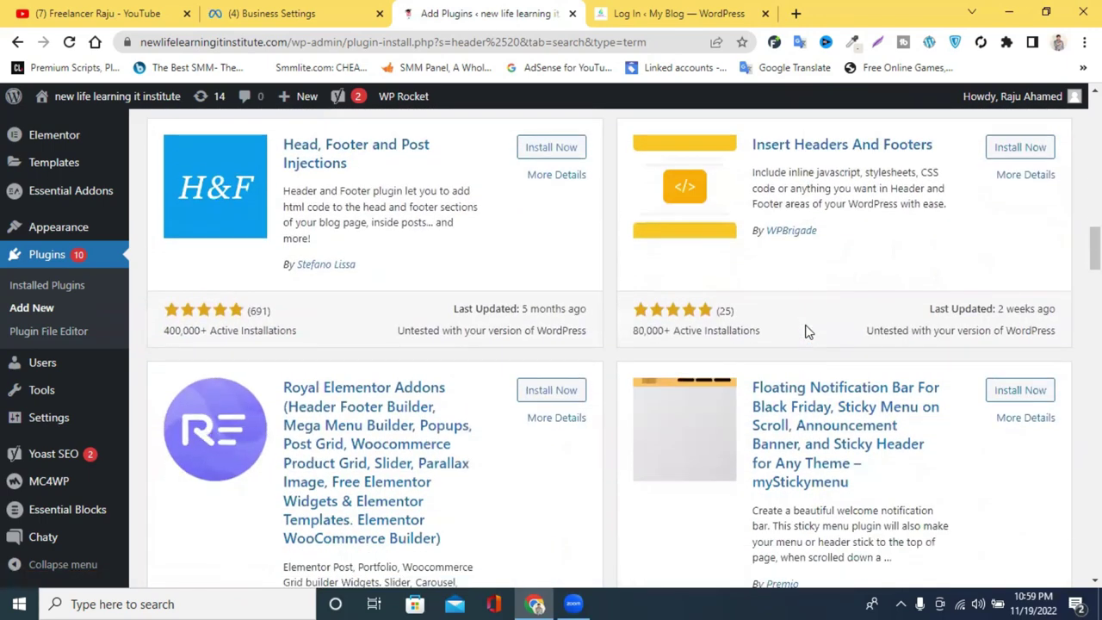
scroll(806, 333, down, 7)
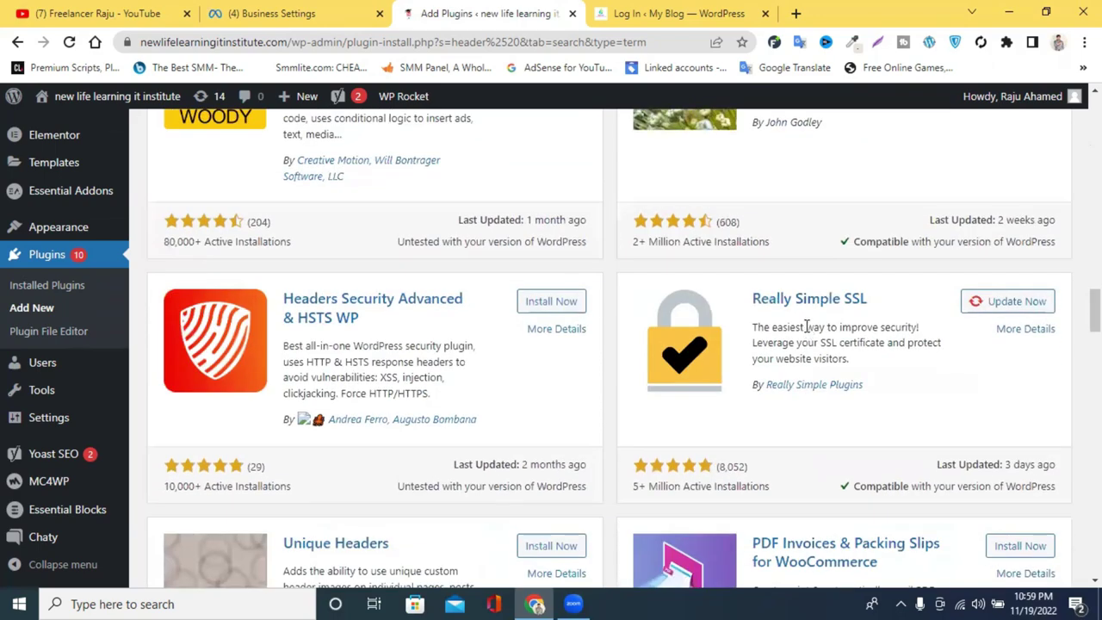
scroll(806, 327, down, 3)
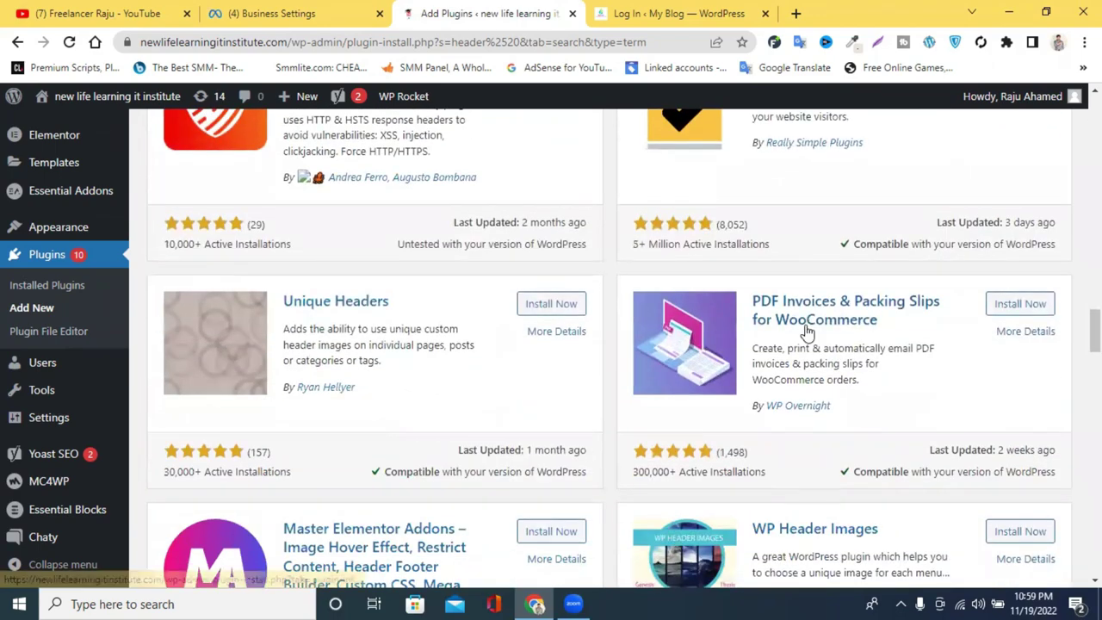
scroll(806, 332, up, 4)
scroll(807, 332, up, 14)
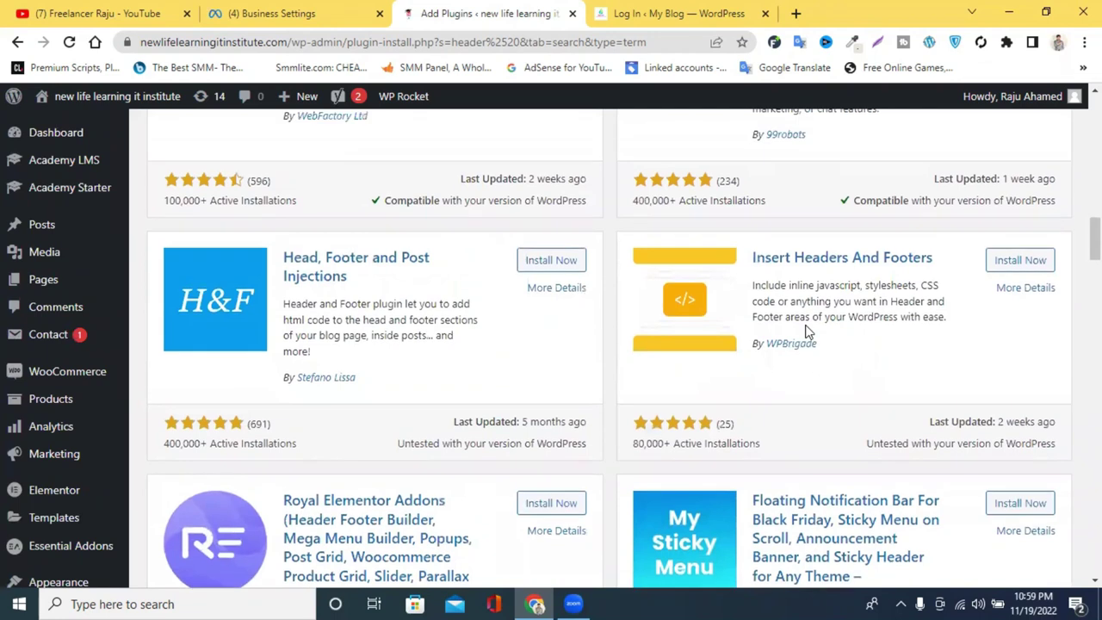
scroll(807, 442, down, 3)
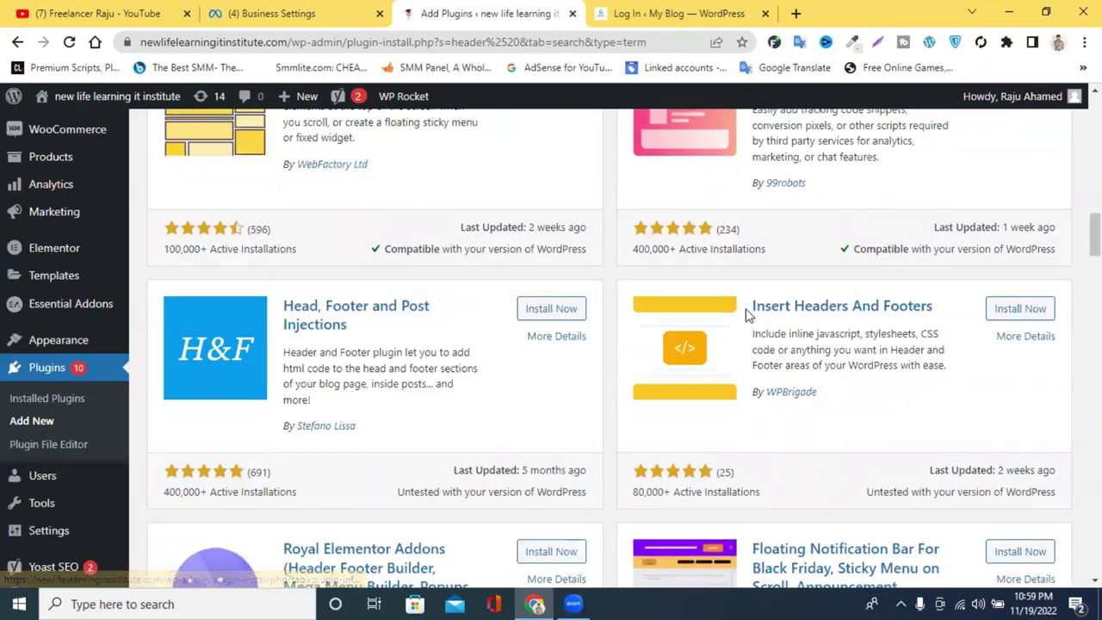
scroll(1025, 312, up, 2)
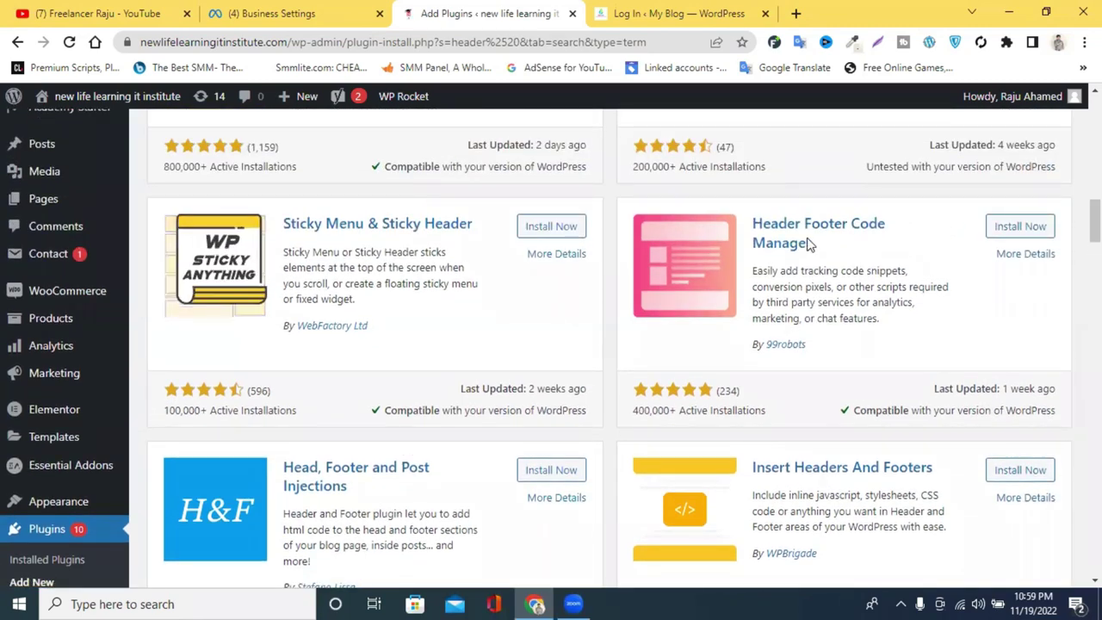
scroll(783, 232, up, 4)
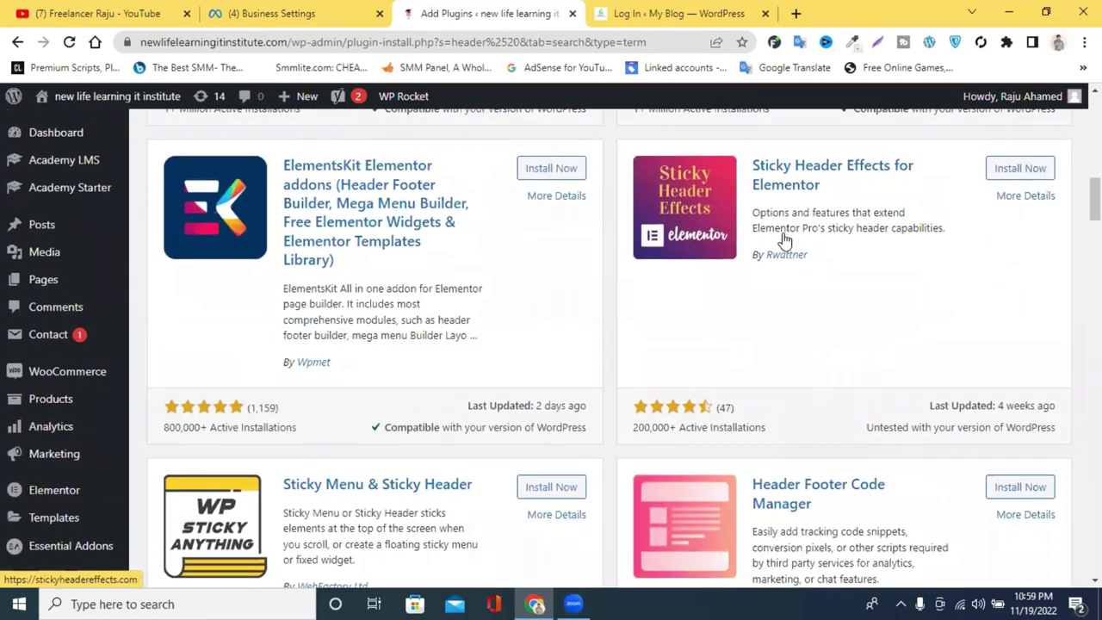
scroll(556, 263, up, 5)
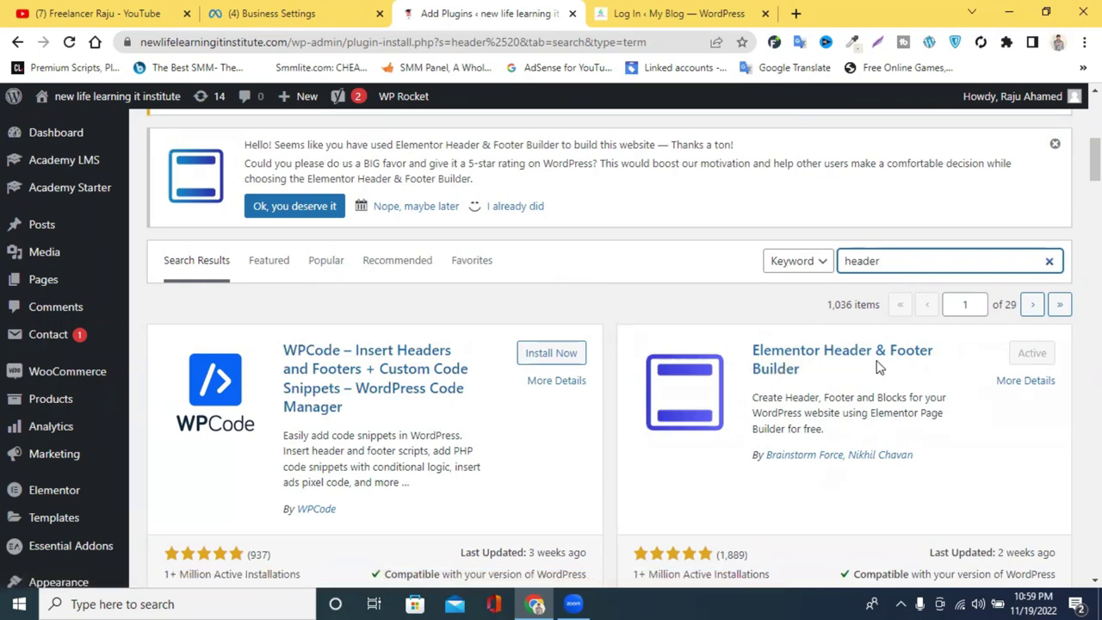
Install and activate the Header Footer Code Manager plugin by 99robots
scroll(784, 372, down, 7)
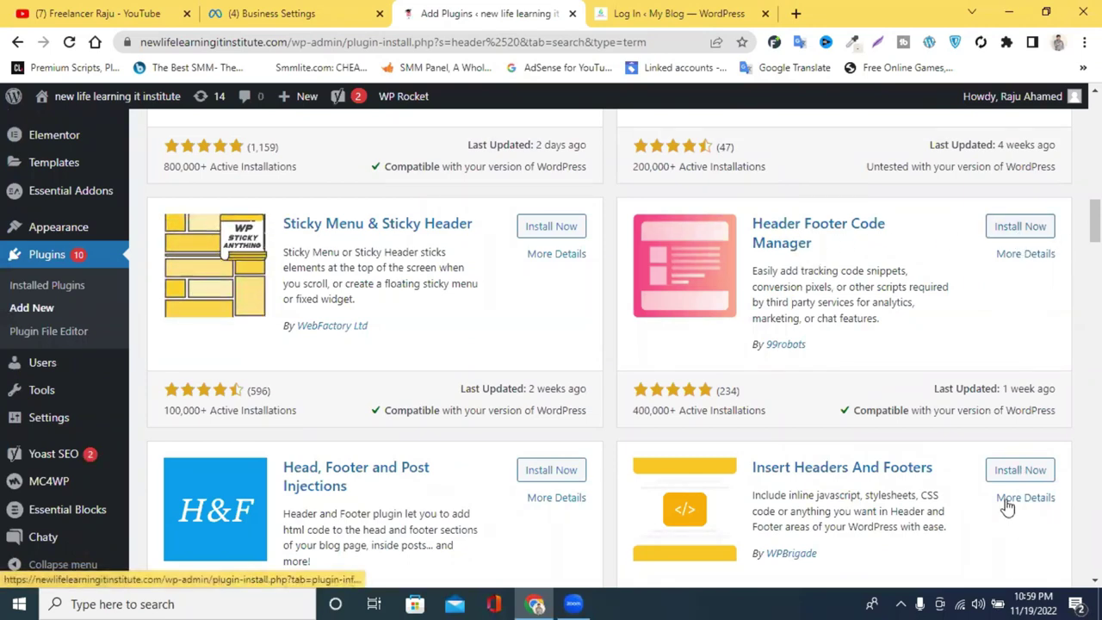
click(1024, 226)
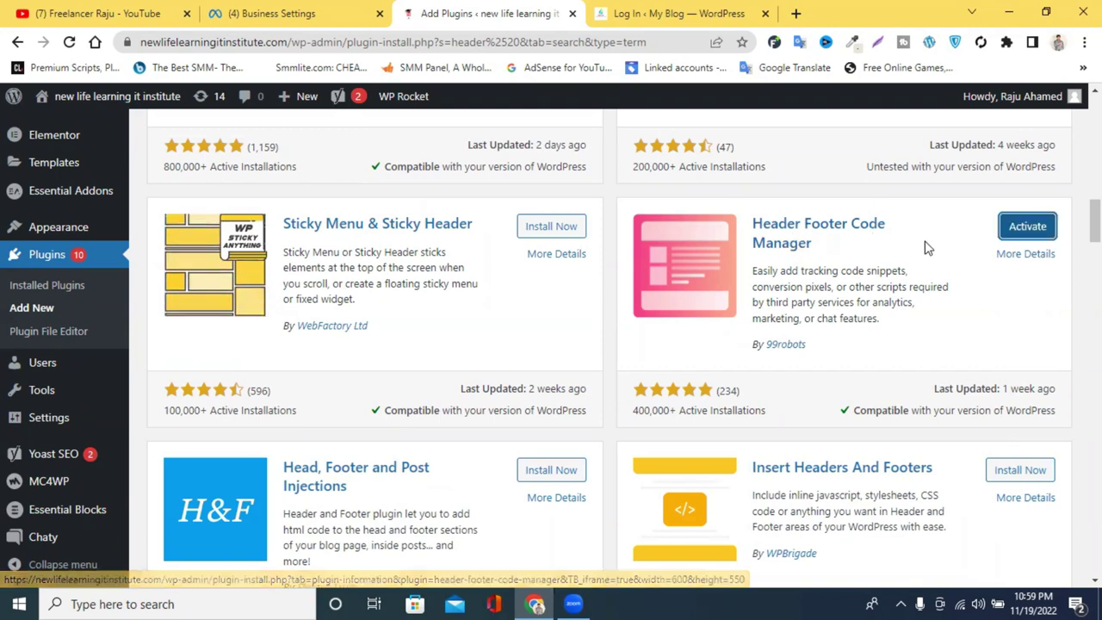
click(1025, 229)
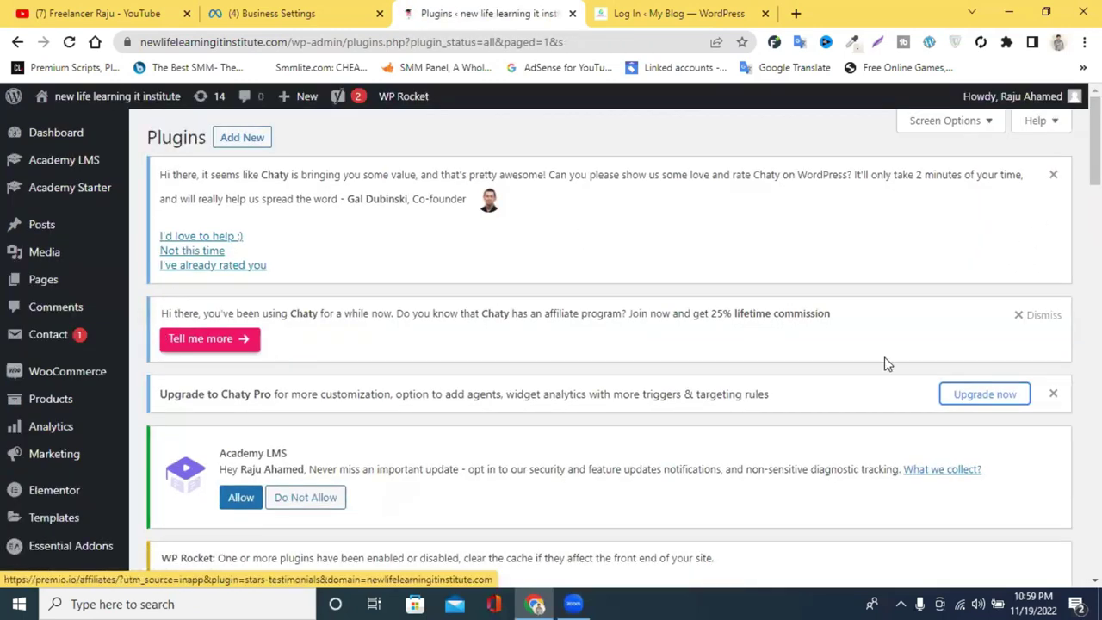
Look through the admin menu and the installed plugins list for the Header Footer Code Manager plugin
scroll(44, 381, down, 3)
scroll(74, 353, down, 2)
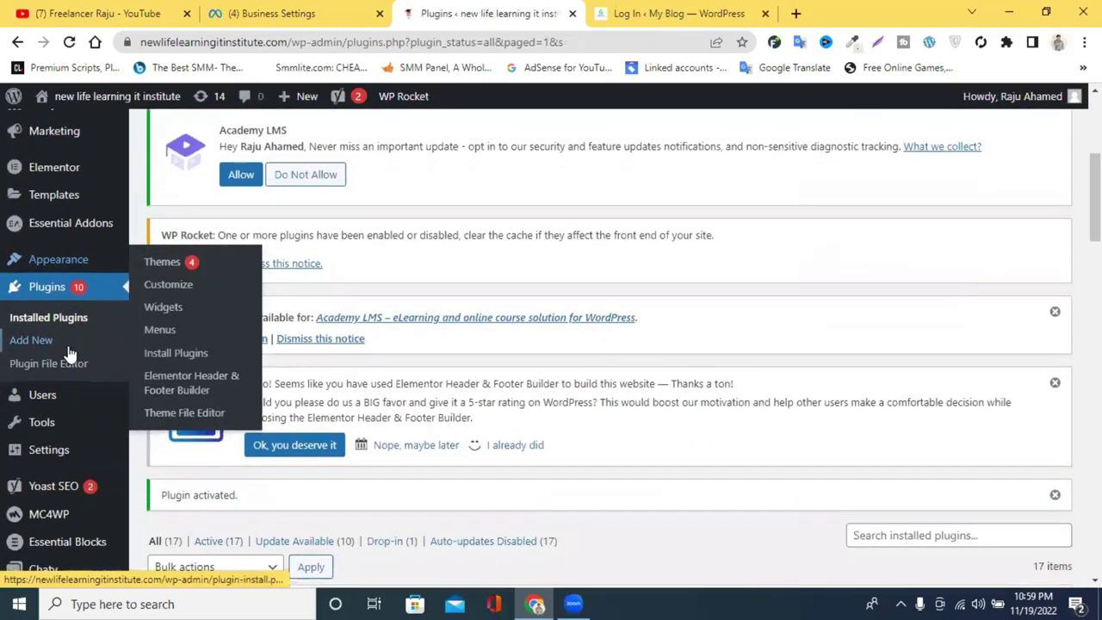
scroll(60, 282, down, 1)
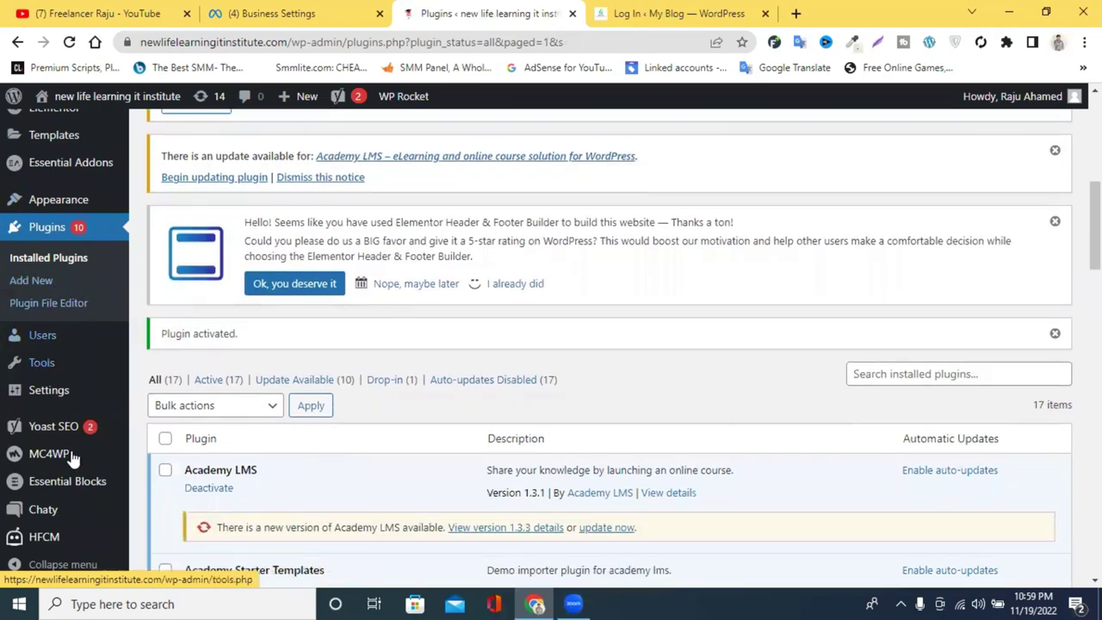
scroll(52, 478, down, 3)
scroll(49, 485, down, 1)
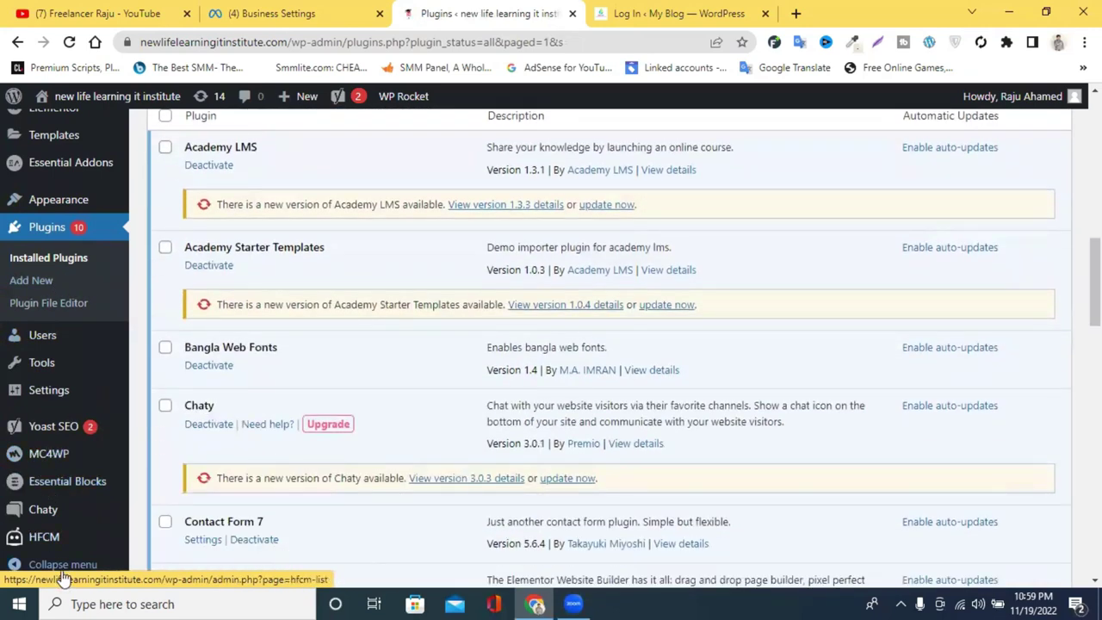
click(69, 42)
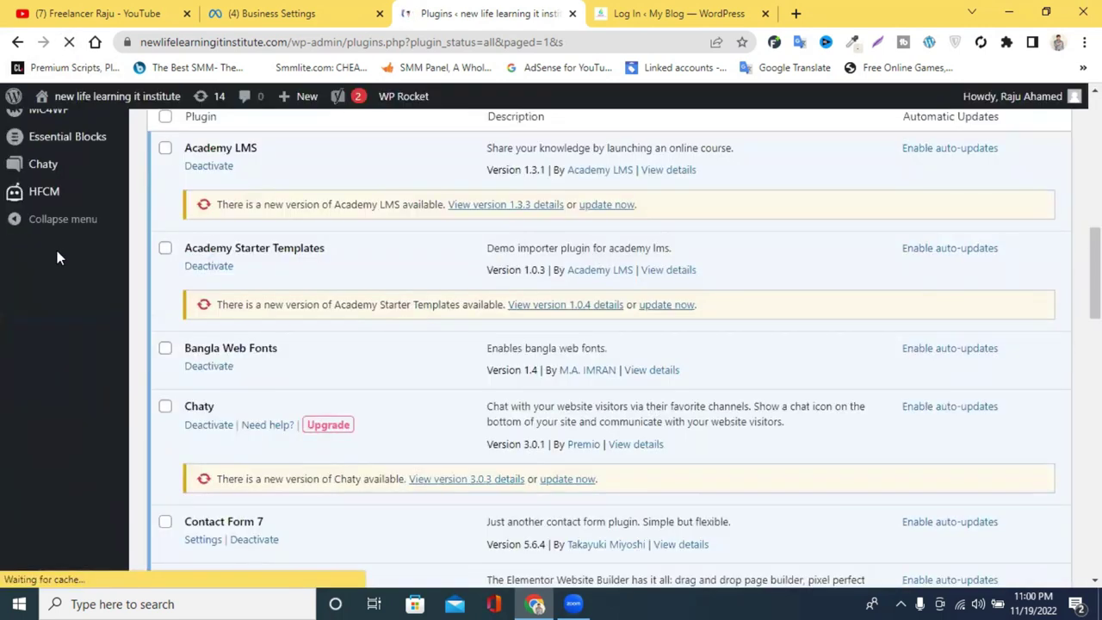
mouse_move(51, 392)
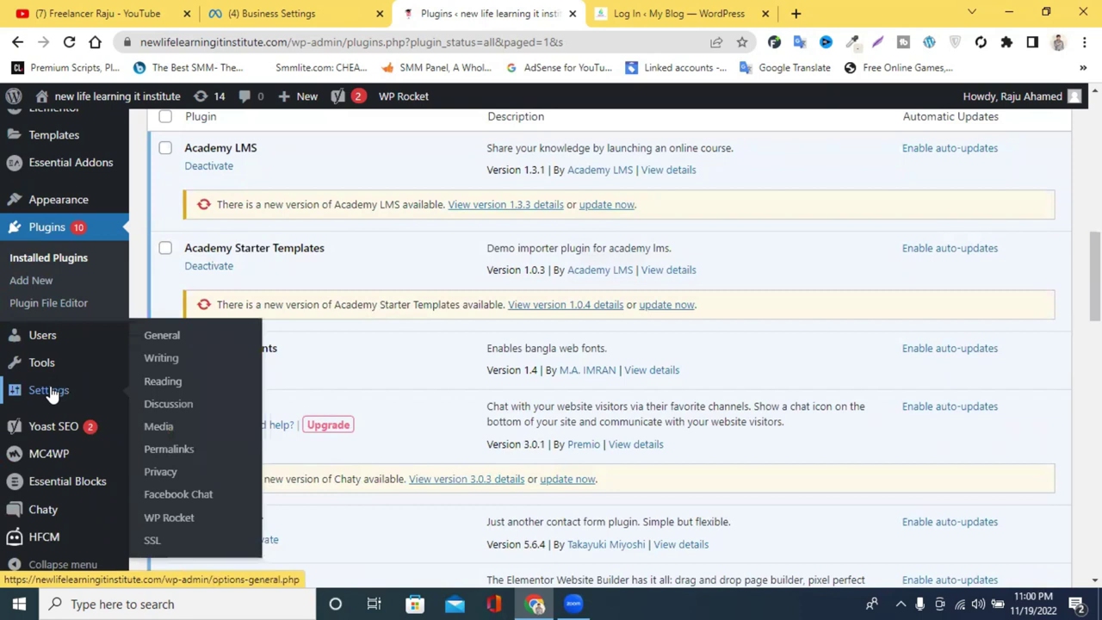
mouse_move(42, 366)
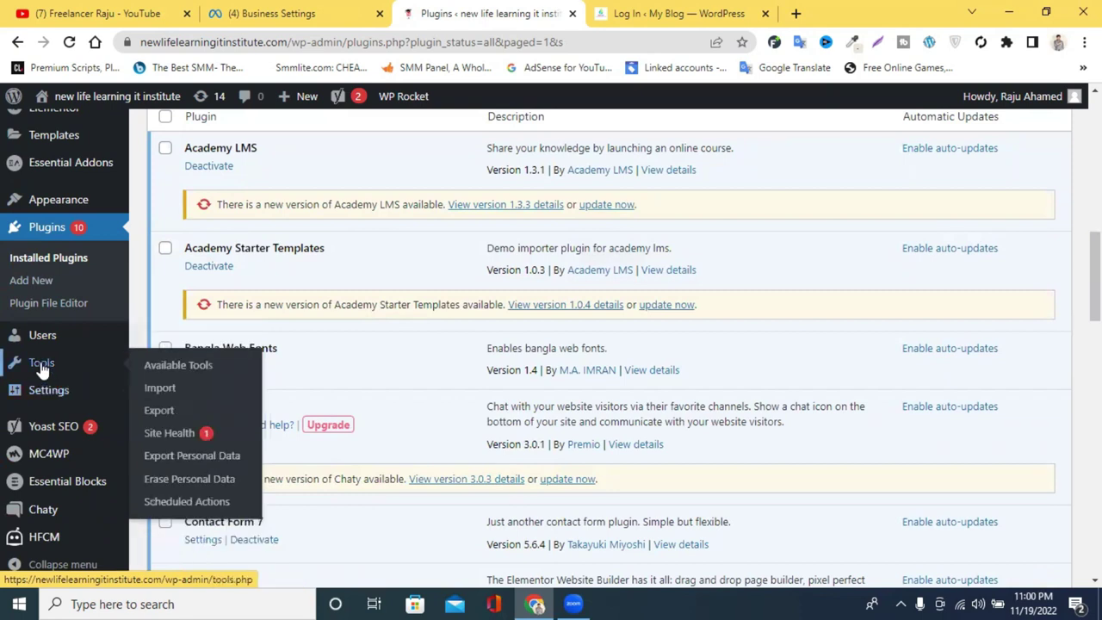
scroll(41, 366, down, 1)
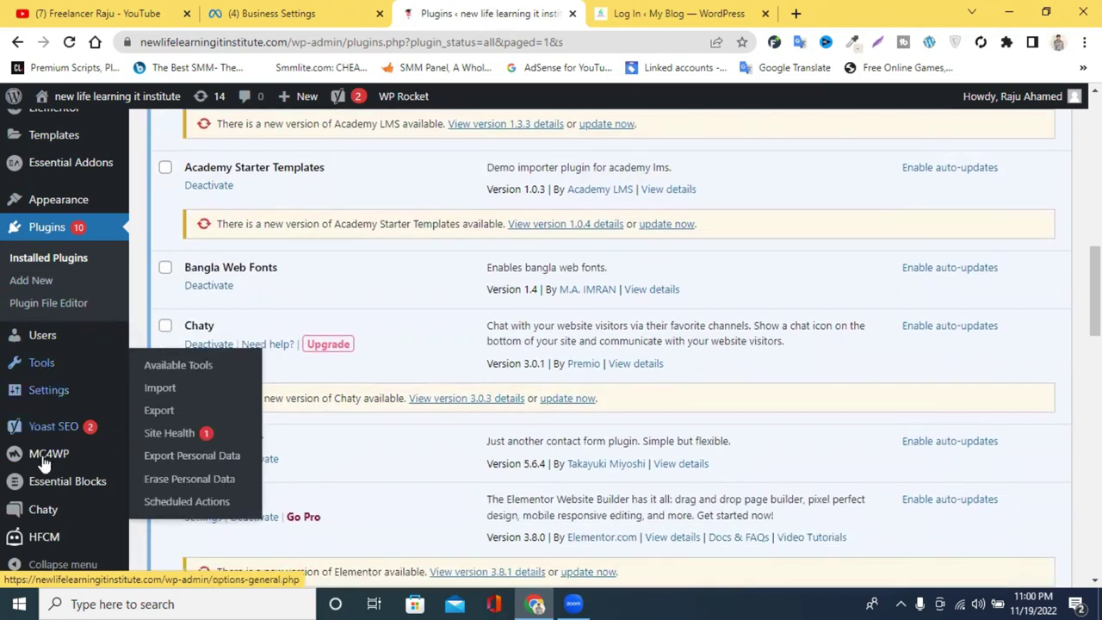
mouse_move(38, 440)
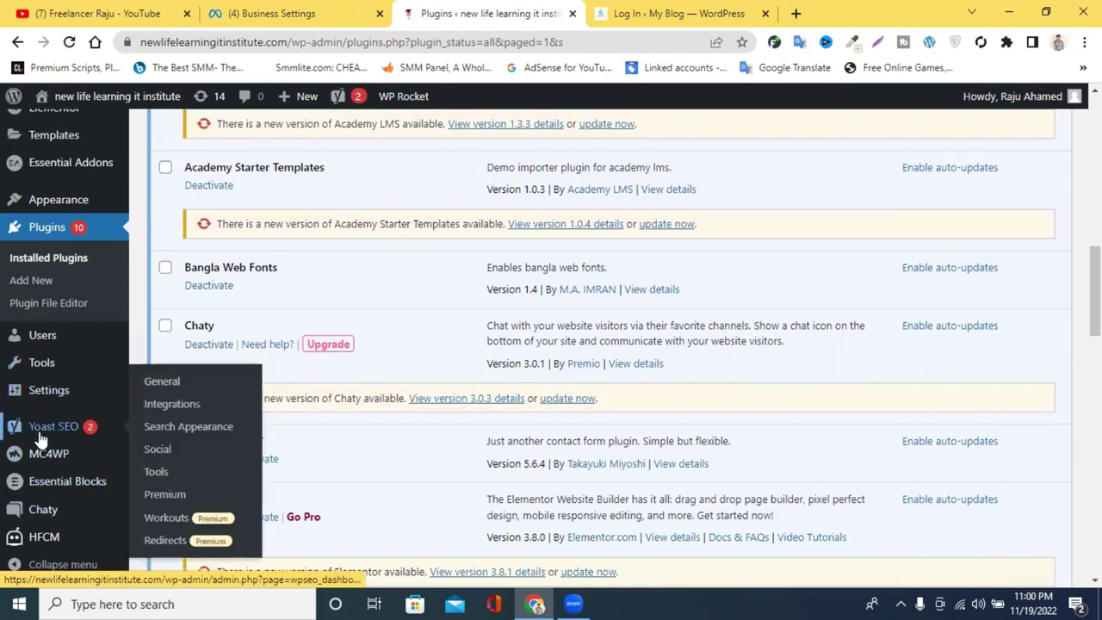
scroll(34, 452, down, 3)
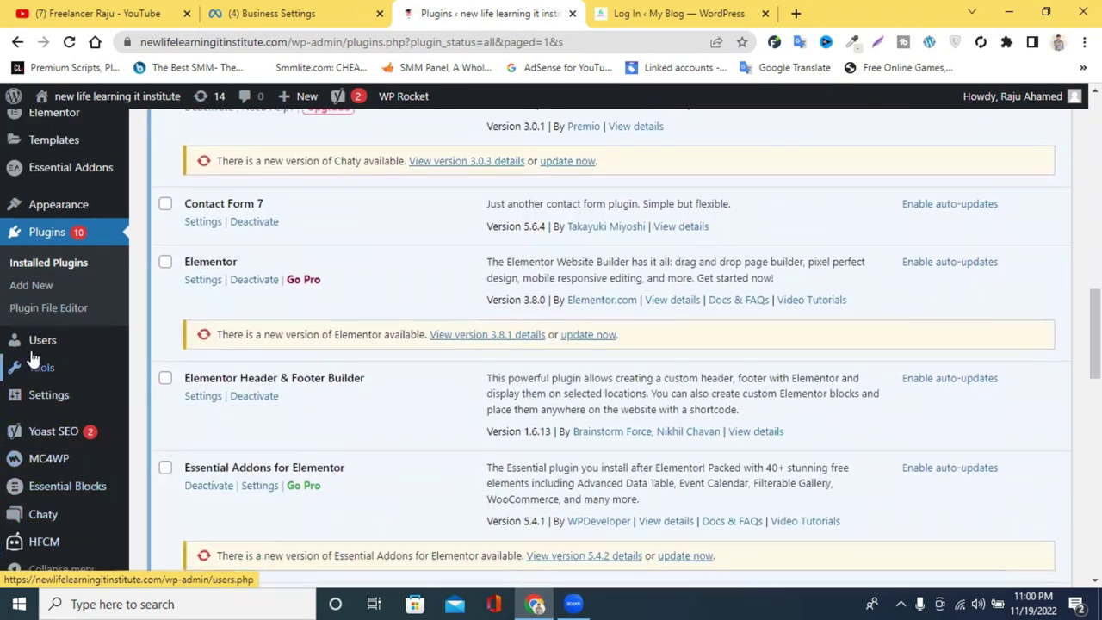
scroll(33, 358, up, 1)
mouse_move(39, 286)
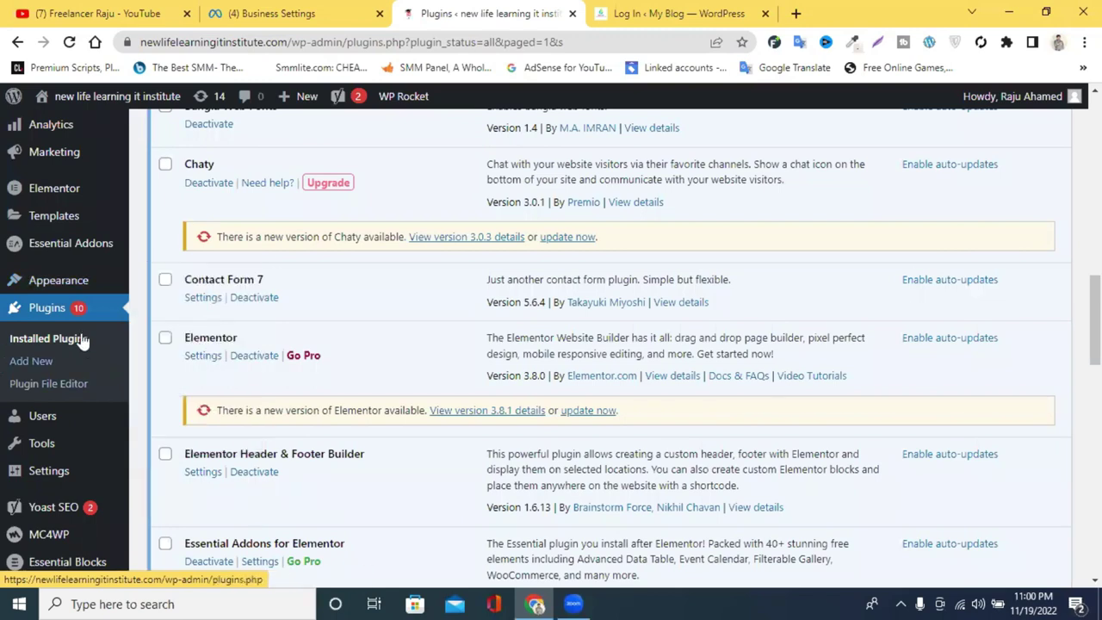
scroll(73, 327, up, 2)
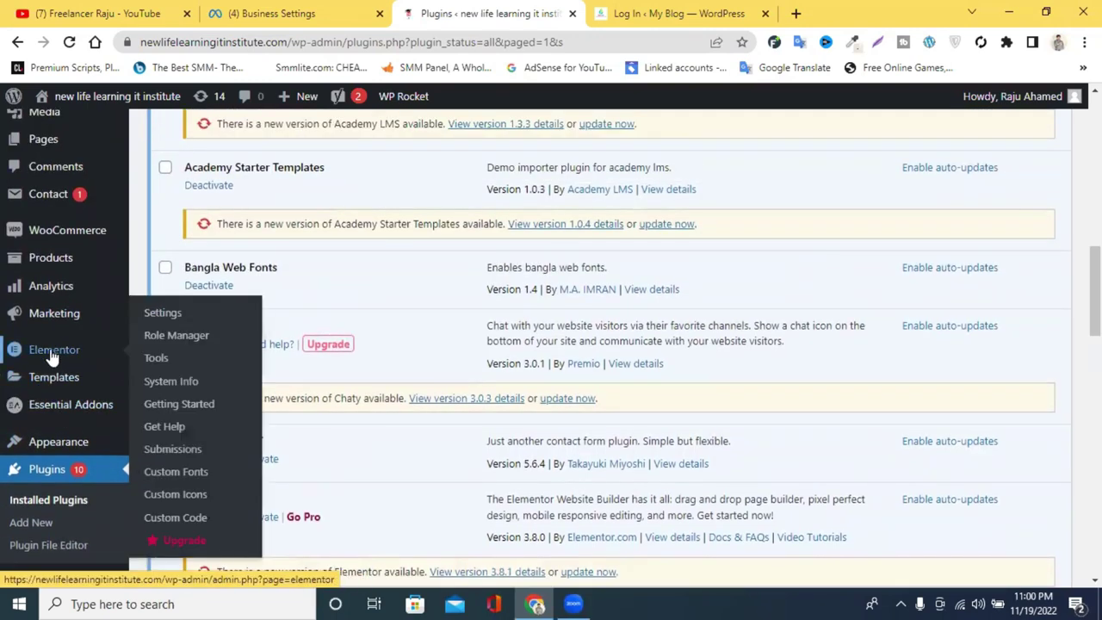
scroll(43, 284, up, 3)
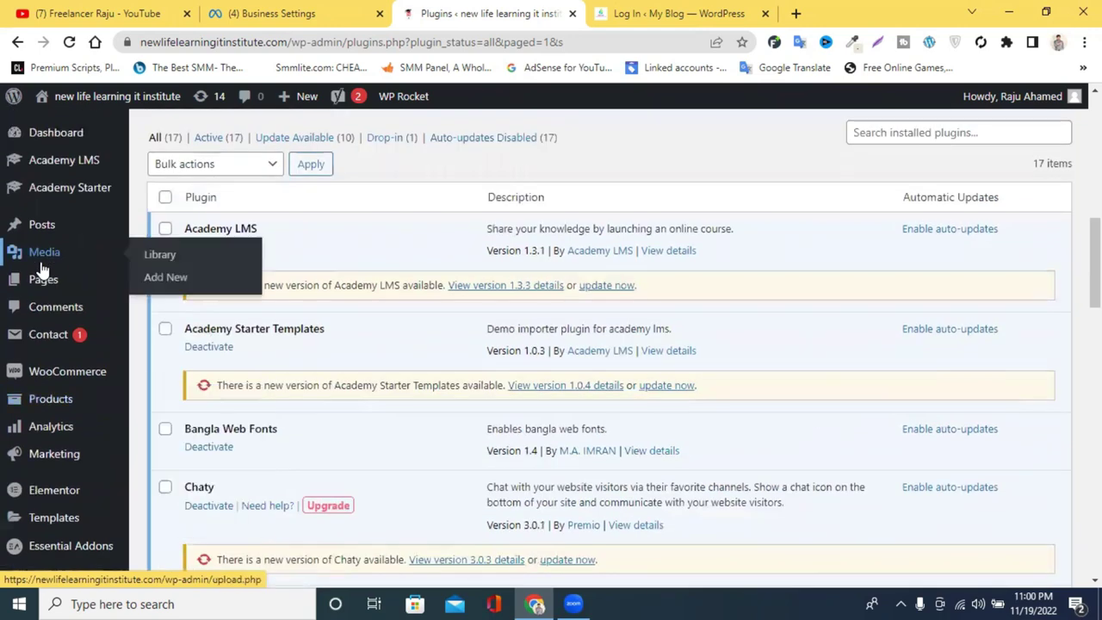
scroll(45, 277, up, 1)
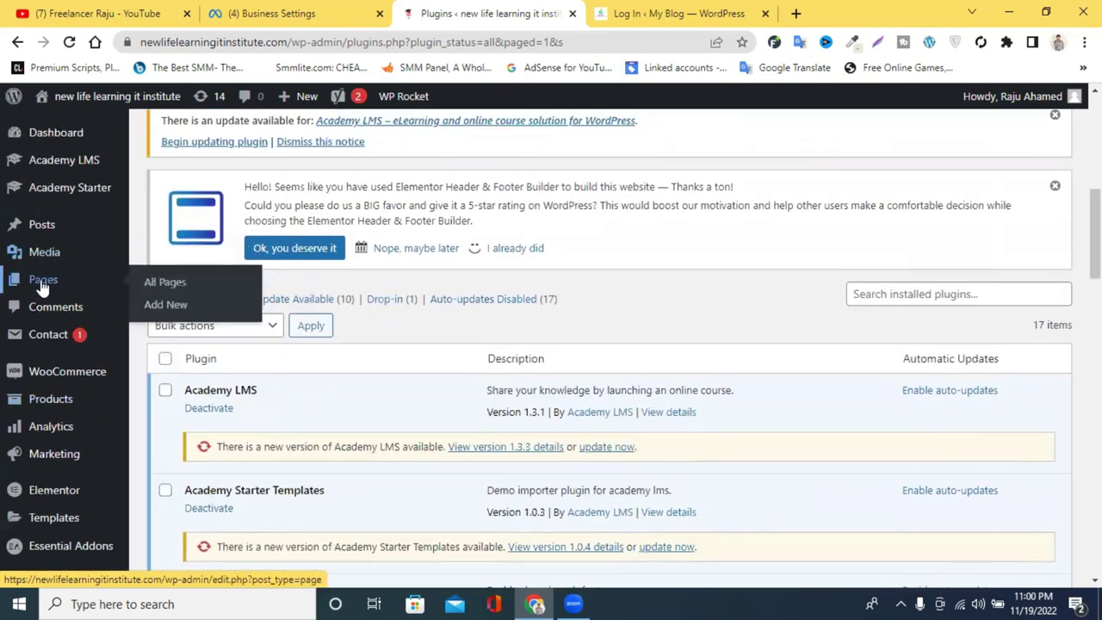
scroll(42, 284, down, 3)
scroll(43, 292, down, 3)
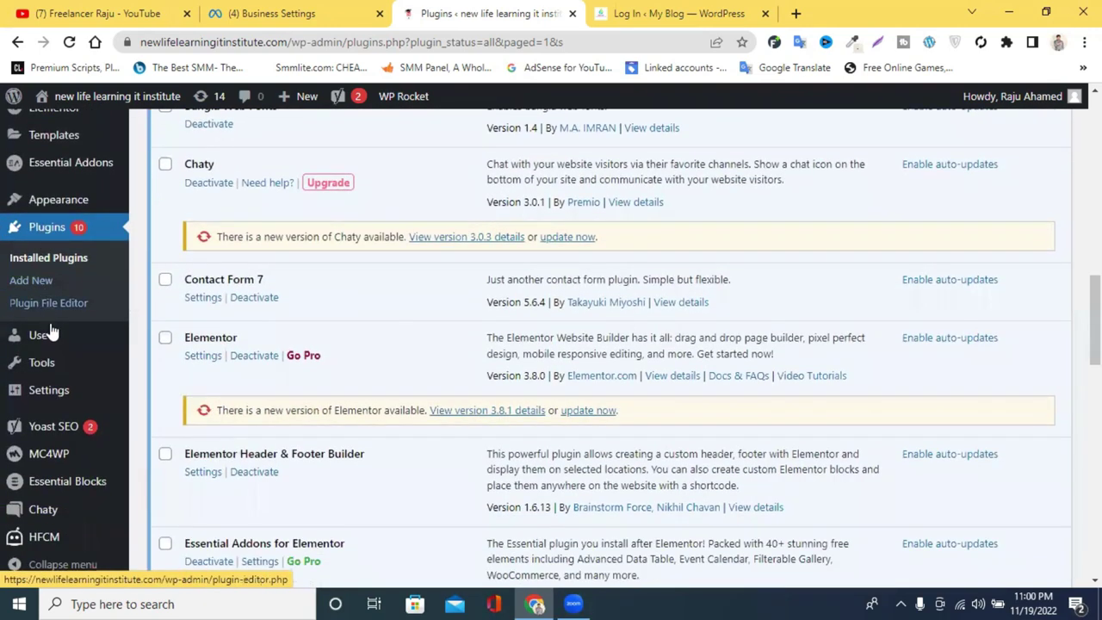
mouse_move(52, 338)
scroll(387, 342, down, 10)
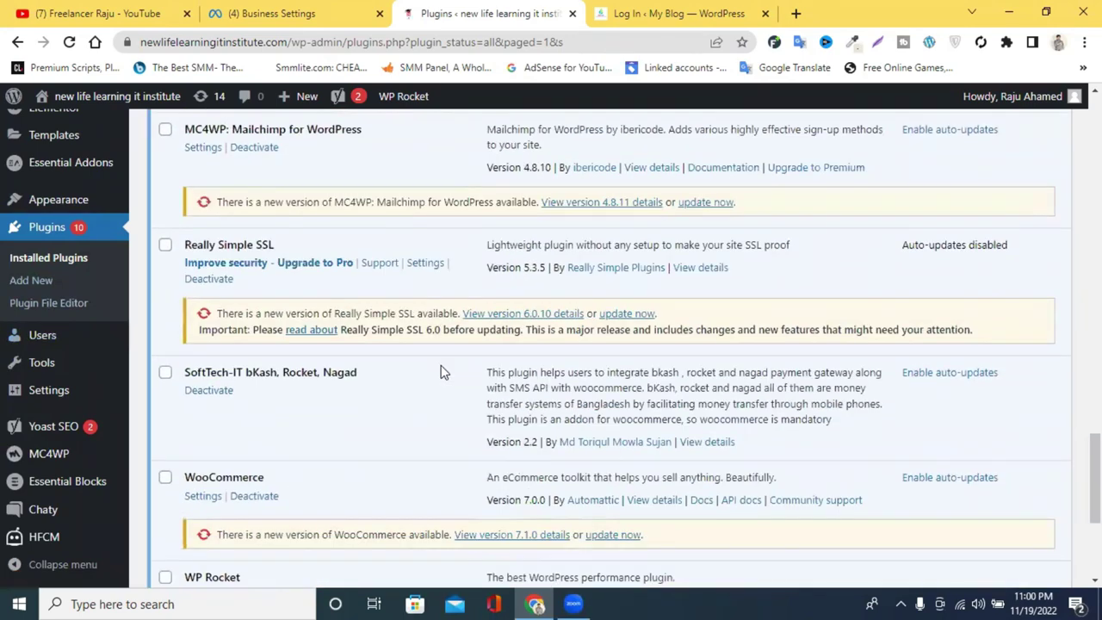
Open the Header Footer Code Manager settings and go to its form for adding a new snippet, down to the code area
scroll(443, 369, up, 2)
click(205, 205)
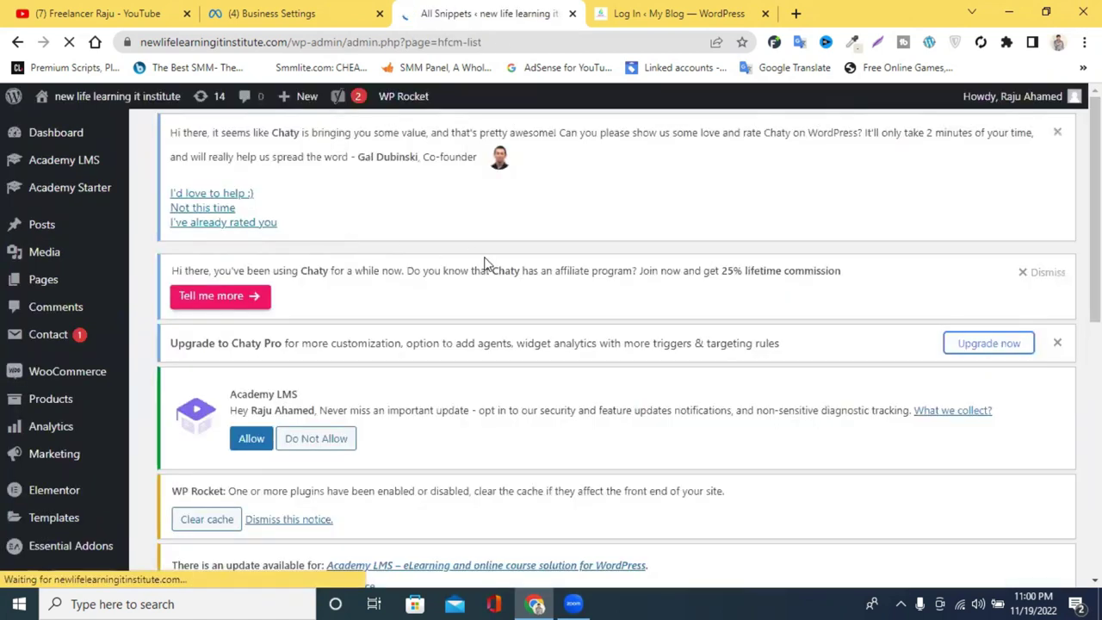
scroll(485, 263, down, 7)
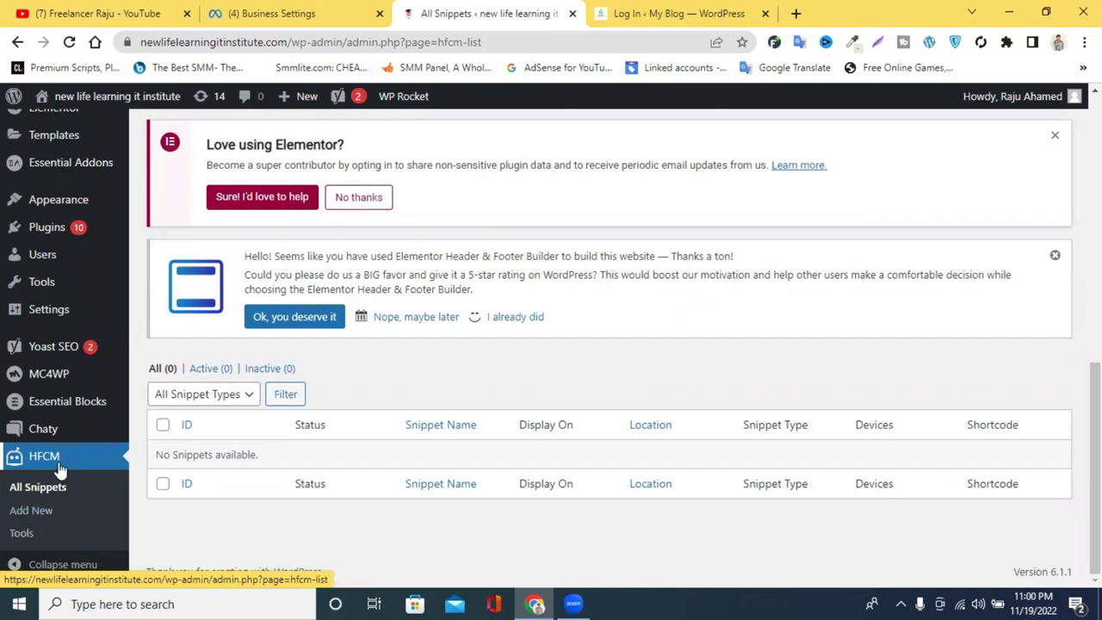
click(23, 514)
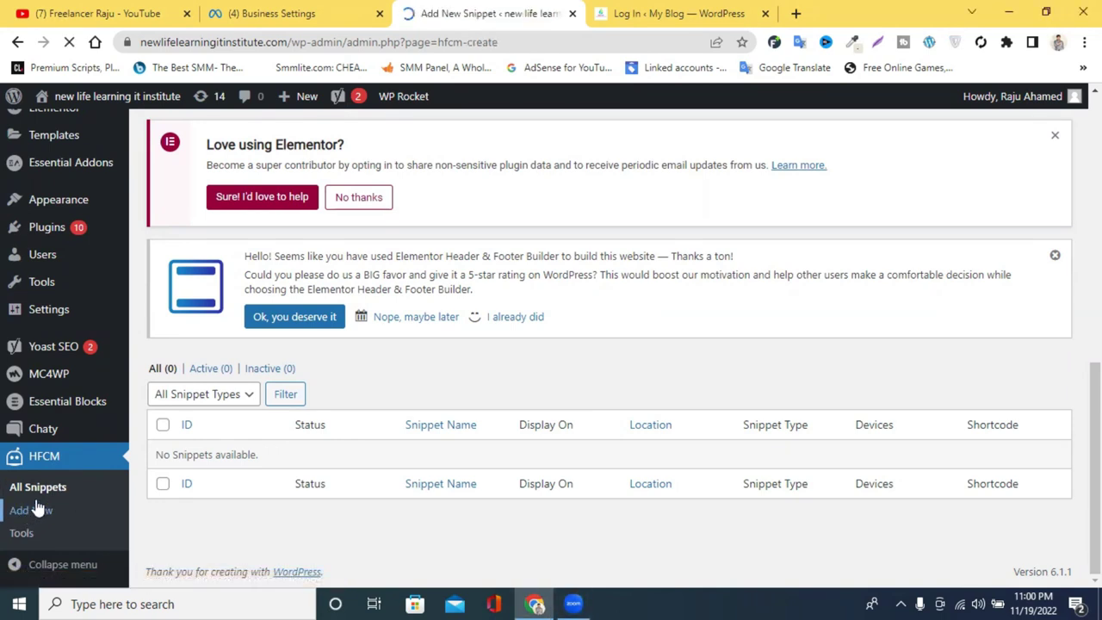
scroll(444, 356, down, 4)
scroll(444, 356, down, 5)
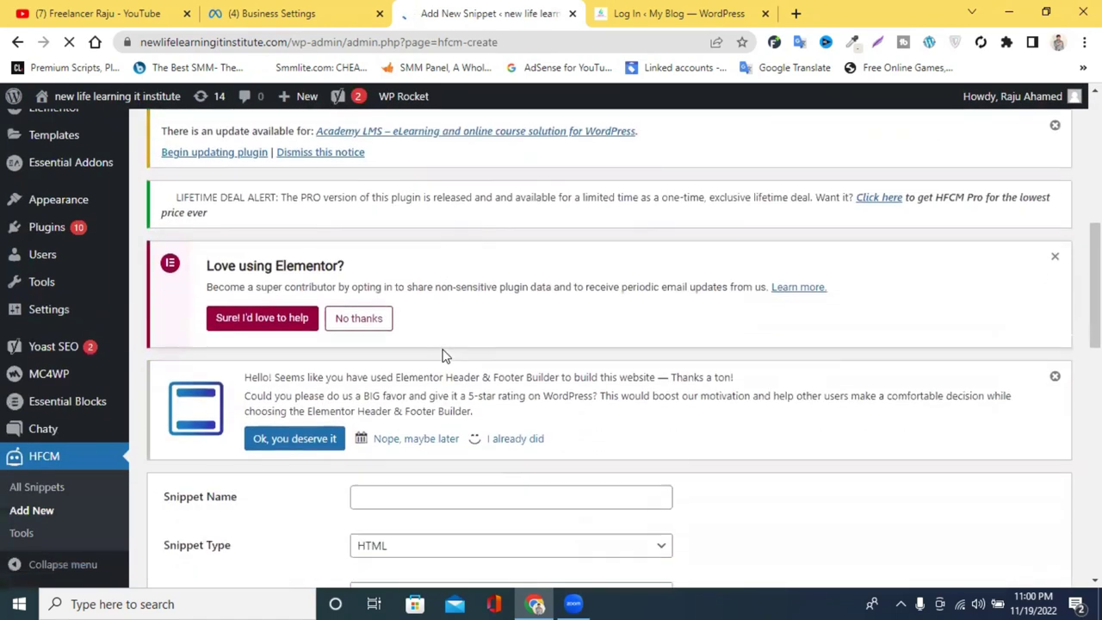
scroll(443, 345, down, 5)
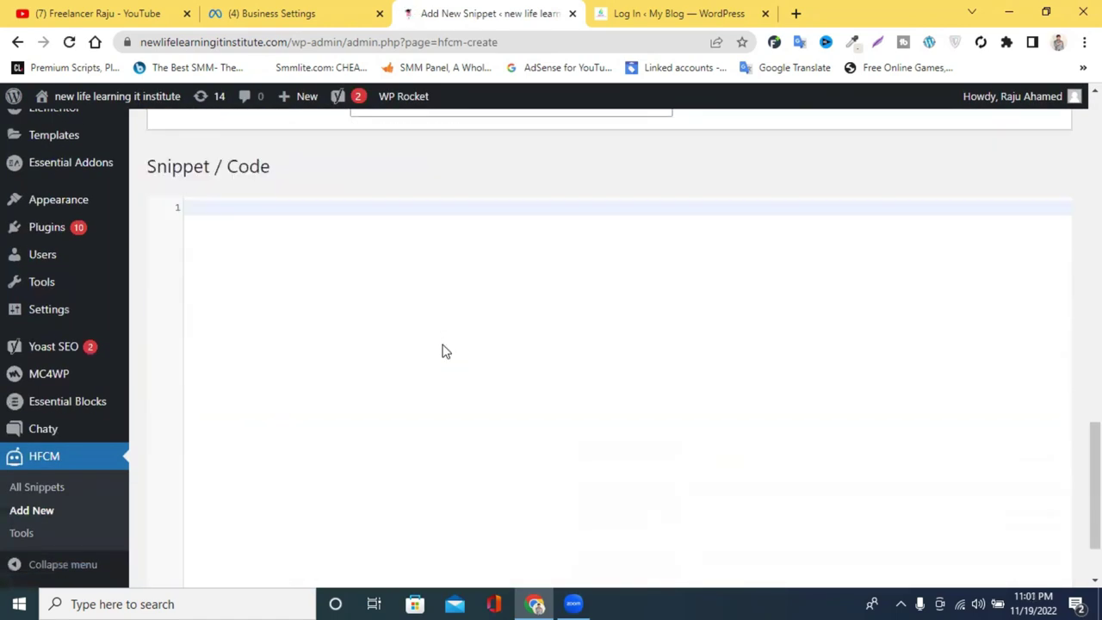
scroll(443, 349, up, 7)
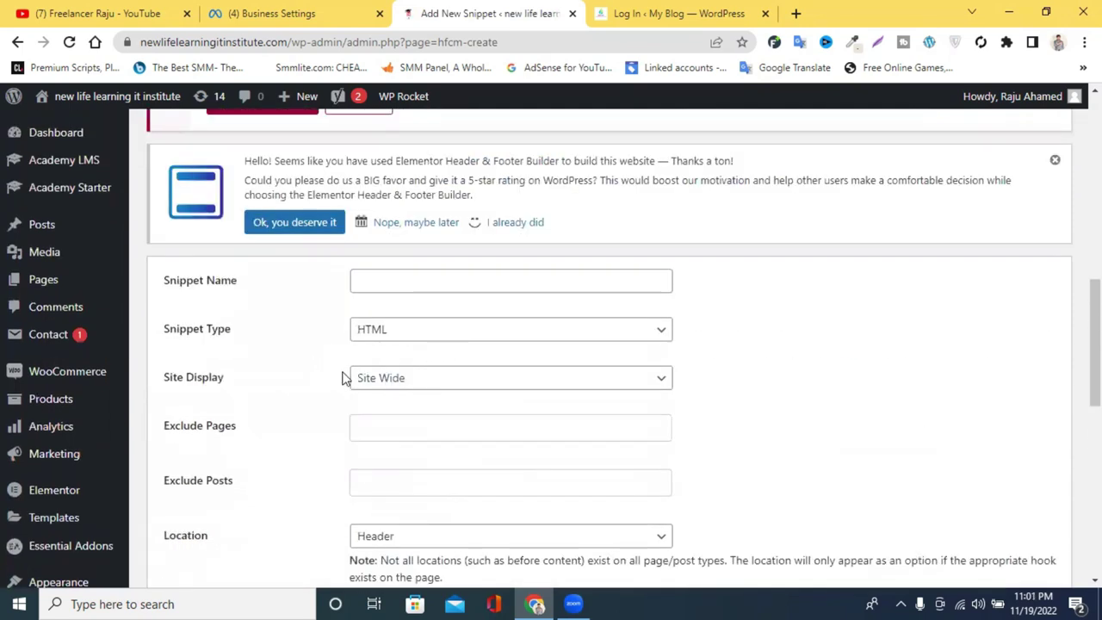
scroll(421, 315, down, 2)
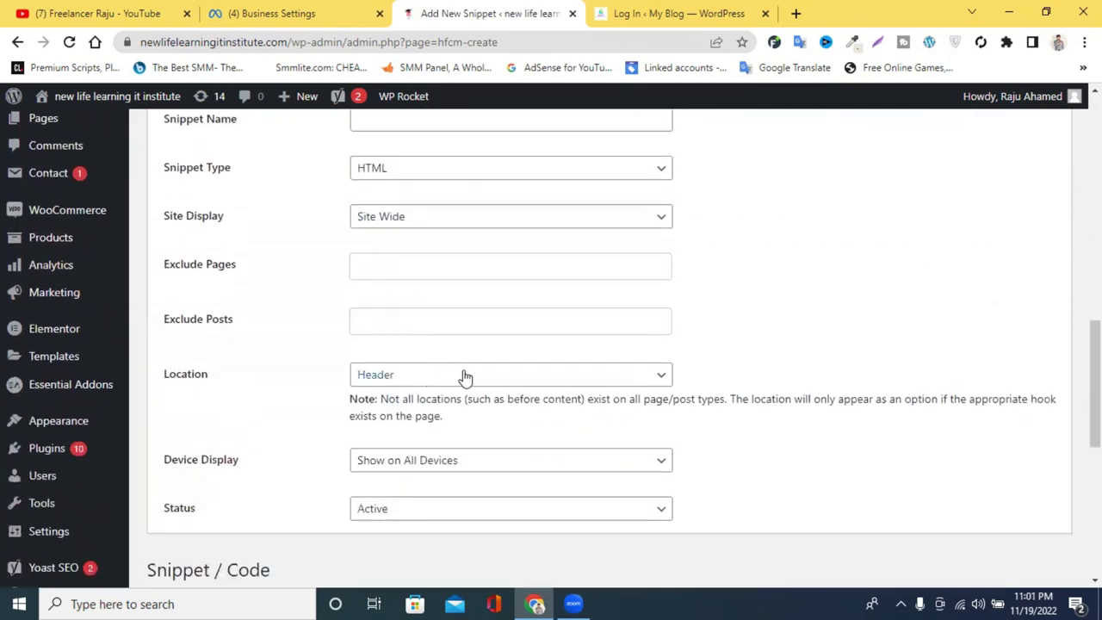
scroll(465, 376, down, 2)
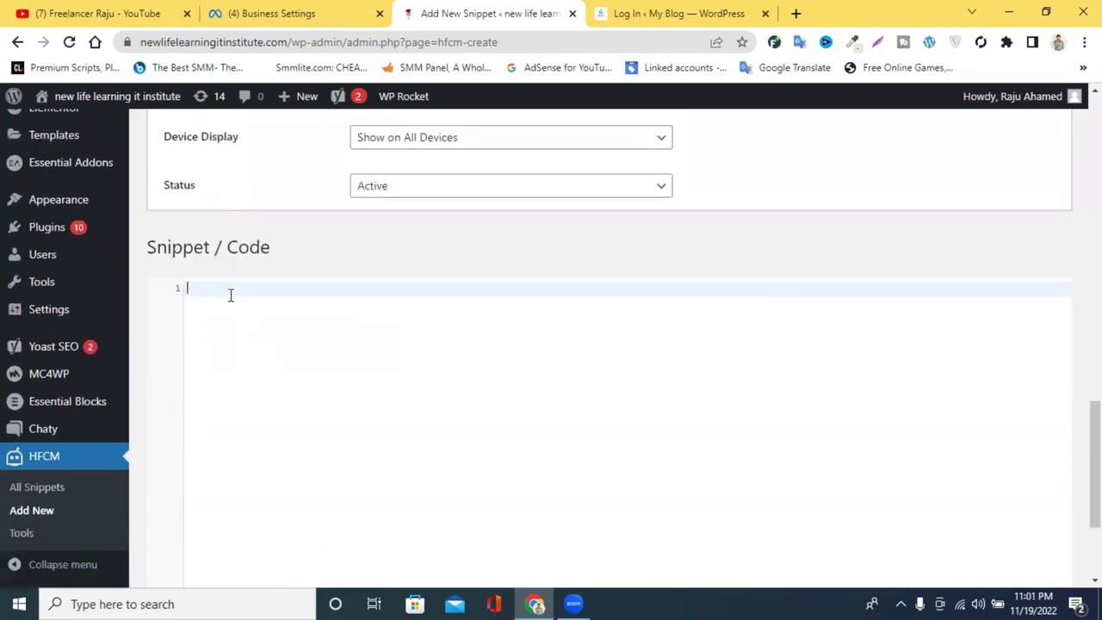
Close the unused WordPress login page and copy the Meta pixel base code from the Install pixel dialog in Business settings
click(663, 13)
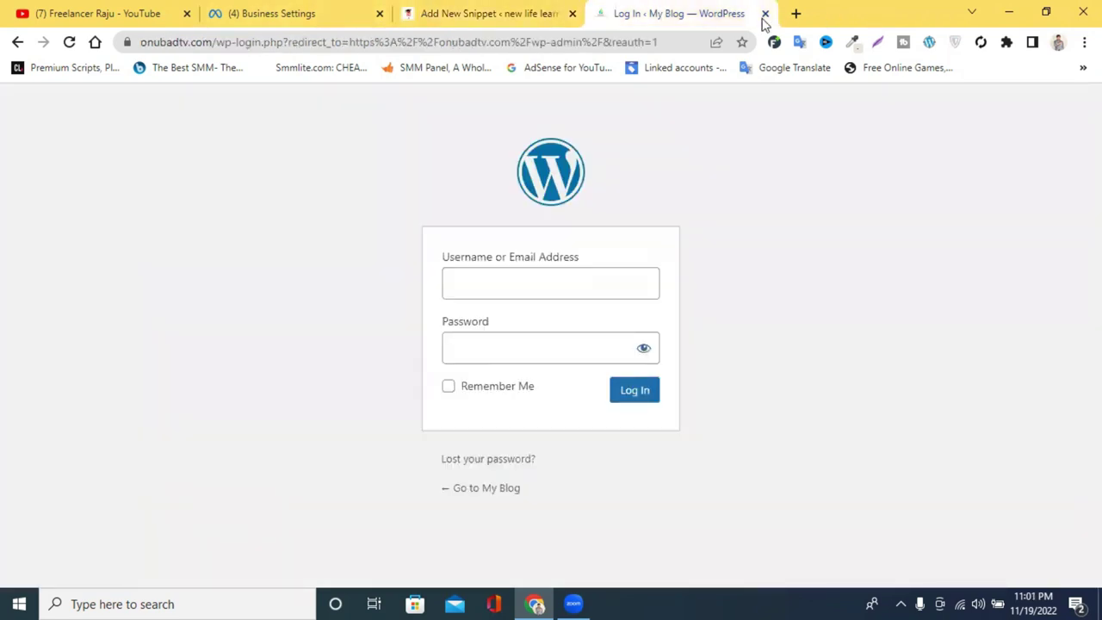
click(765, 15)
click(290, 10)
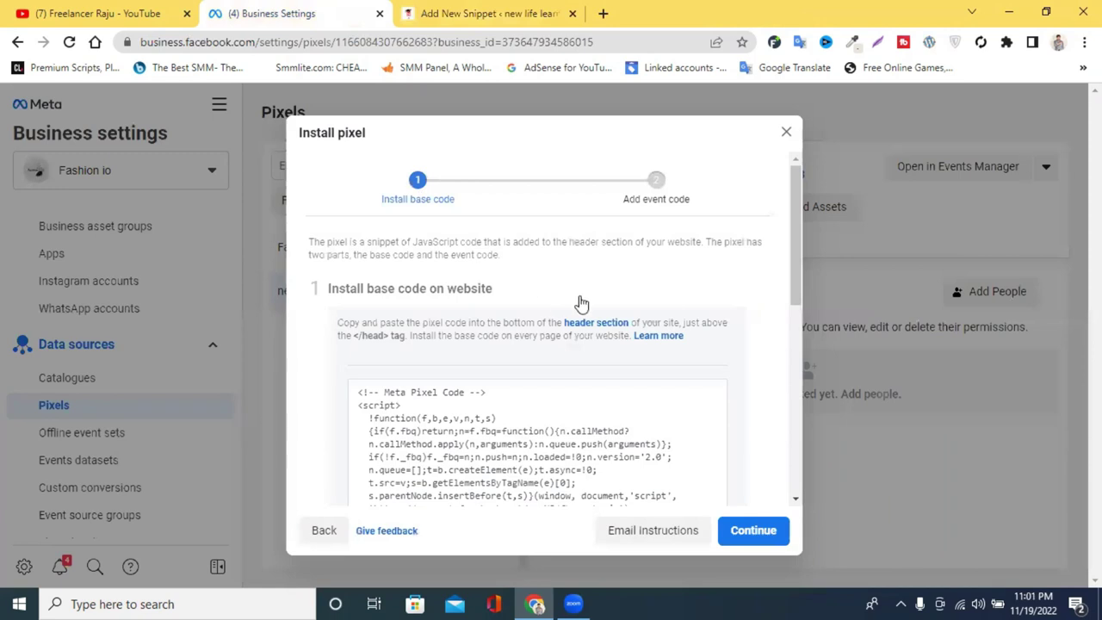
scroll(580, 302, down, 2)
click(626, 352)
click(541, 344)
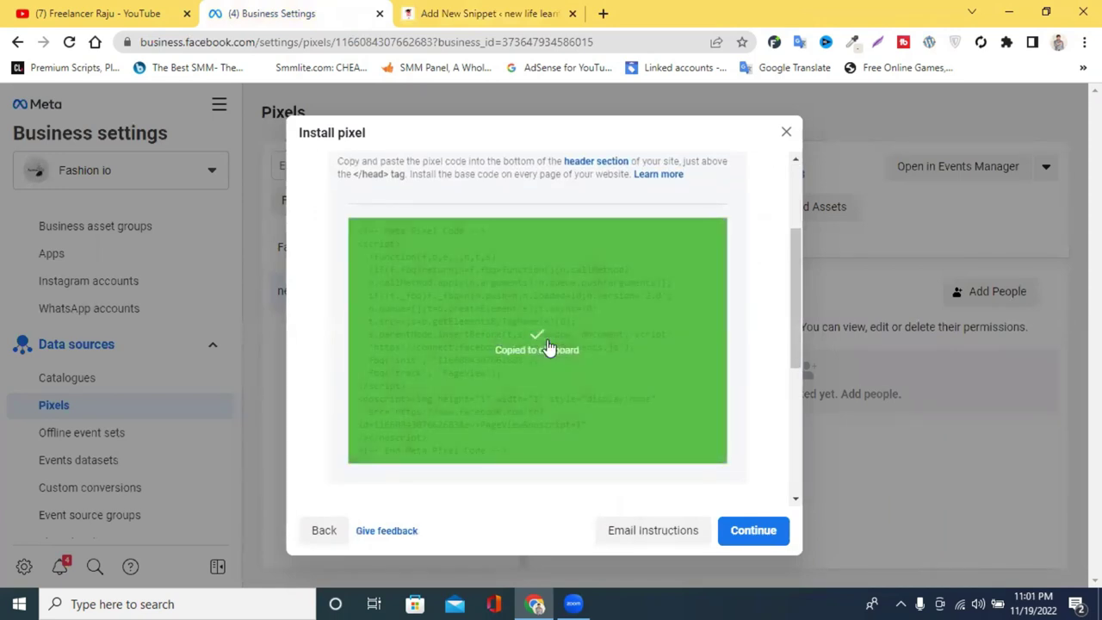
Paste the Meta pixel base code into the new snippet's code area and save the snippet
click(413, 10)
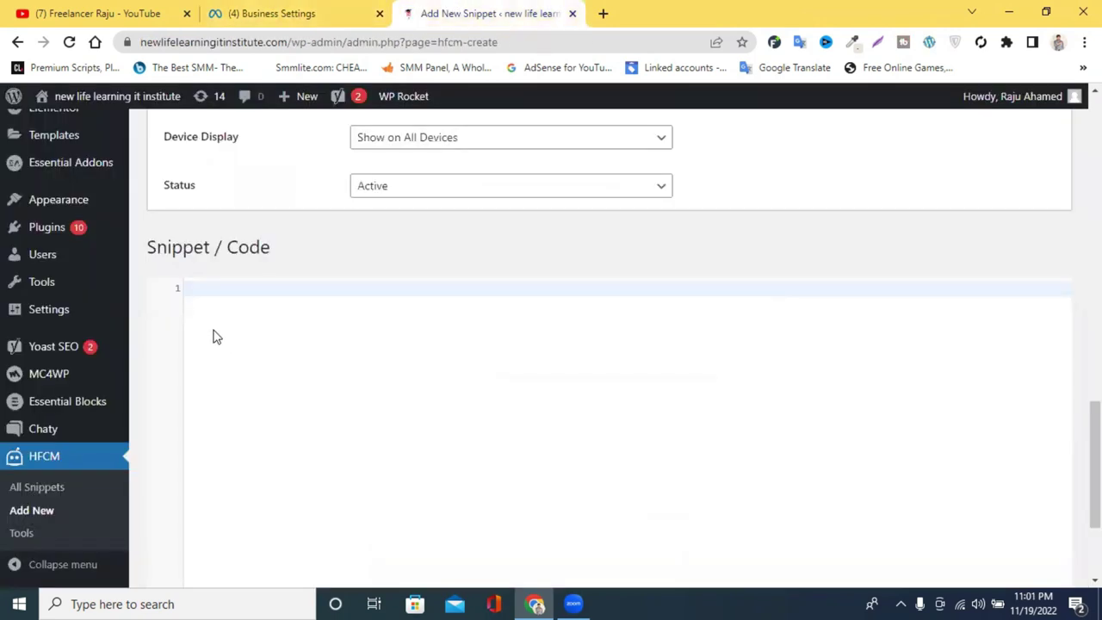
key(ctrl+v)
scroll(482, 405, down, 2)
click(167, 524)
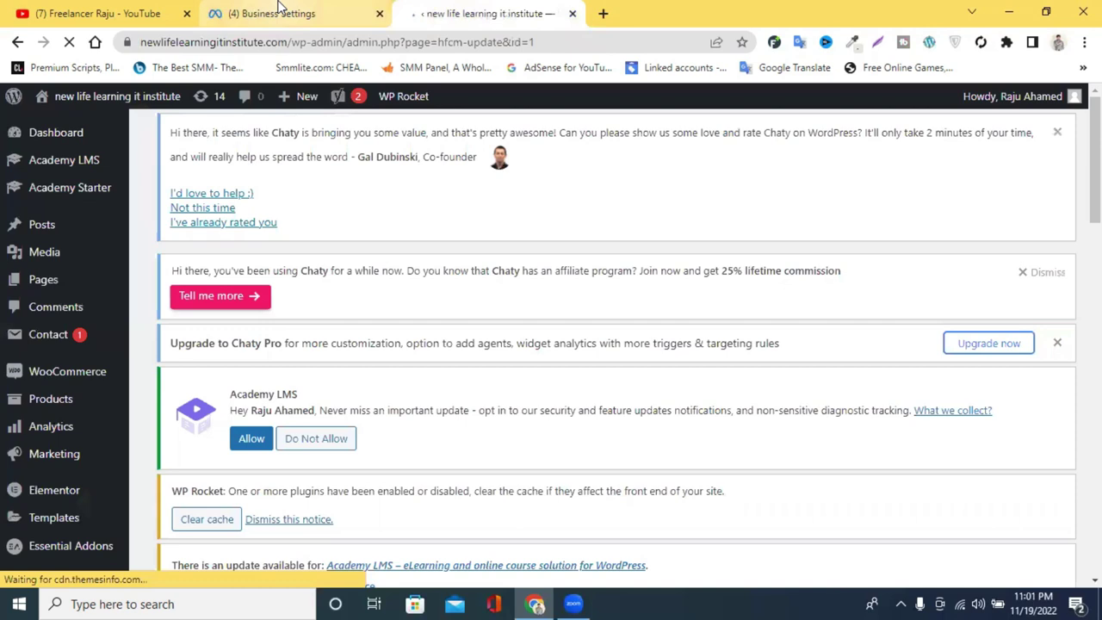
scroll(468, 332, down, 15)
scroll(366, 325, down, 4)
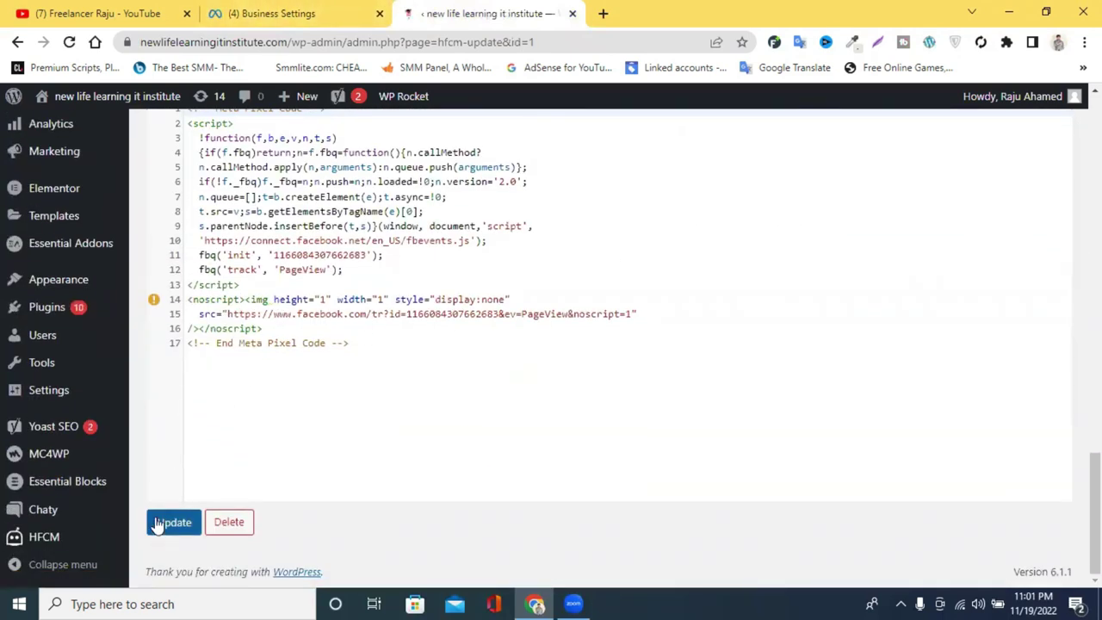
Turn on automatic advanced matching for the pixel in the Install pixel dialog of Meta Business settings
click(284, 13)
click(639, 365)
scroll(517, 370, down, 2)
scroll(517, 371, down, 1)
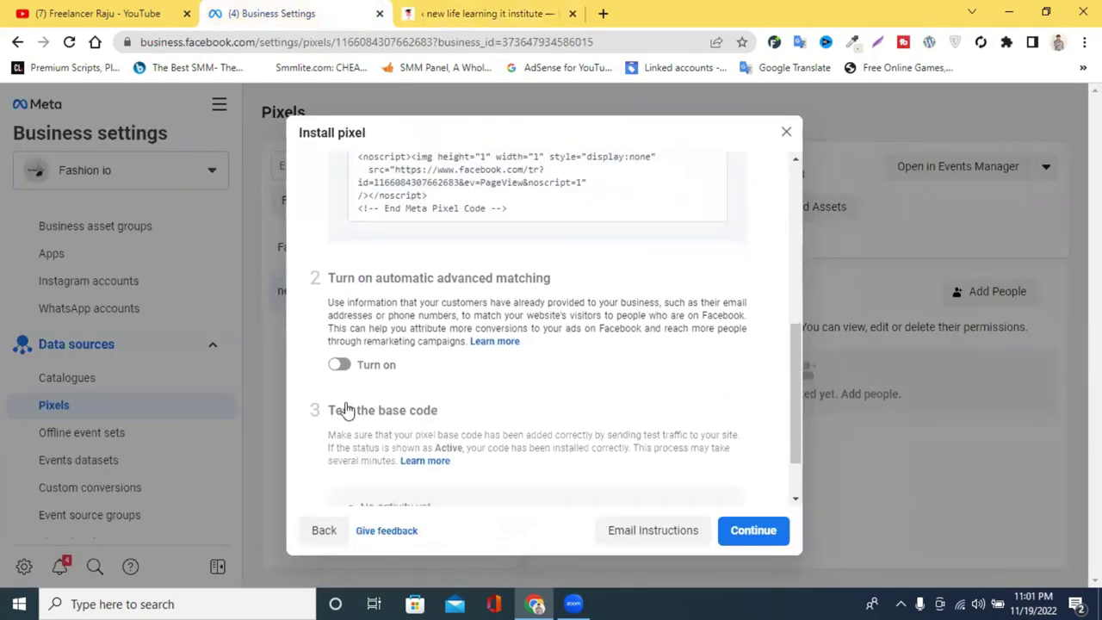
click(340, 365)
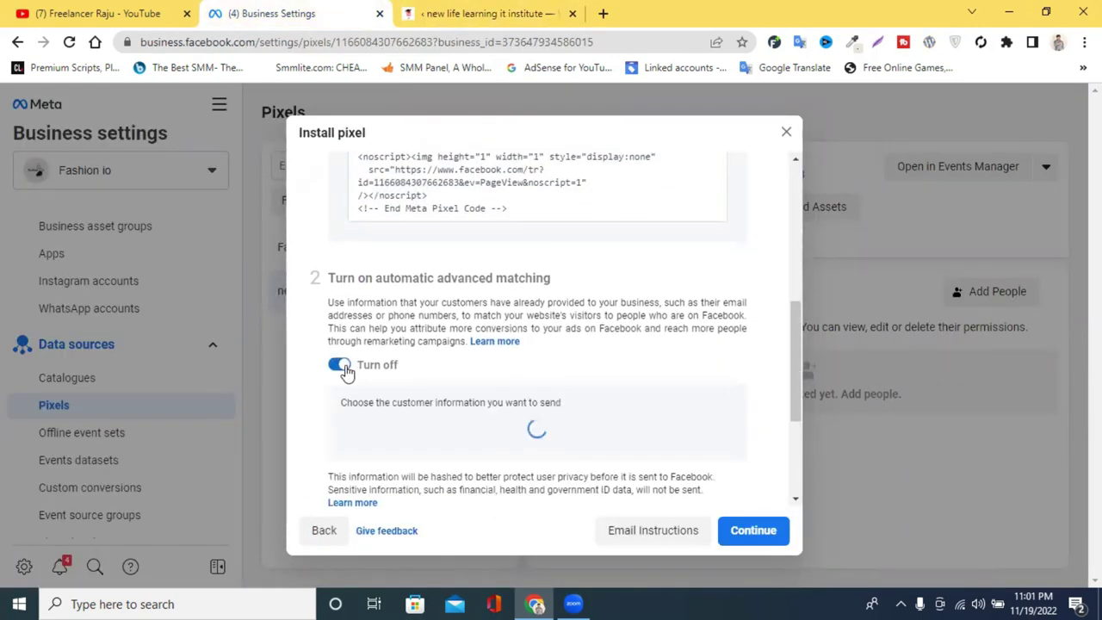
scroll(591, 388, down, 3)
scroll(518, 348, down, 1)
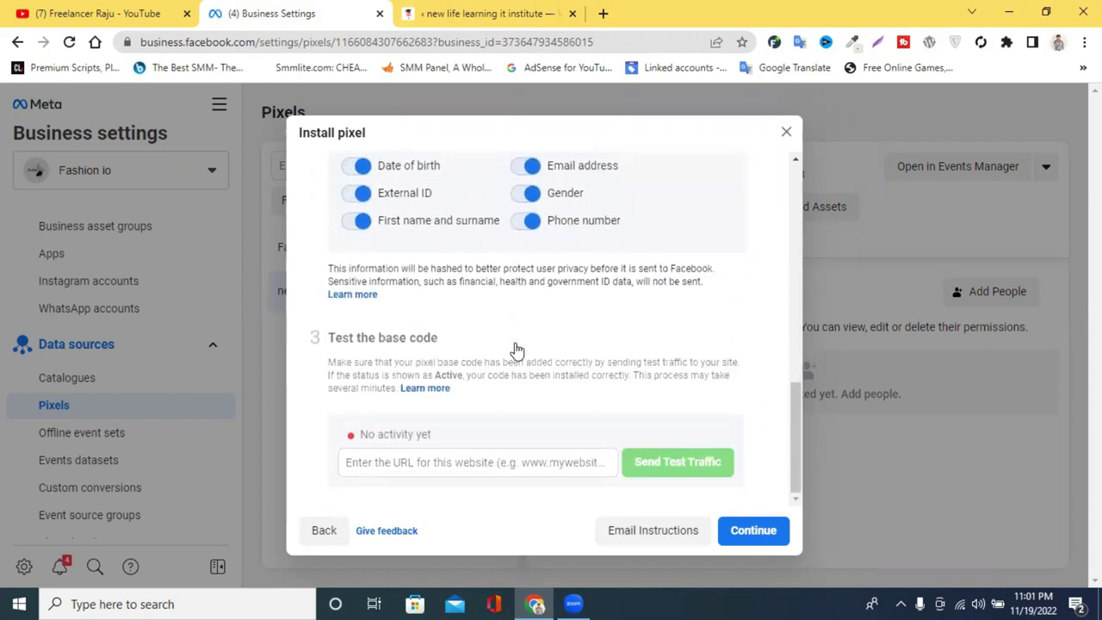
Open the WordPress site's front page in a new tab and copy its address for the pixel's base code test
click(435, 462)
click(482, 13)
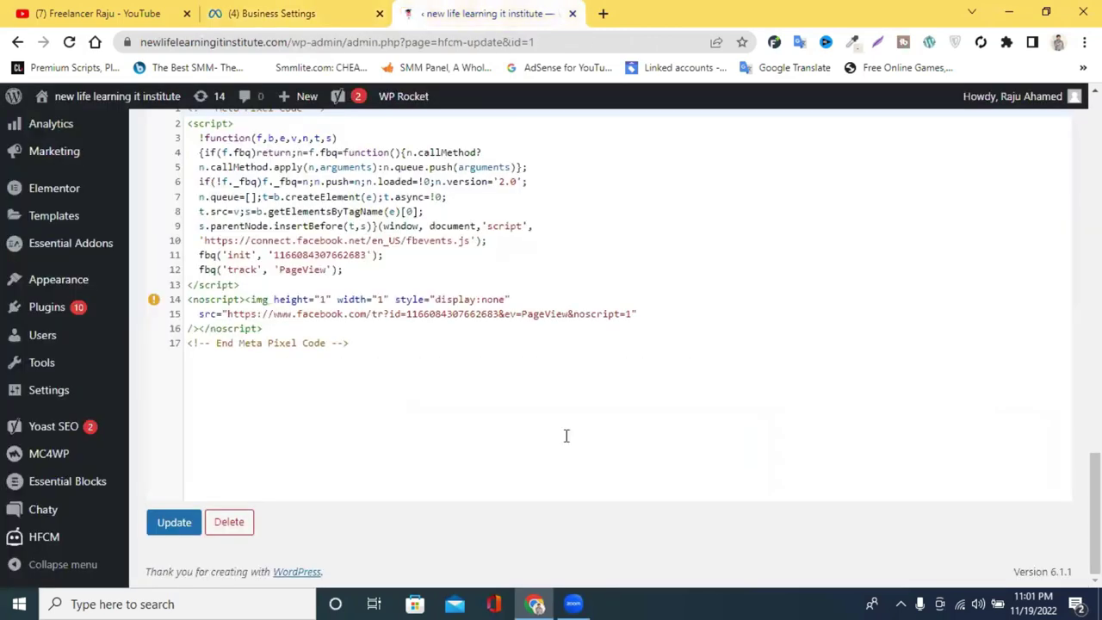
scroll(37, 166, up, 5)
mouse_move(86, 96)
right_click(57, 126)
click(112, 137)
click(638, 12)
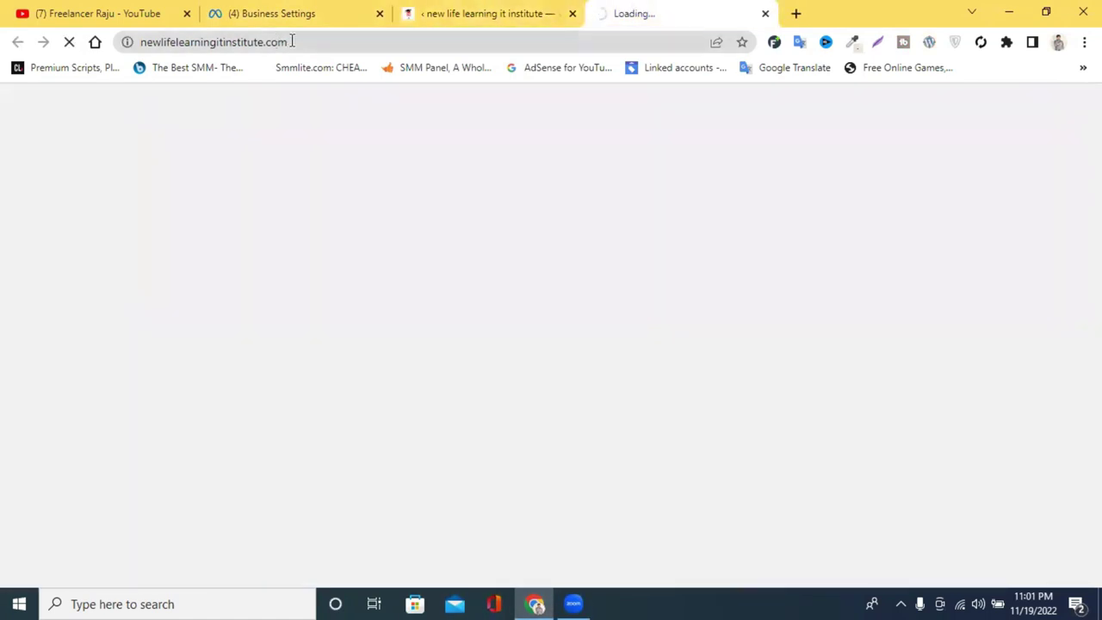
click(293, 41)
right_click(293, 42)
click(366, 129)
click(438, 13)
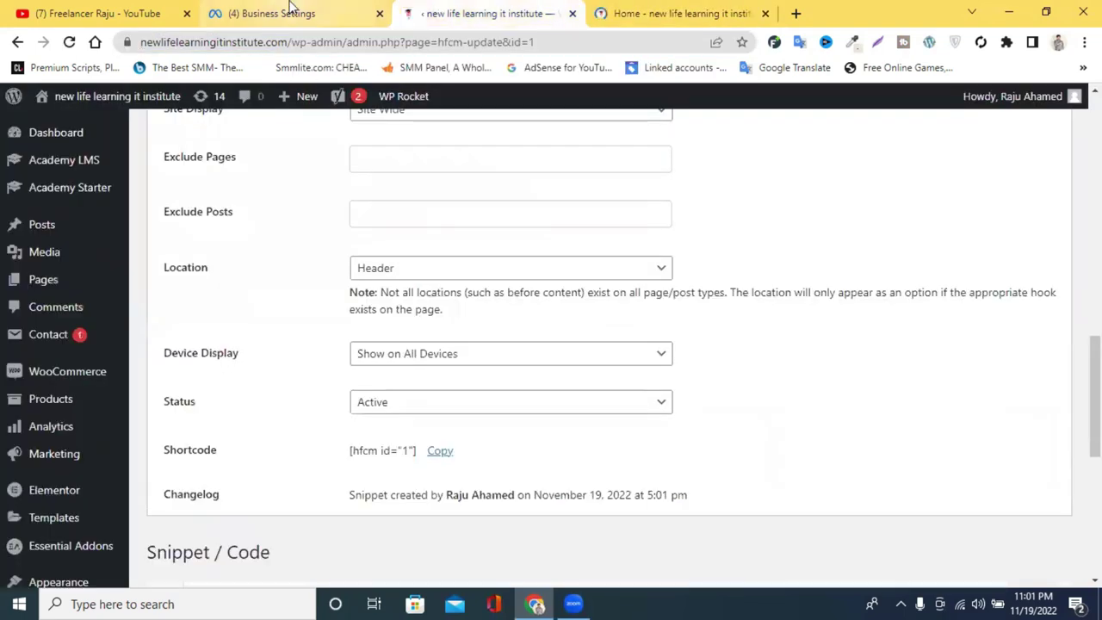
Send test traffic to the copied newlifelearningitinstitute.com address from the base code test in Meta's Install pixel dialog
click(278, 13)
click(382, 462)
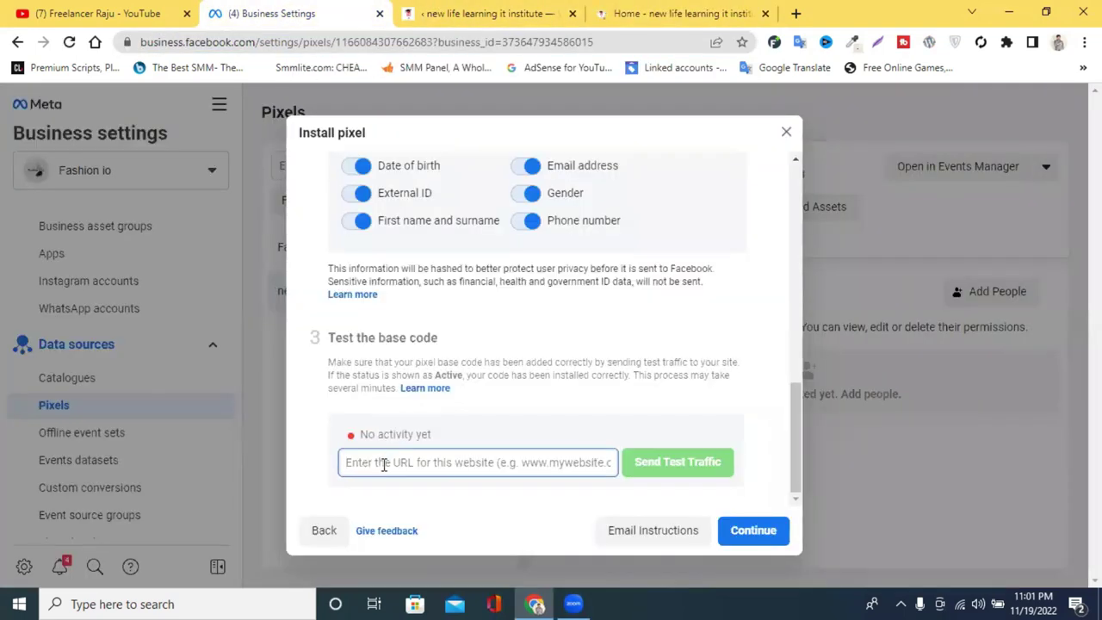
key(ctrl+v)
click(645, 462)
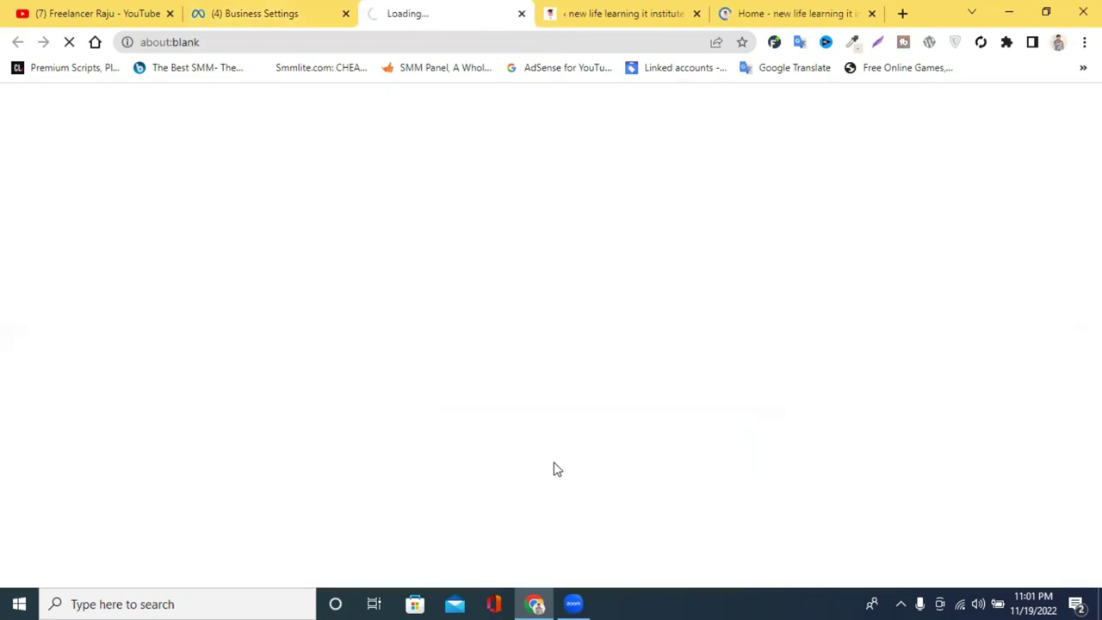
Check the base code's activity status in the Install pixel dialog and close the page opened by the test traffic
click(270, 10)
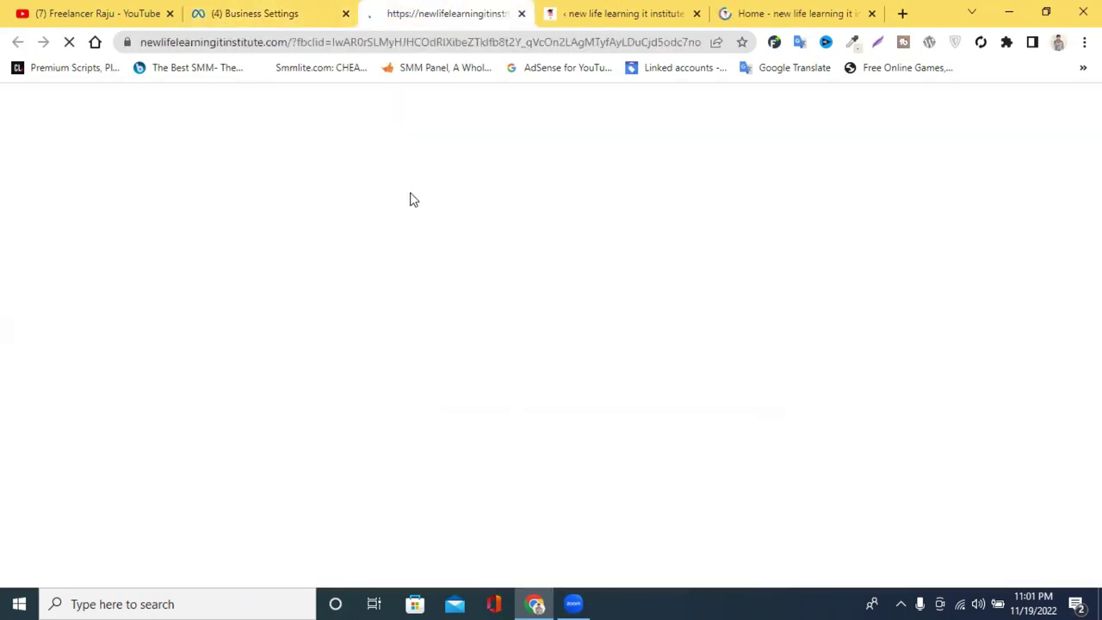
click(252, 12)
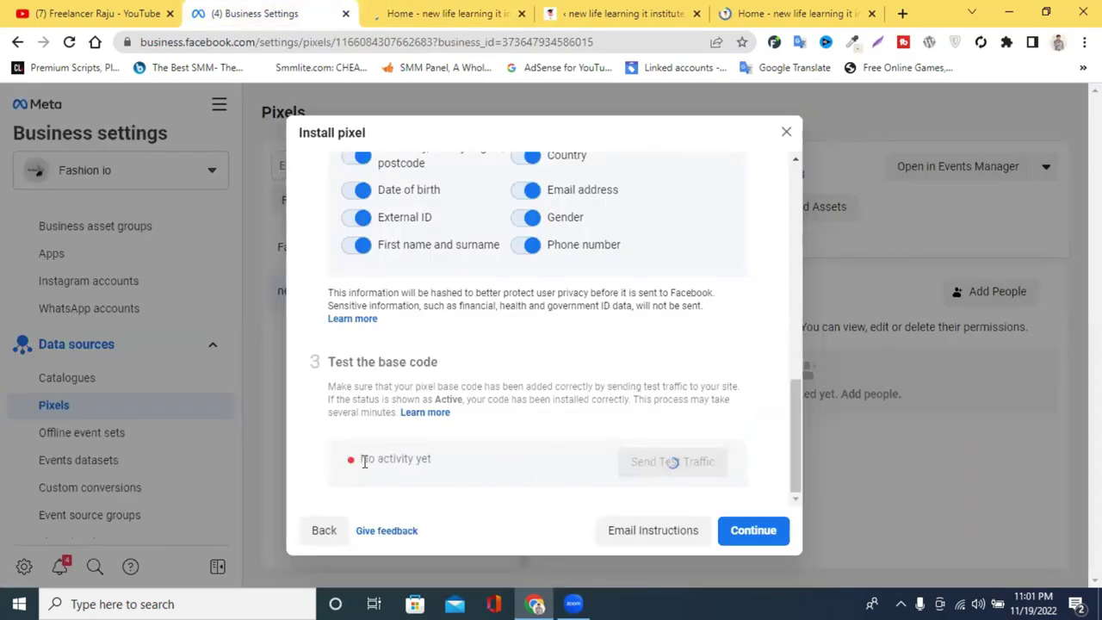
drag(360, 460, 427, 461)
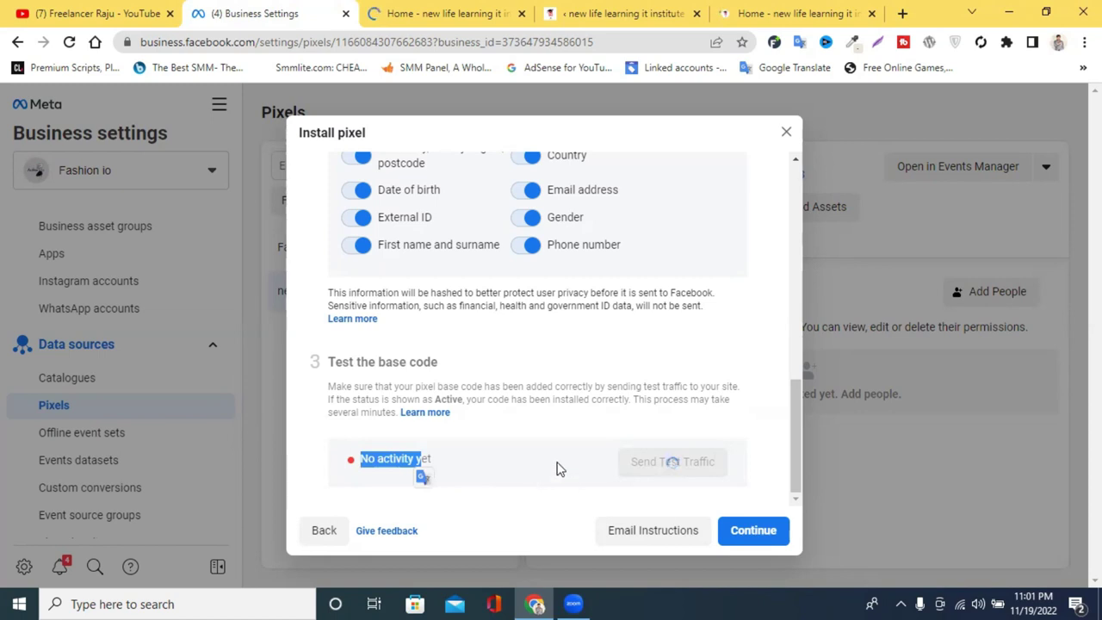
click(462, 483)
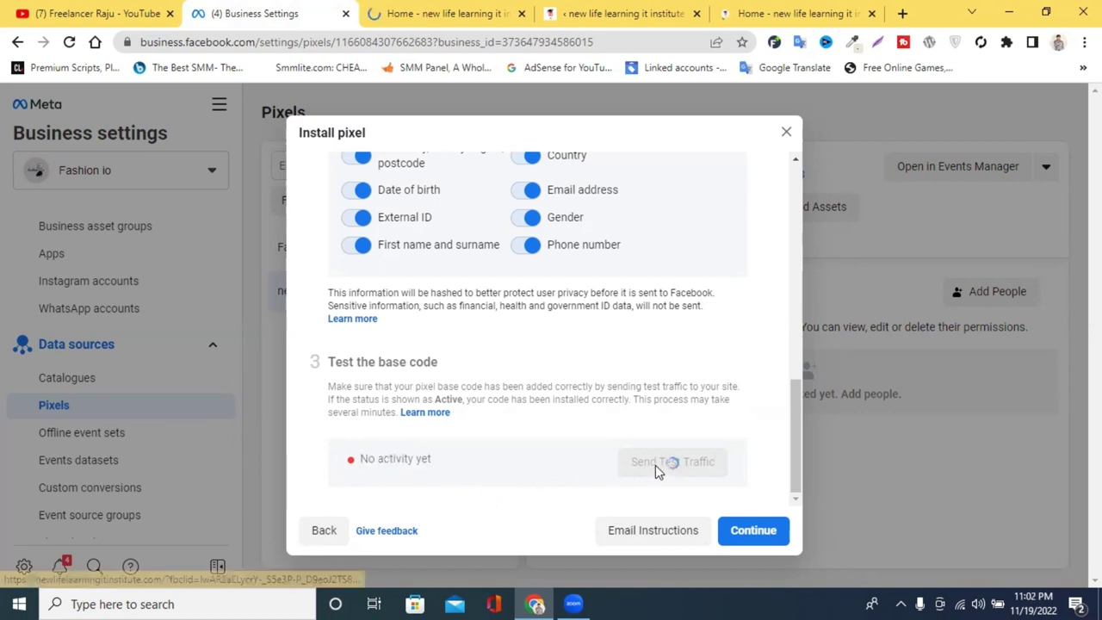
click(519, 17)
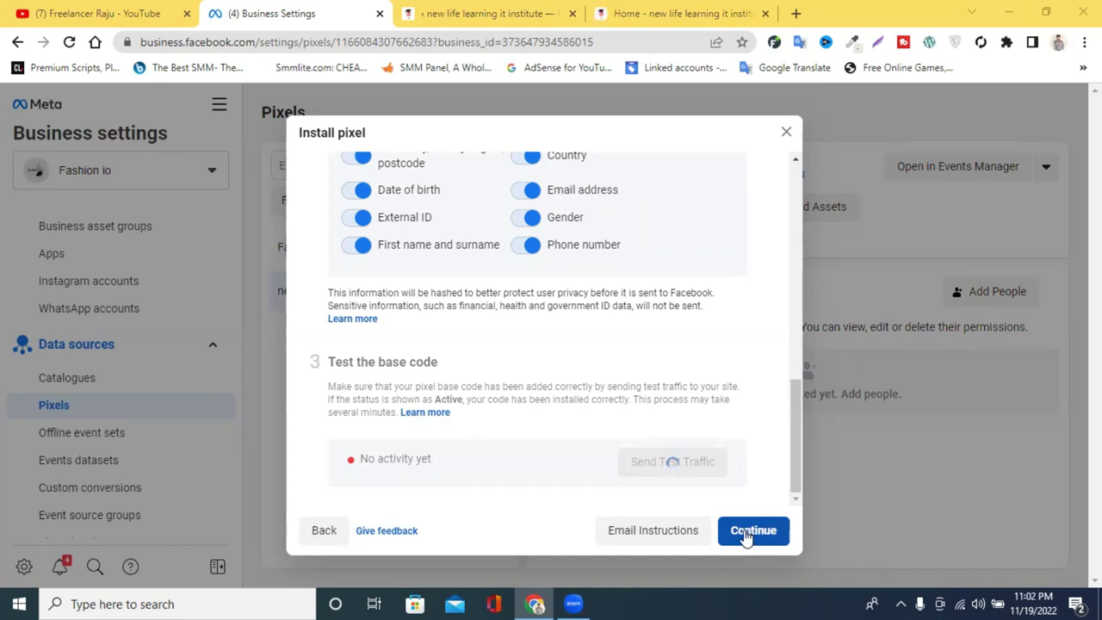
Continue from the base code installation to event setup and choose Facebook's Event Setup Tool
click(745, 532)
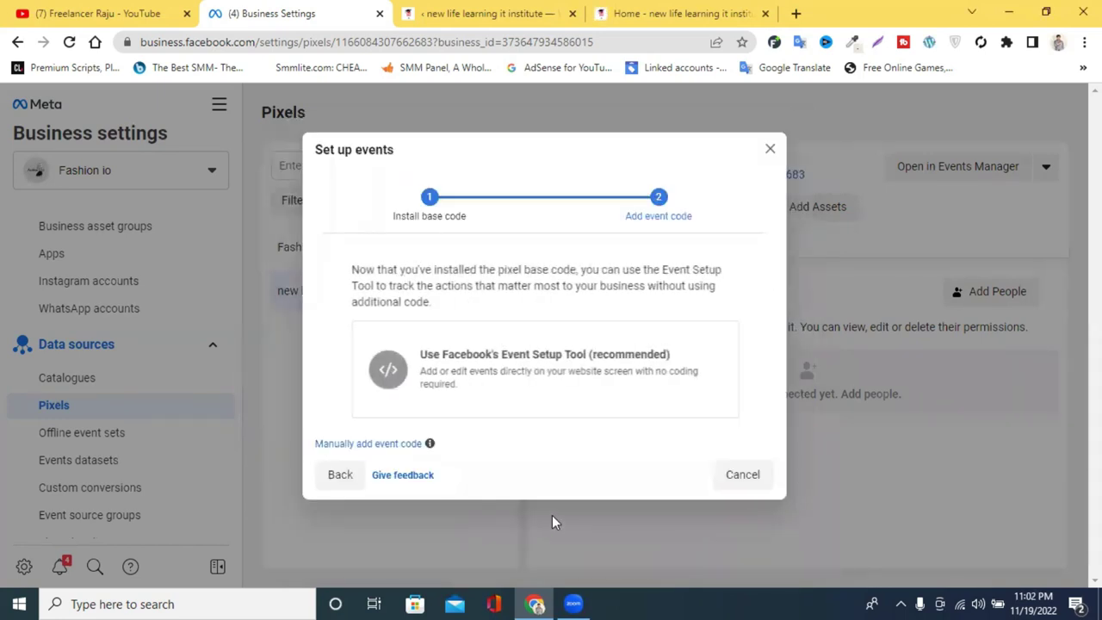
click(491, 361)
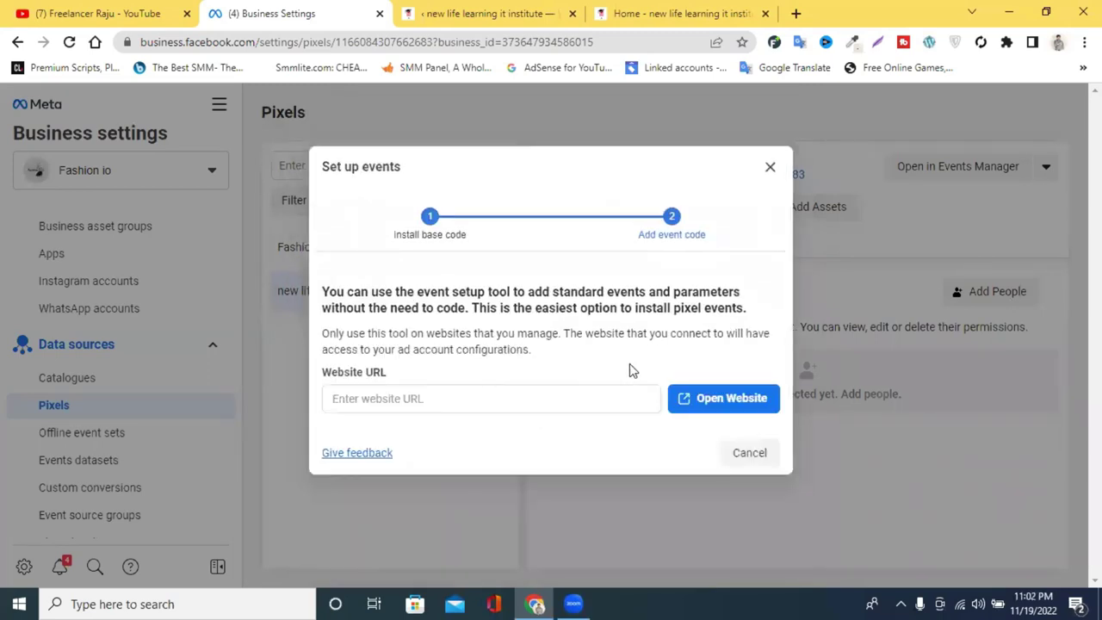
click(494, 407)
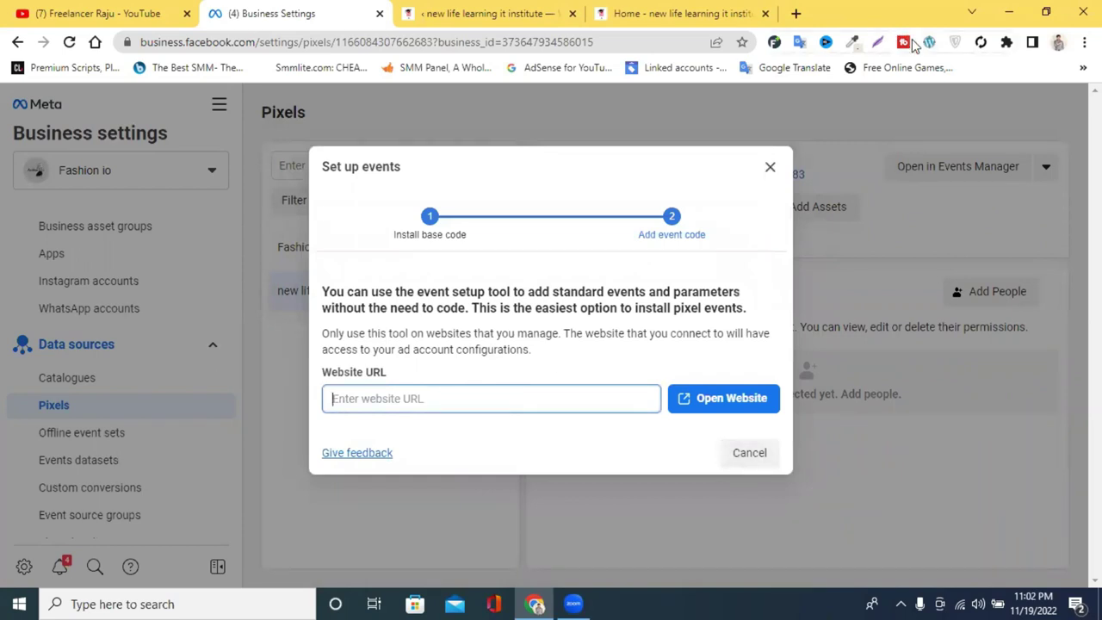
Copy the address newlifelearningitinstitute.com from the site's front page, enter it as the website URL for event setup and open the website
click(680, 13)
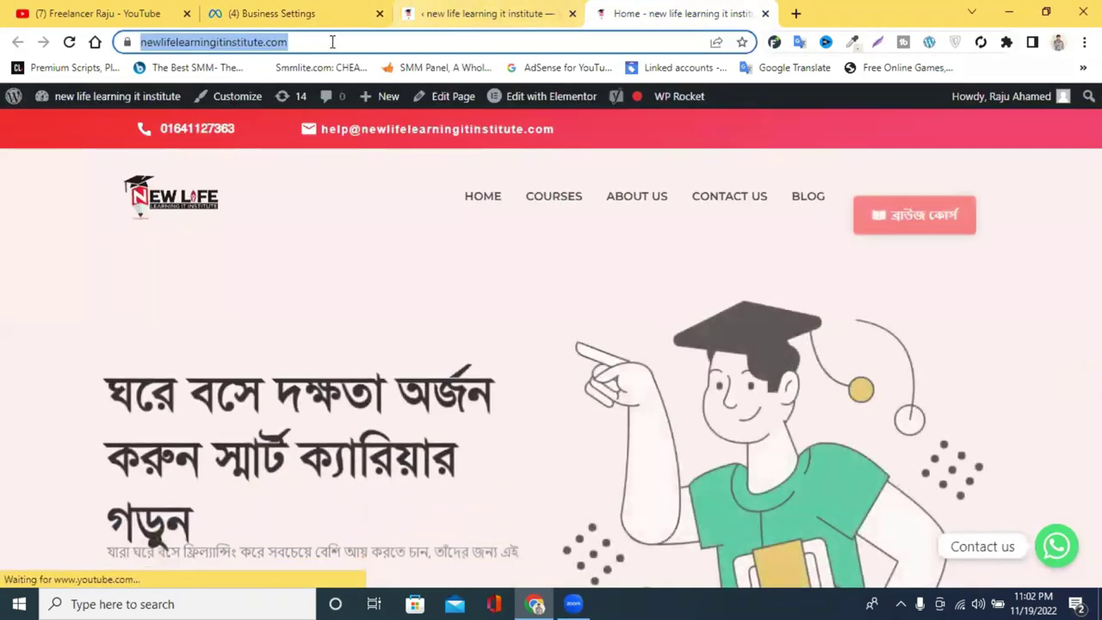
right_click(334, 41)
click(430, 140)
click(271, 13)
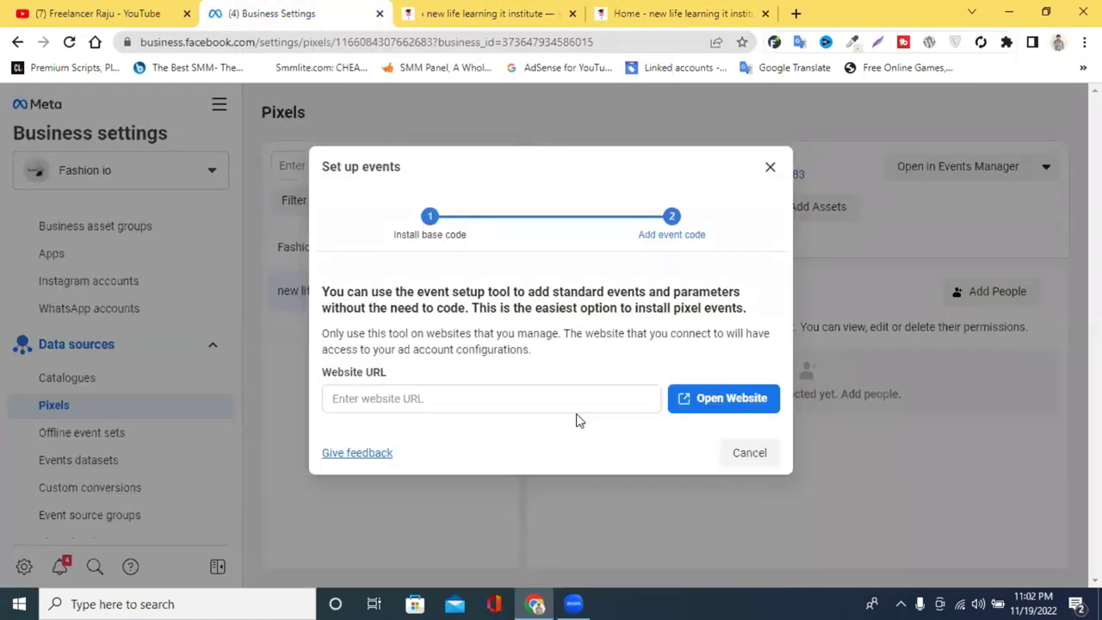
key(ctrl+v)
click(749, 409)
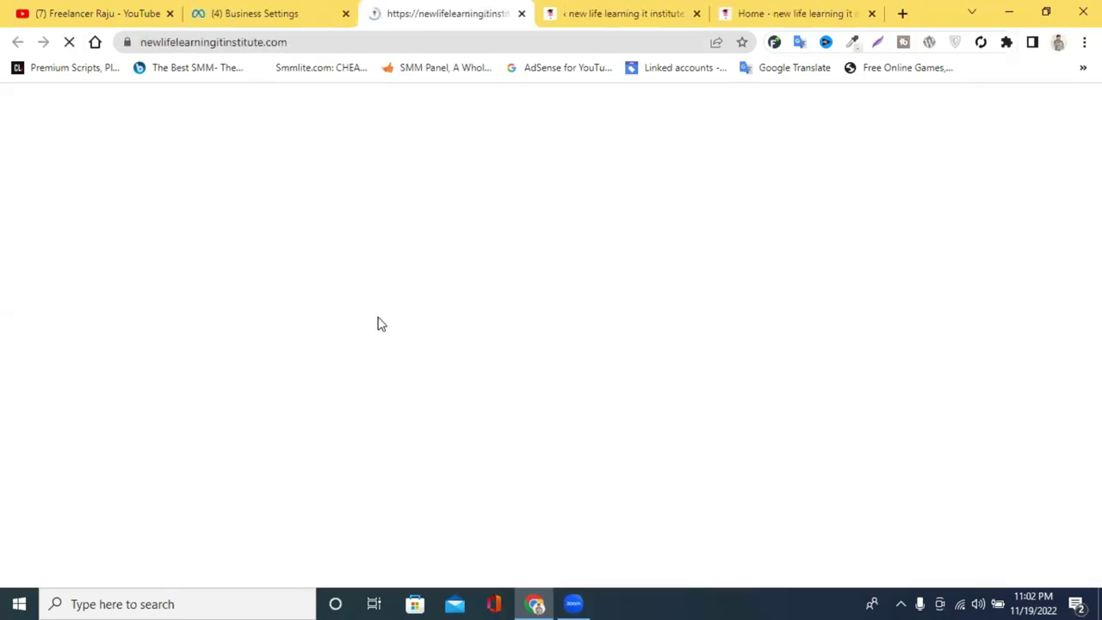
Close the Set up events dialog and review the people, partners and connected assets of the "new life learning it" pixel
click(250, 12)
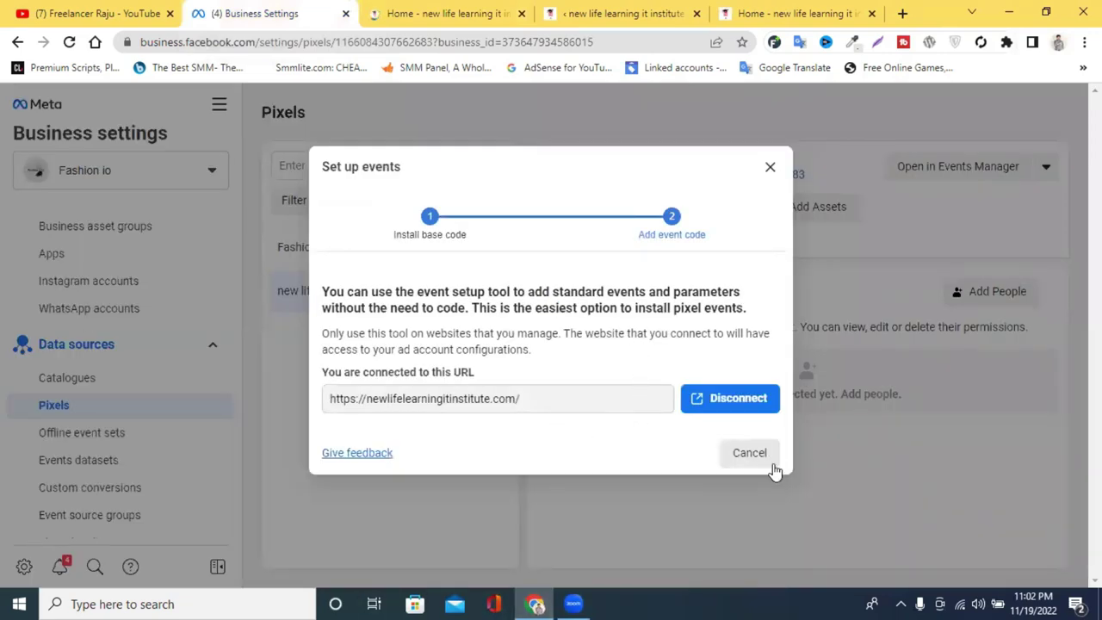
click(770, 166)
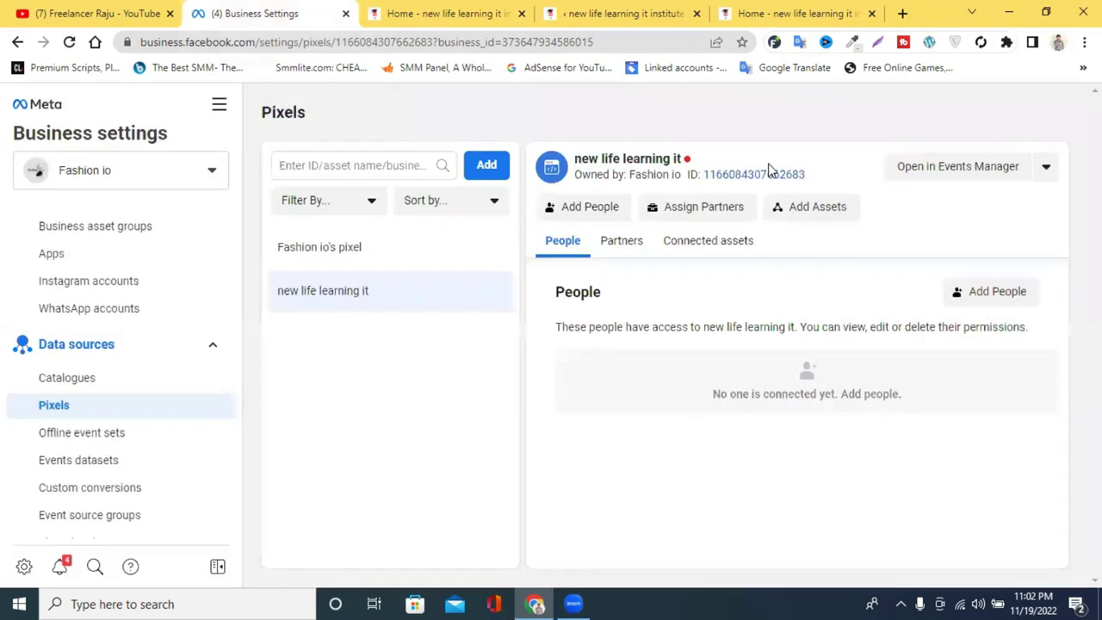
click(332, 248)
click(332, 298)
click(628, 244)
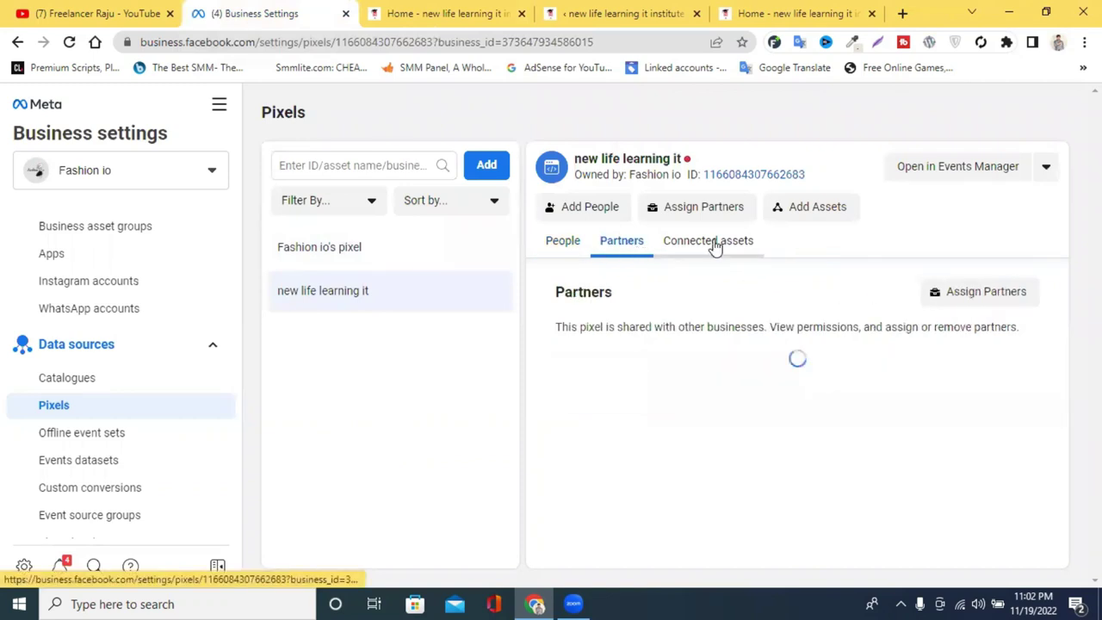
click(673, 247)
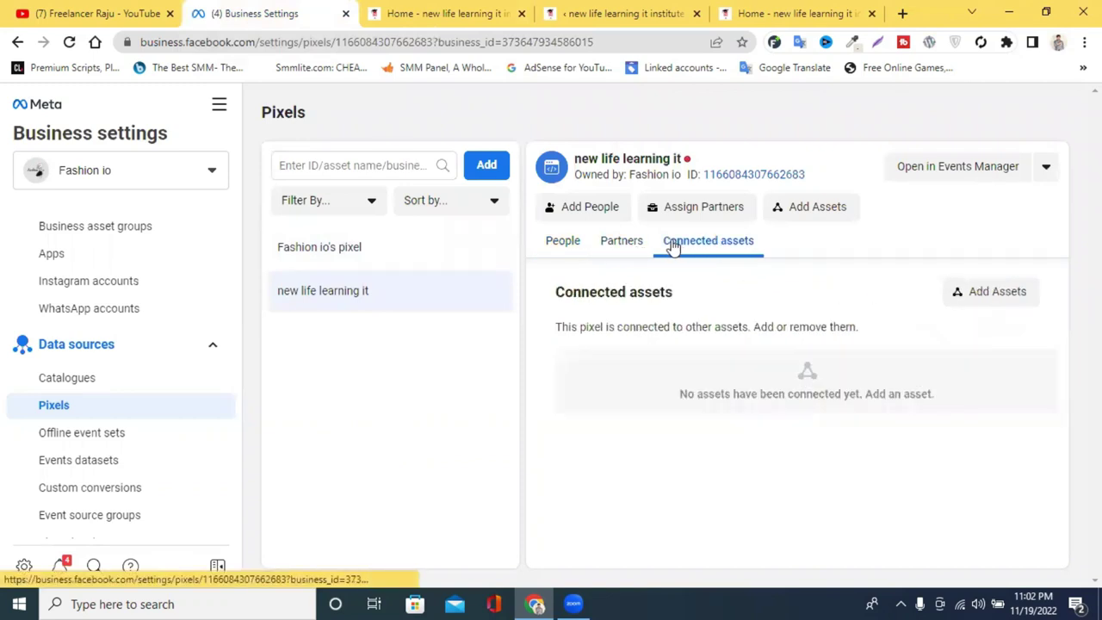
click(560, 249)
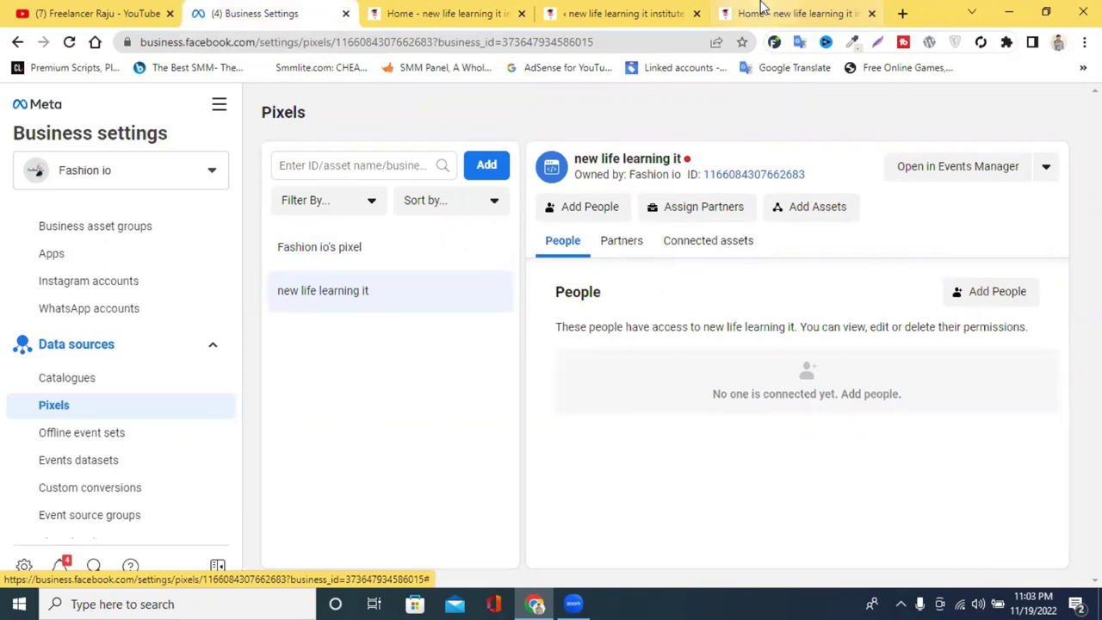
Go from Chrome's extensions page to the Chrome Web Store and close the extensions page
click(761, 10)
click(1084, 42)
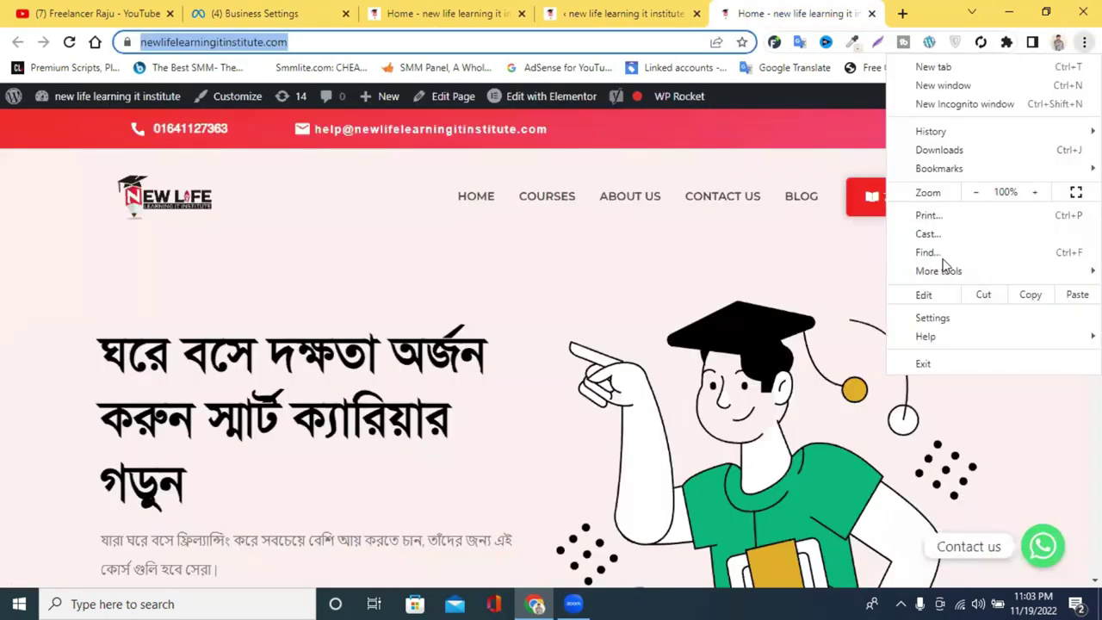
mouse_move(947, 270)
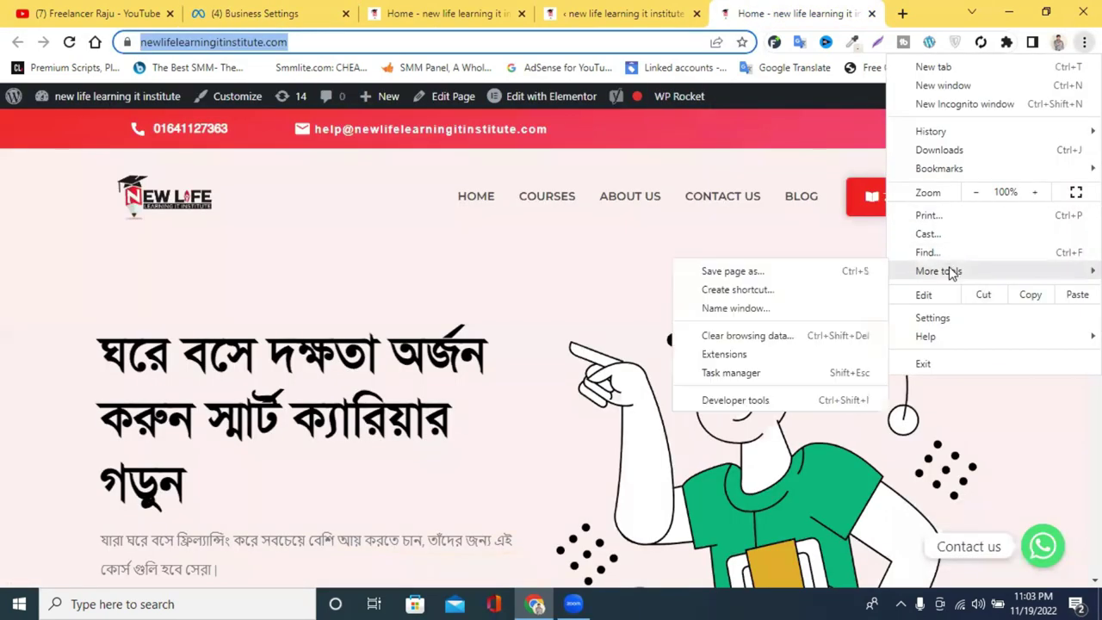
click(723, 354)
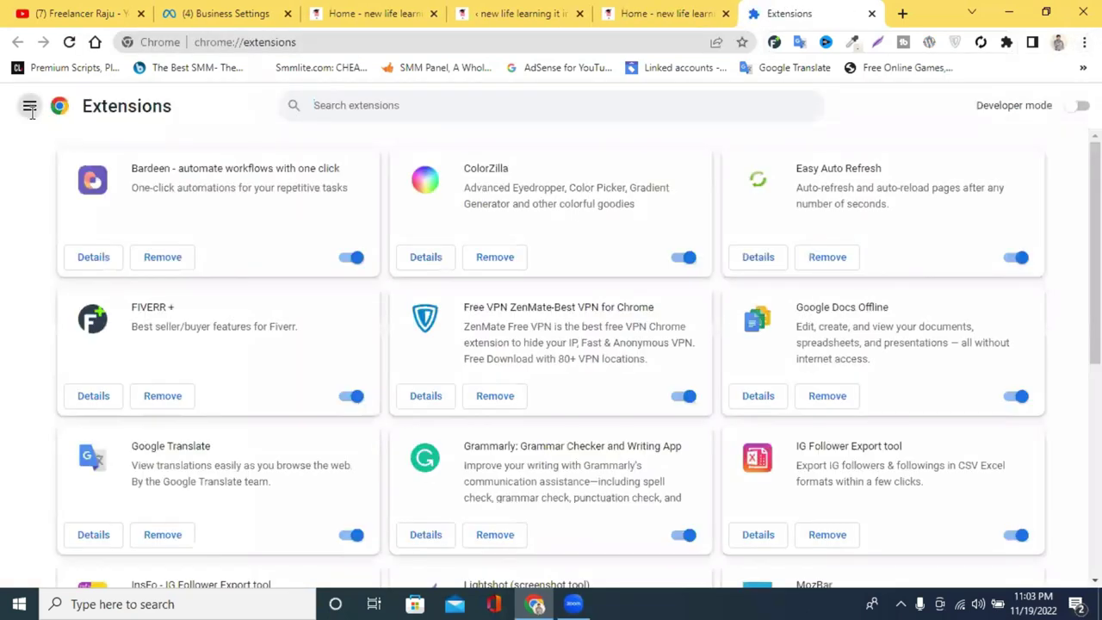
click(29, 106)
click(26, 568)
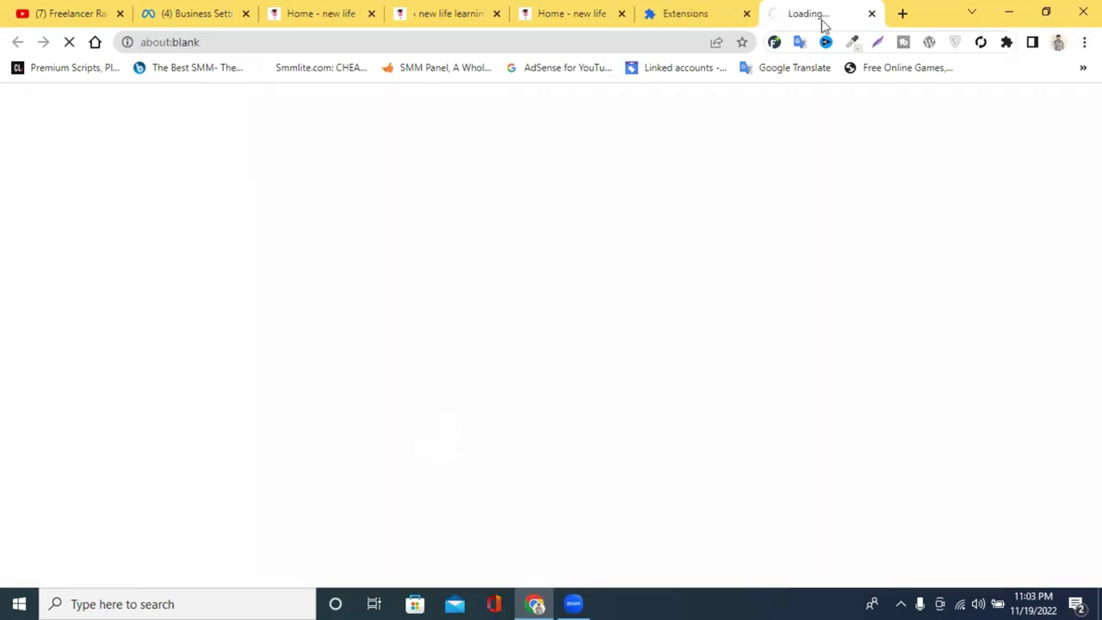
click(747, 14)
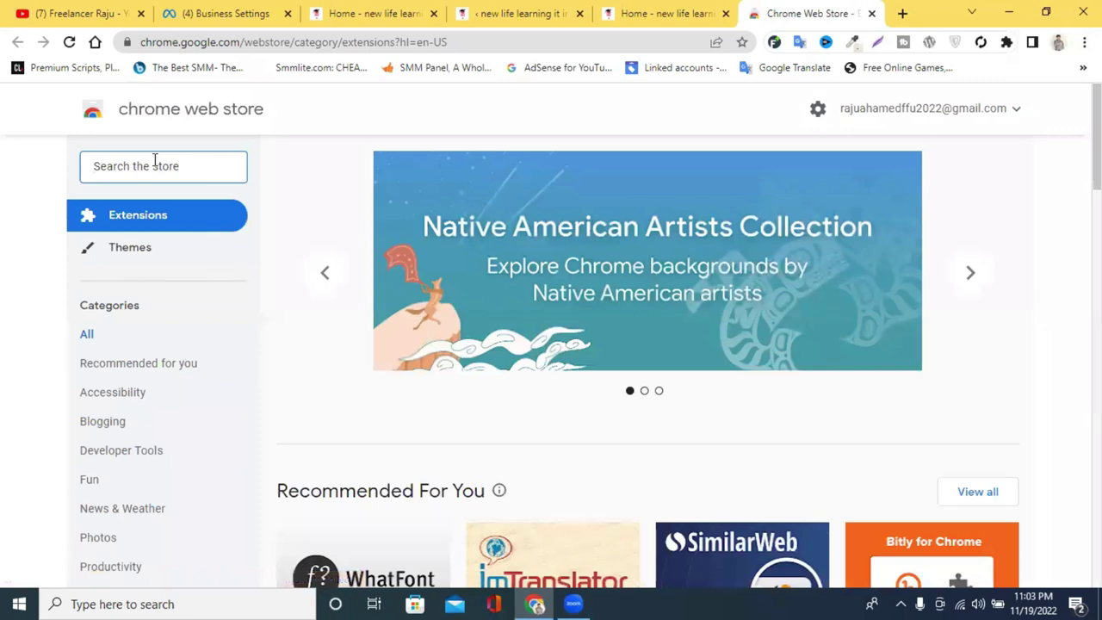
Search the Chrome Web Store for "facebook pixel helper"
text(face)
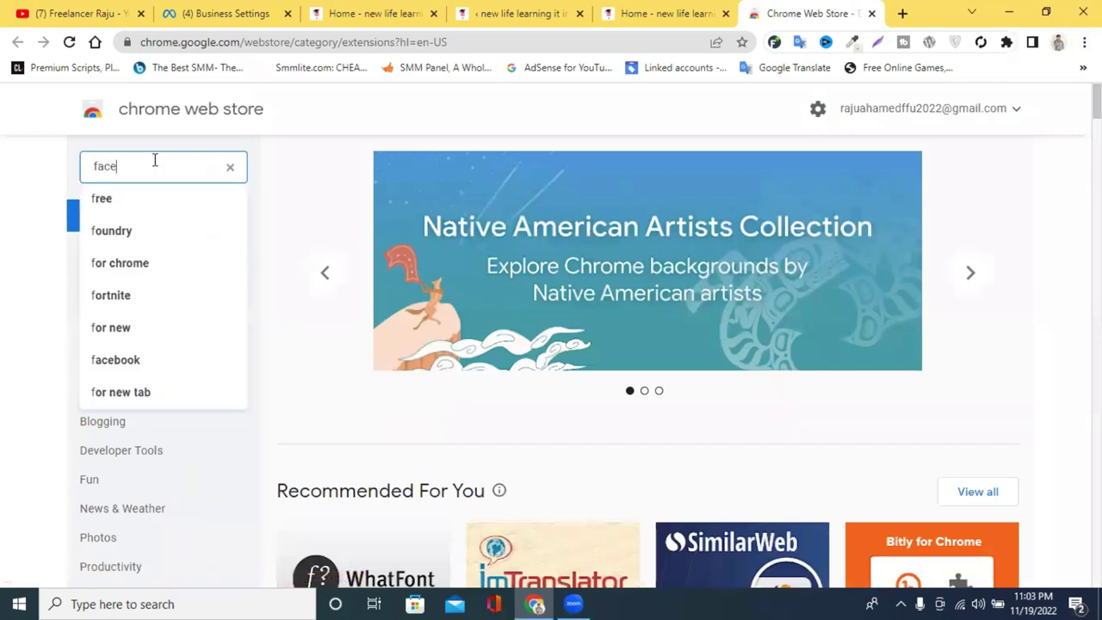
text(book )
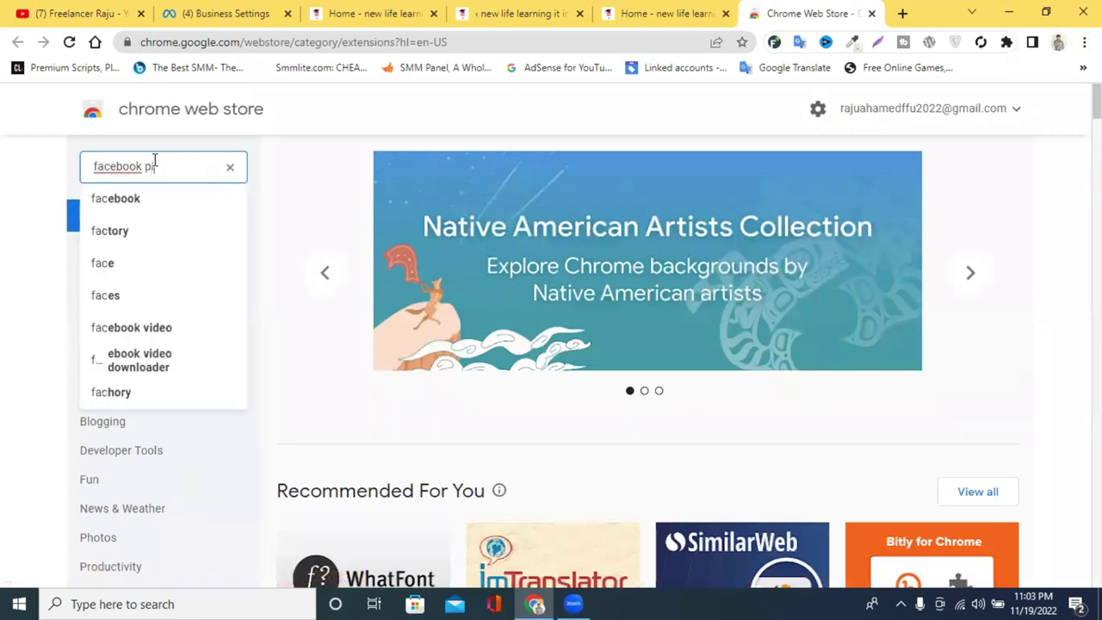
text(pixel )
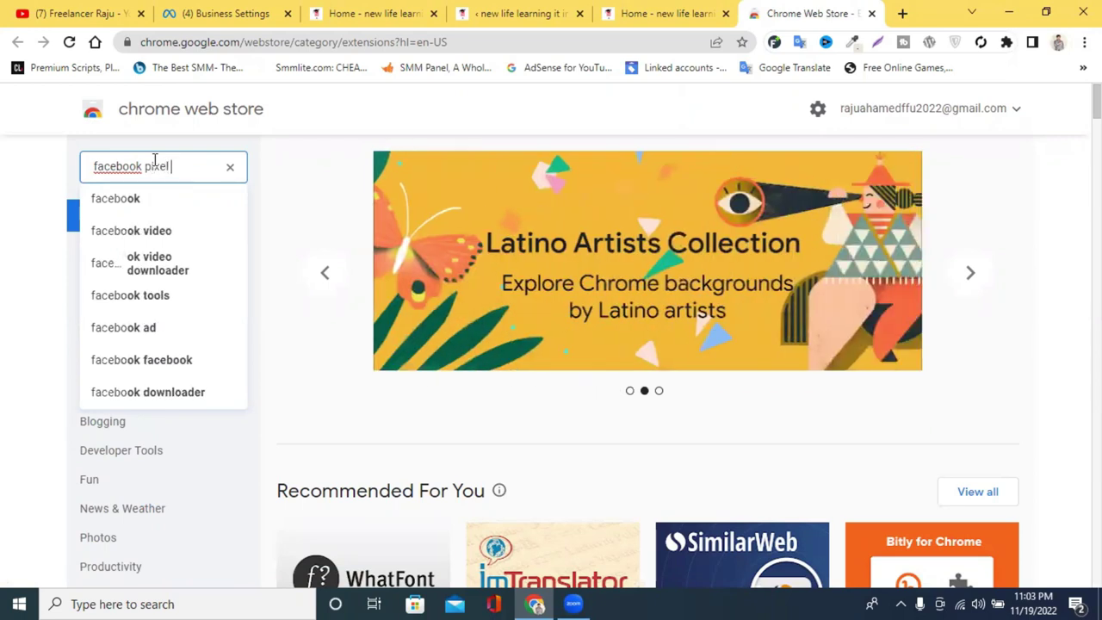
text(helper)
key(Return)
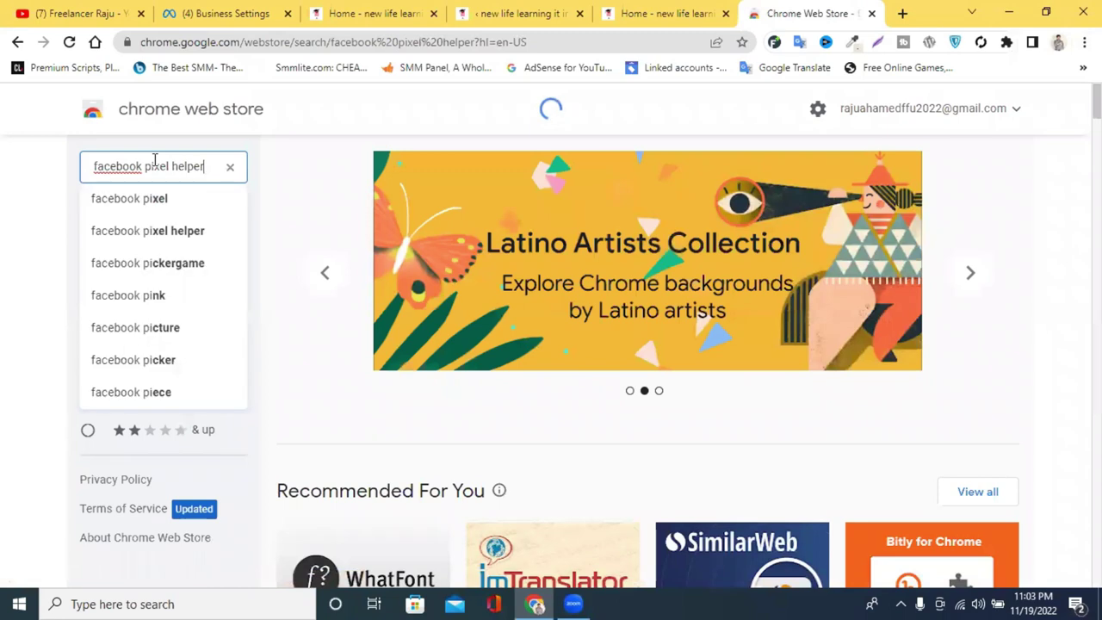
click(177, 228)
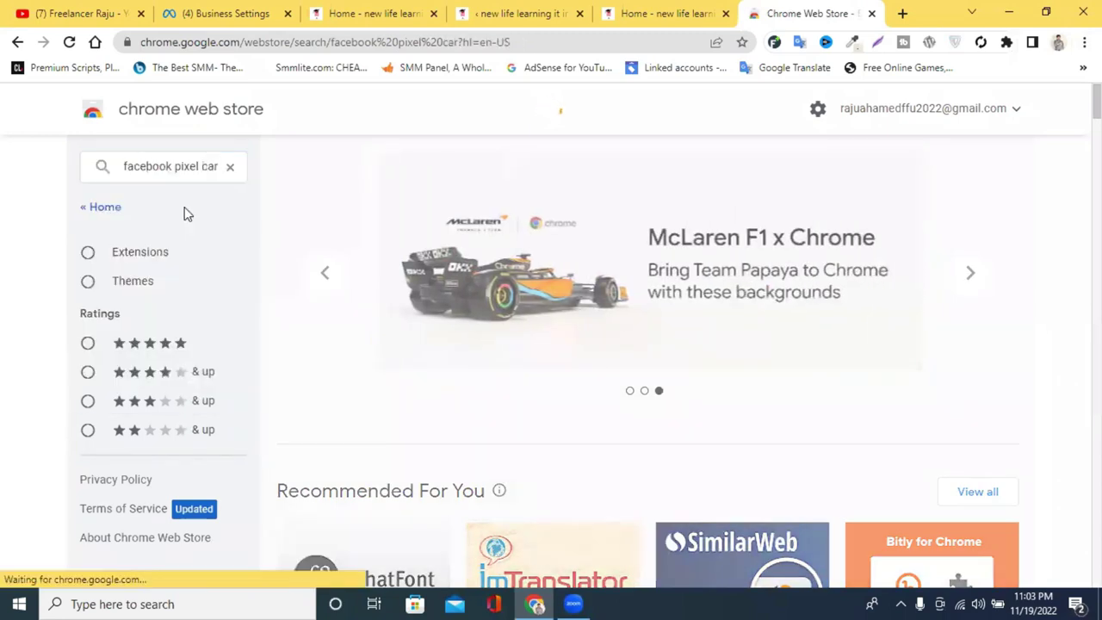
click(178, 199)
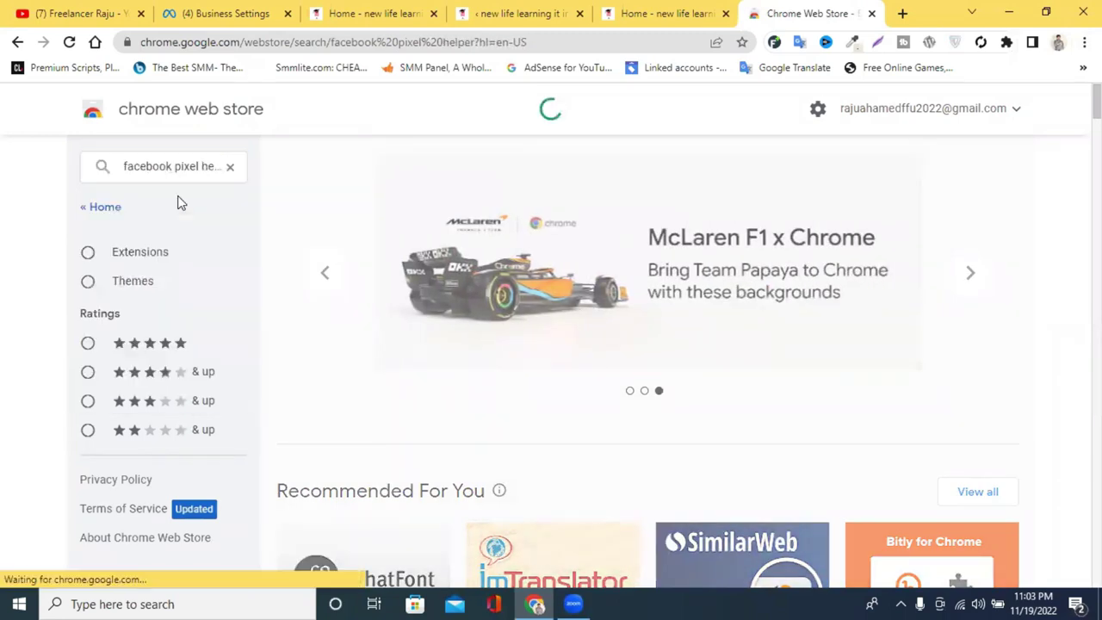
Open the Facebook Pixel Helper extension from the search results and add it to Chrome
click(551, 278)
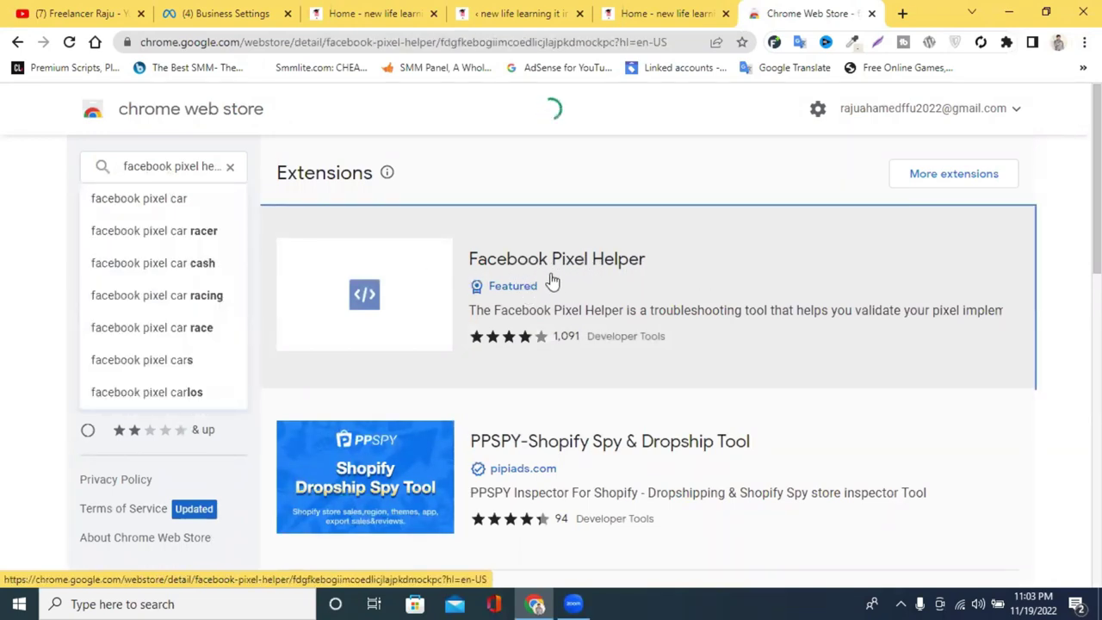
click(855, 226)
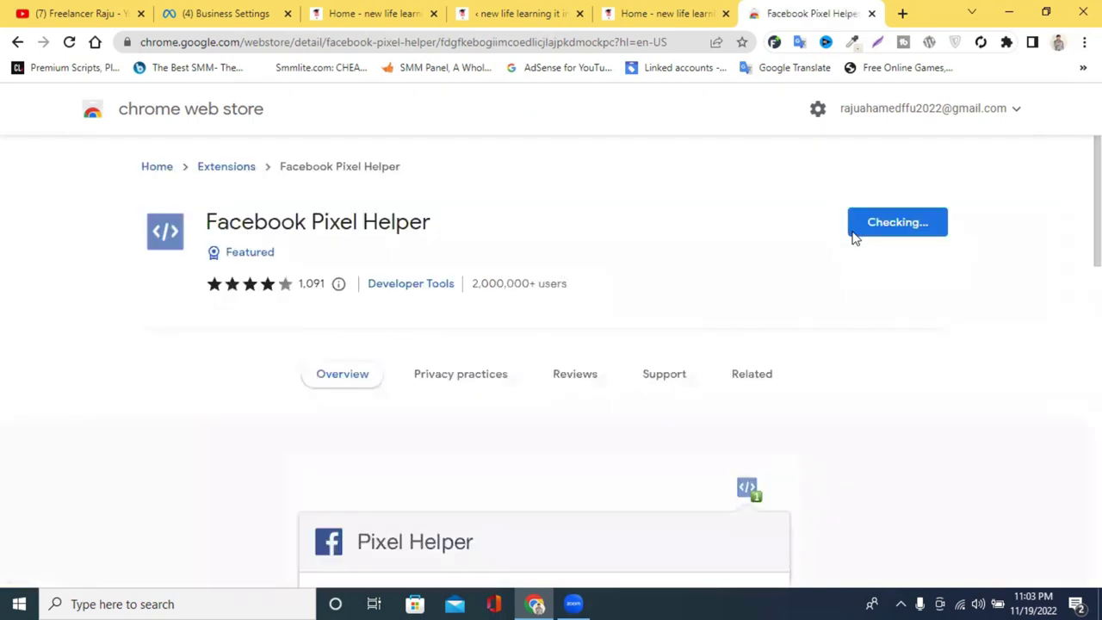
click(568, 212)
Return to the website page opened for event setup and go through the introduction to start the Facebook event setup tool
click(647, 17)
click(540, 8)
click(423, 9)
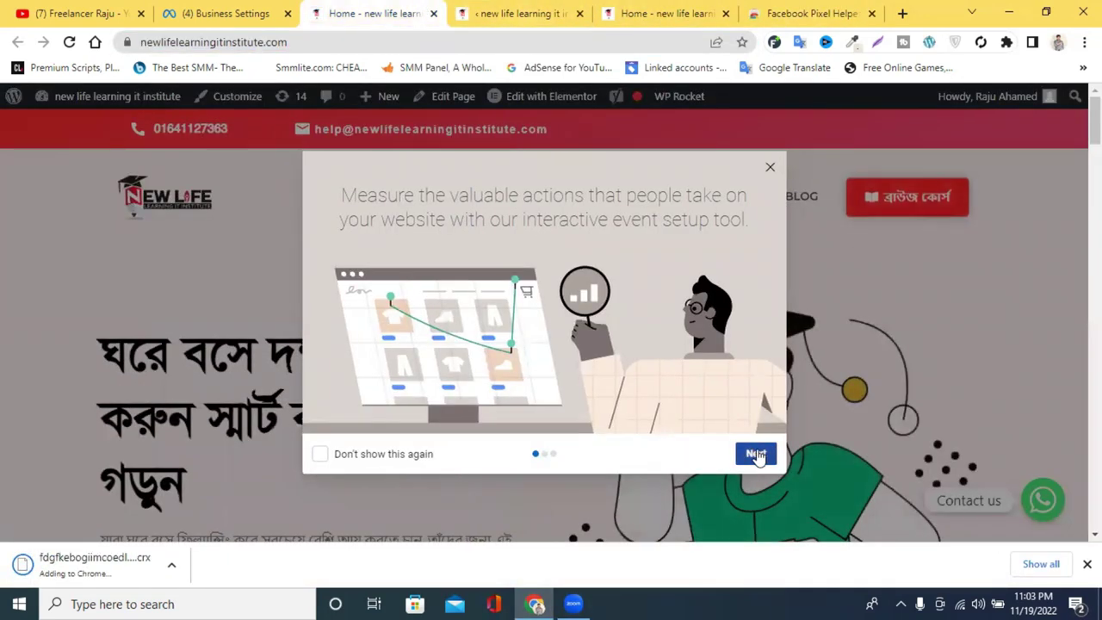
click(756, 456)
click(757, 455)
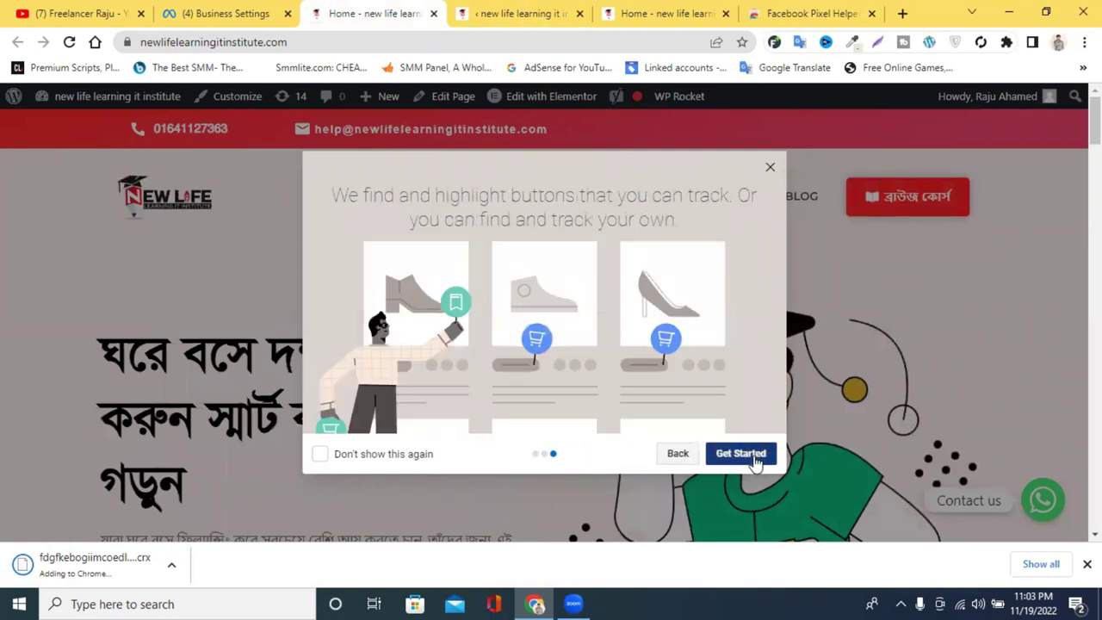
click(755, 456)
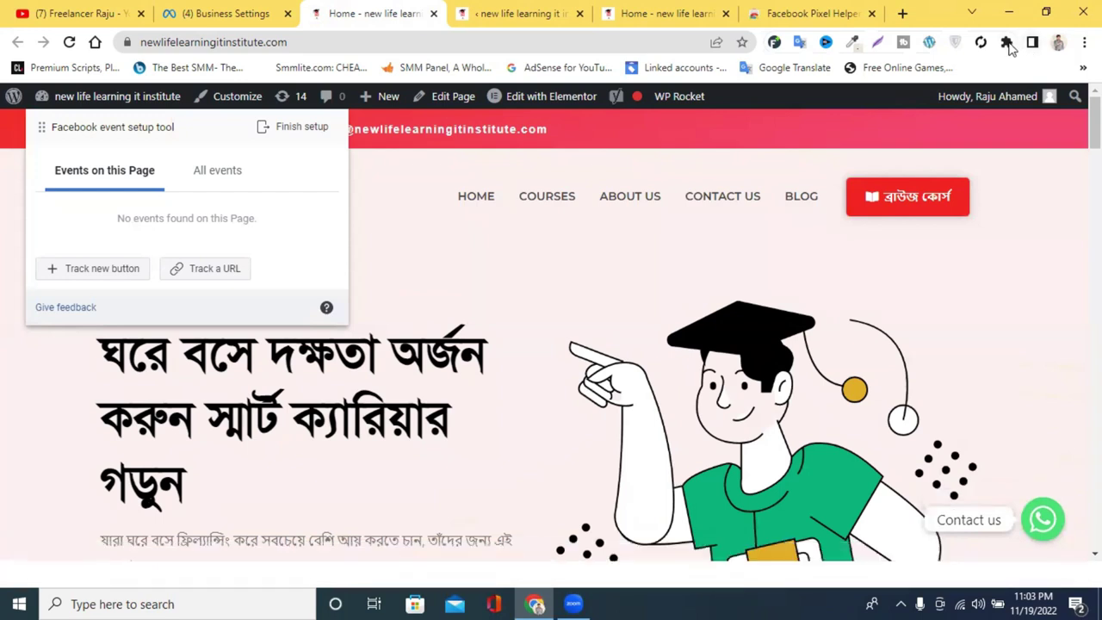
click(1007, 41)
scroll(947, 129, down, 2)
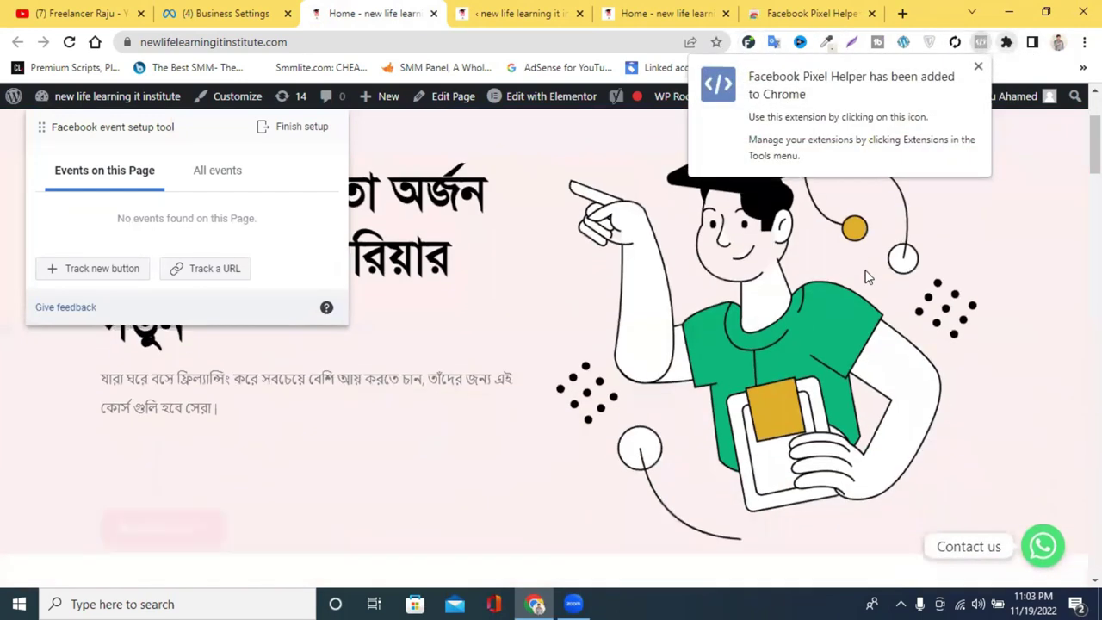
Finish the Facebook event setup session on the website and skip the feedback survey
click(1004, 45)
click(953, 256)
click(536, 275)
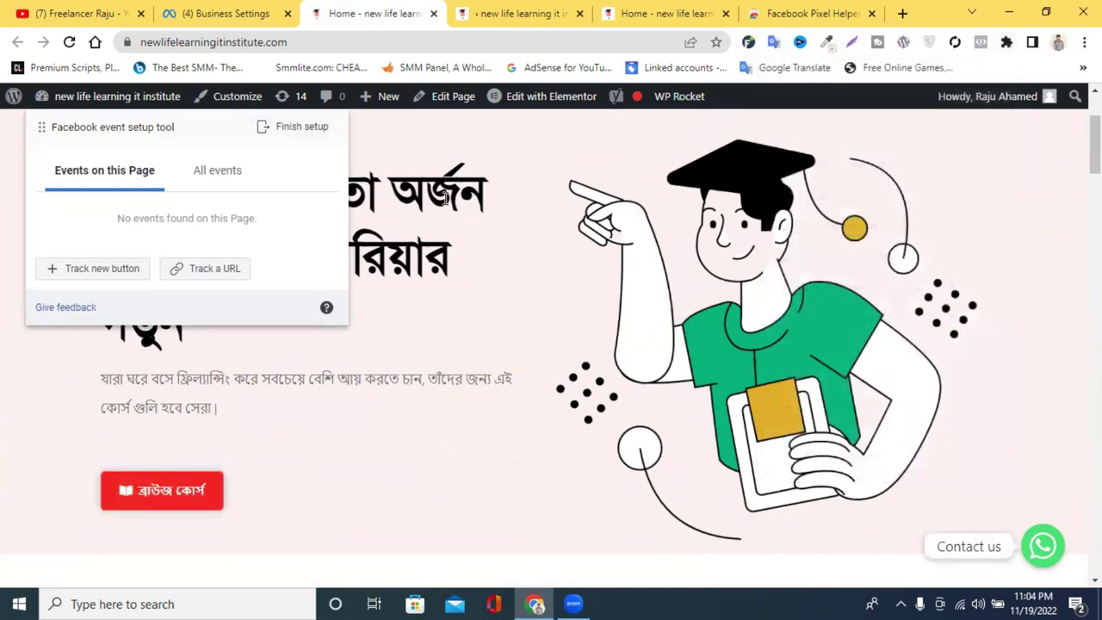
scroll(347, 249, up, 2)
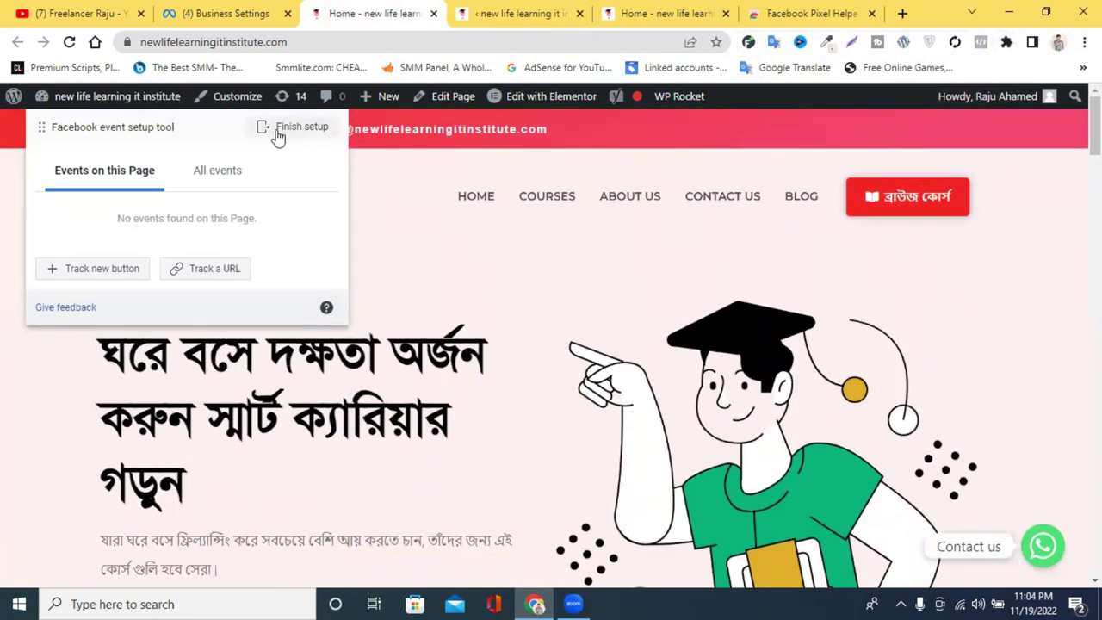
click(279, 133)
click(758, 377)
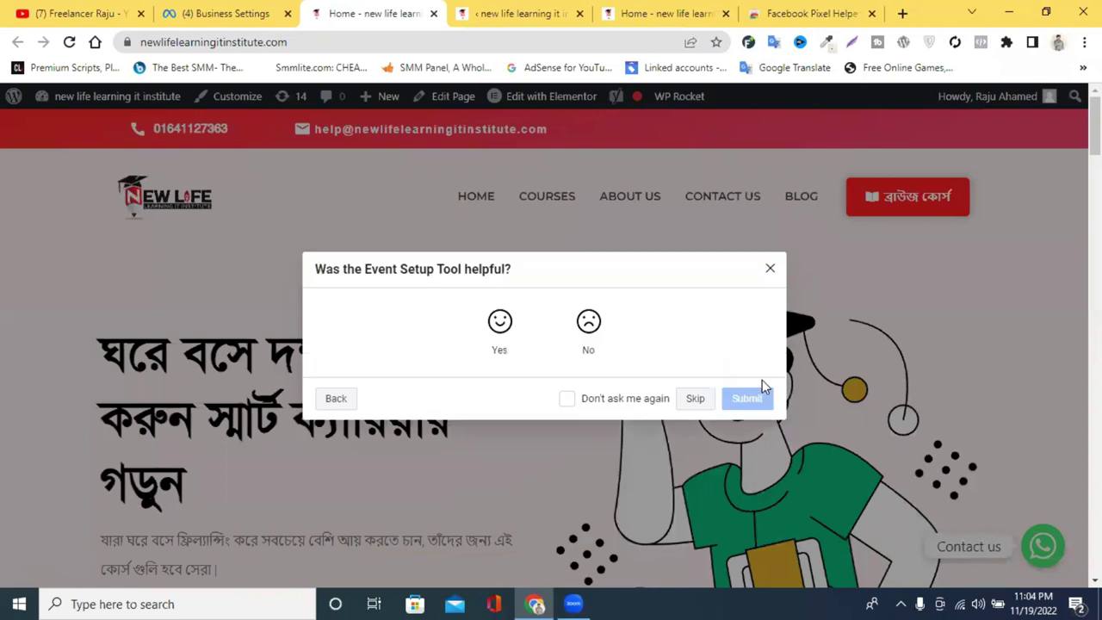
click(696, 399)
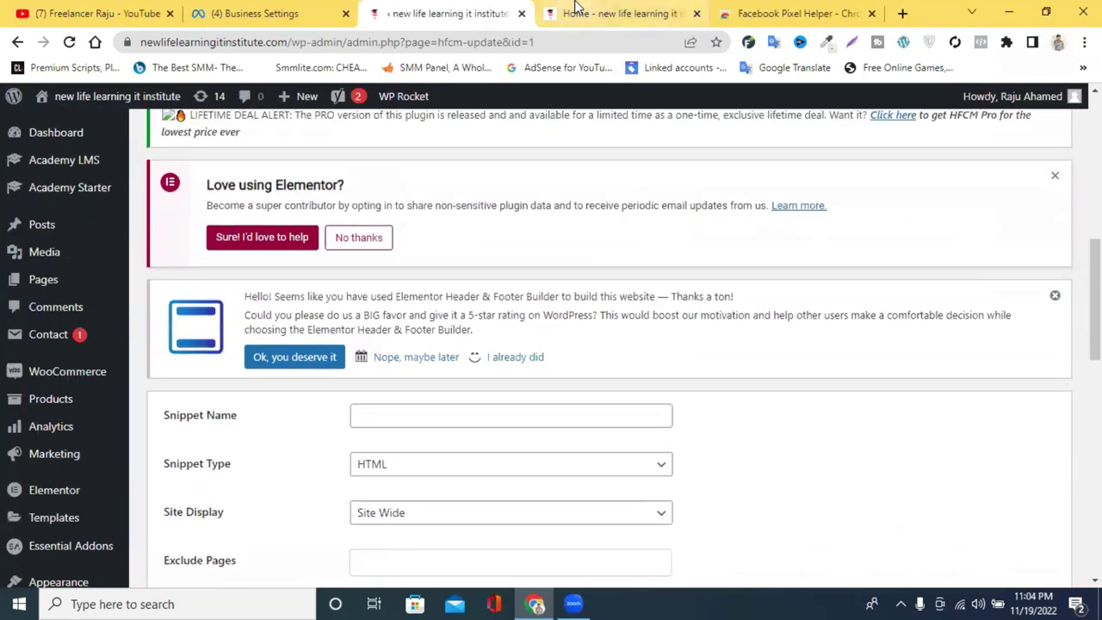
Check the website's home page with Facebook Pixel Helper, reload the page and check its pixel again
click(586, 13)
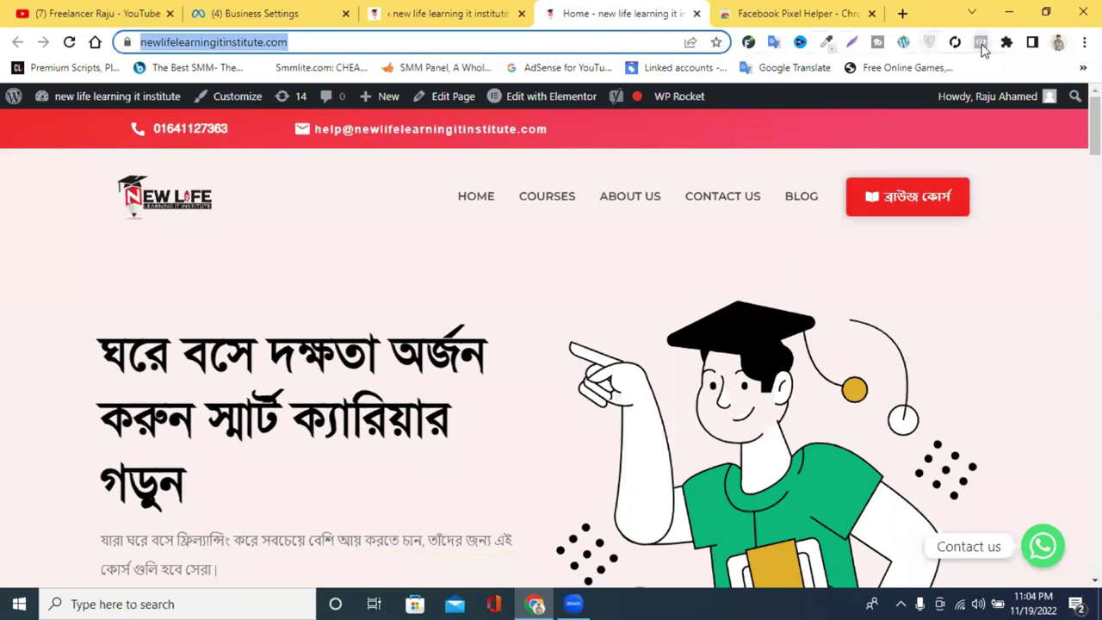
click(982, 45)
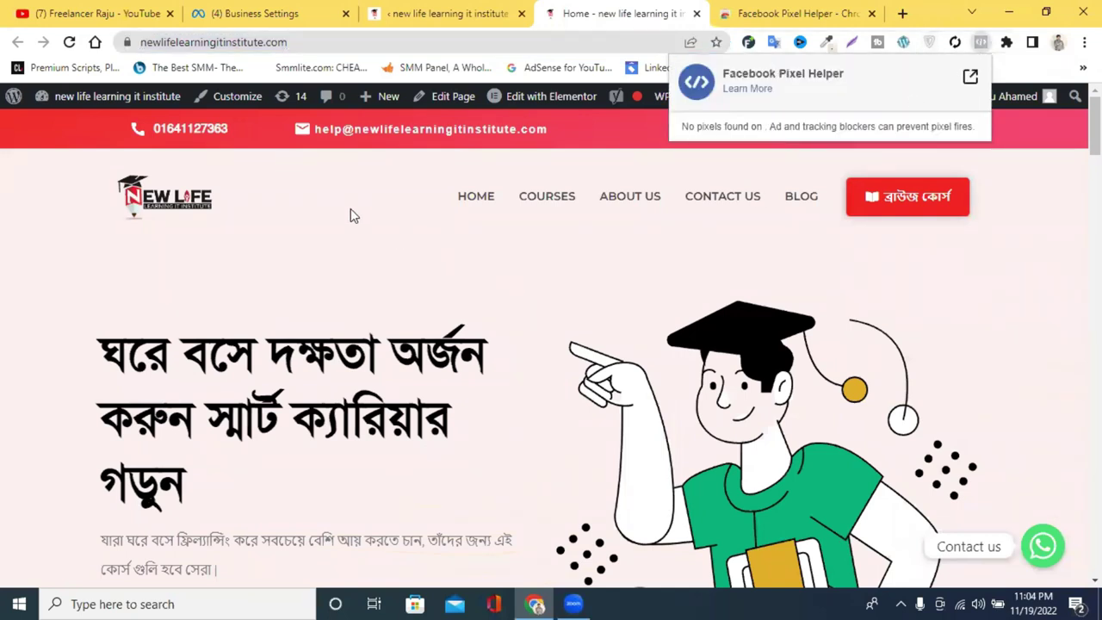
right_click(304, 184)
click(362, 231)
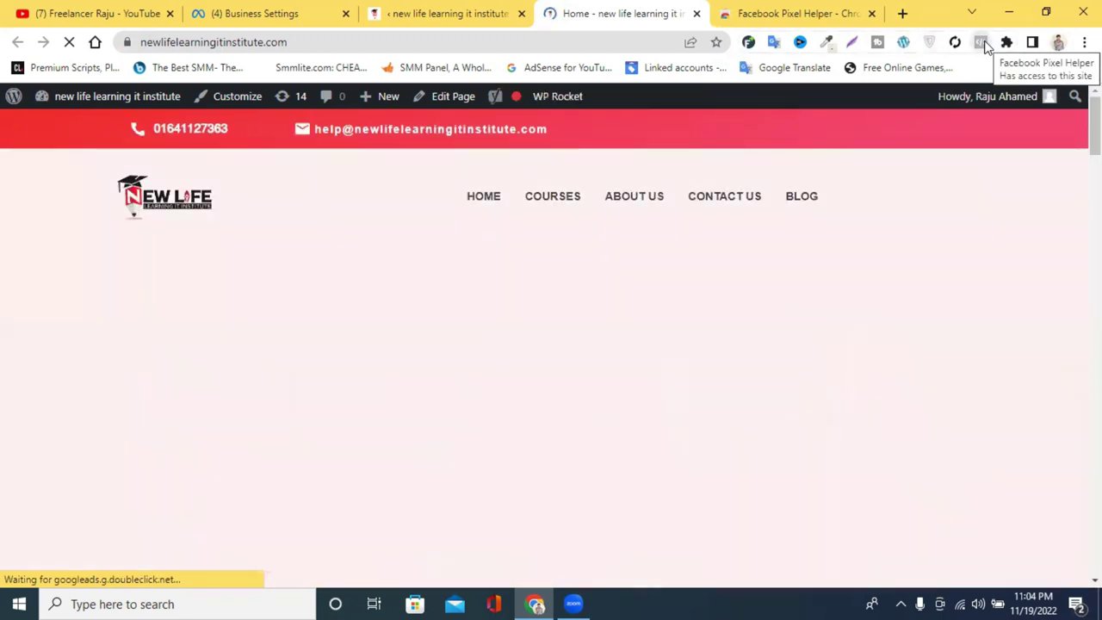
click(983, 44)
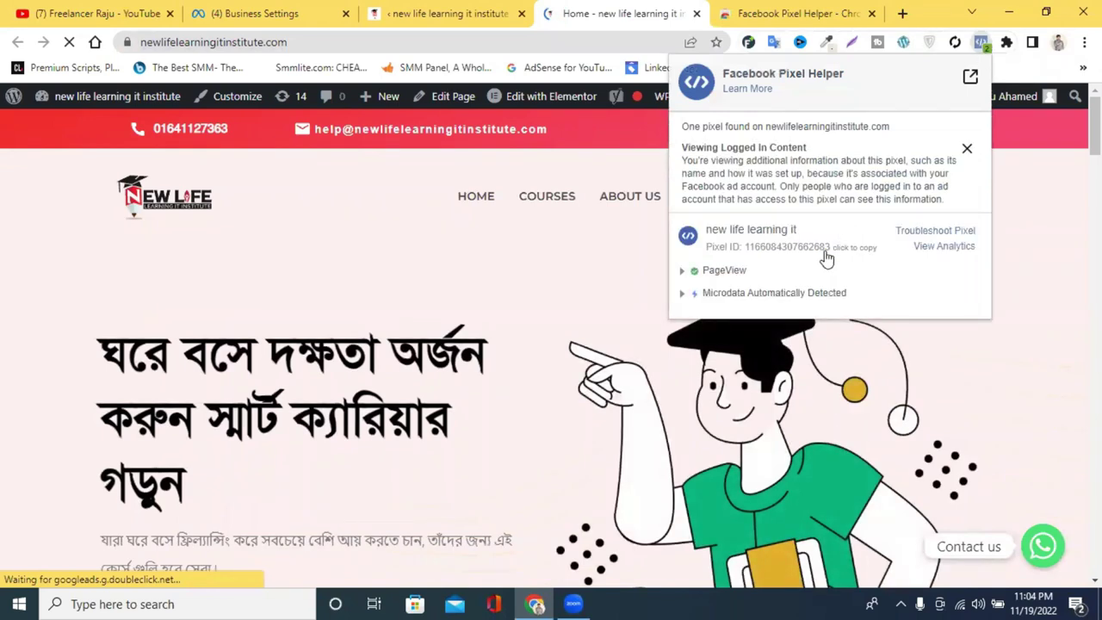
Reload the pixel settings in Meta Business Settings and check the activity status and ID of the "new life learning it" pixel
click(297, 13)
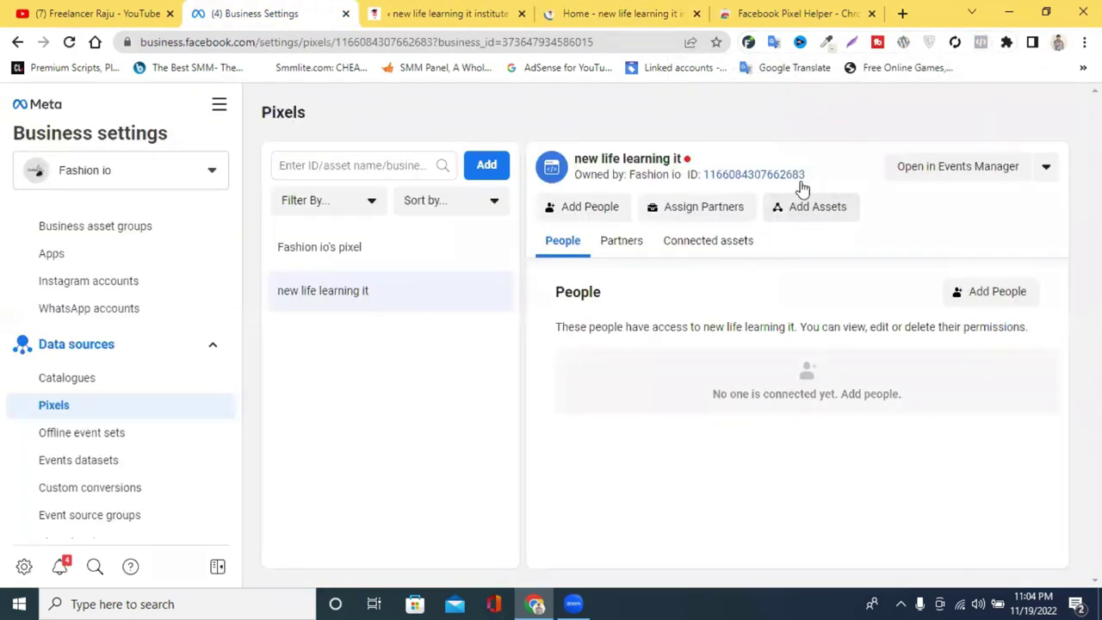
right_click(395, 102)
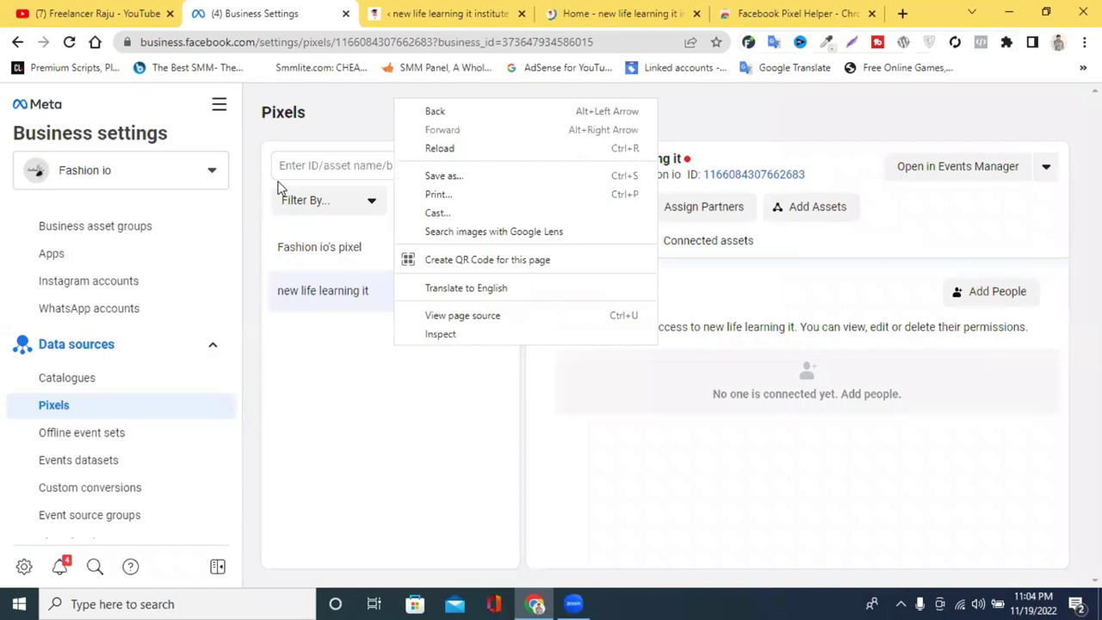
click(248, 163)
right_click(244, 154)
click(287, 205)
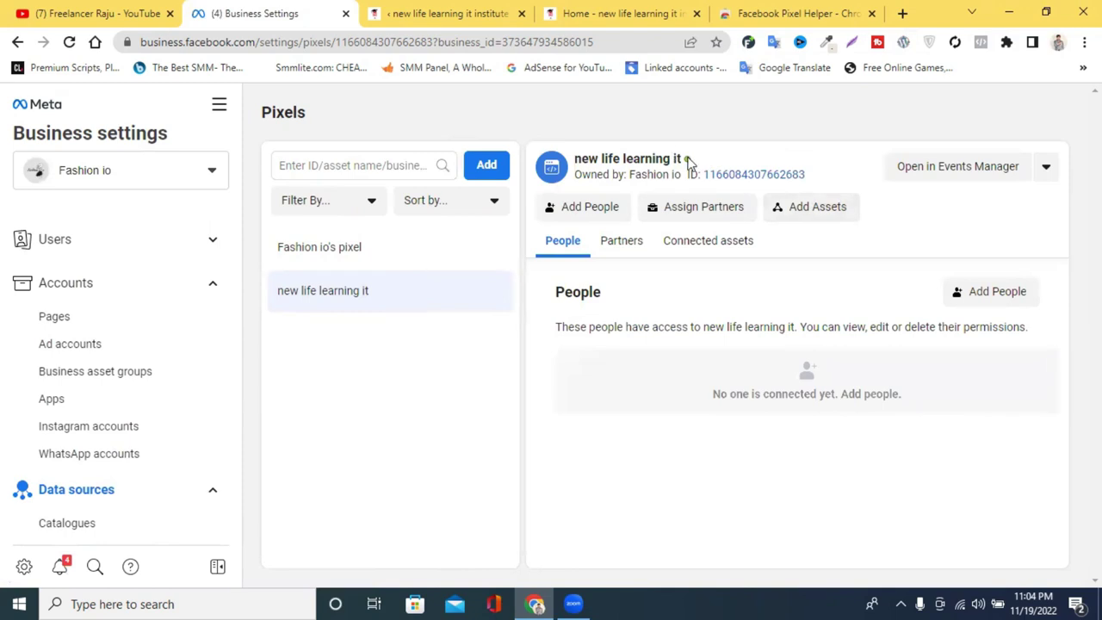
mouse_move(692, 164)
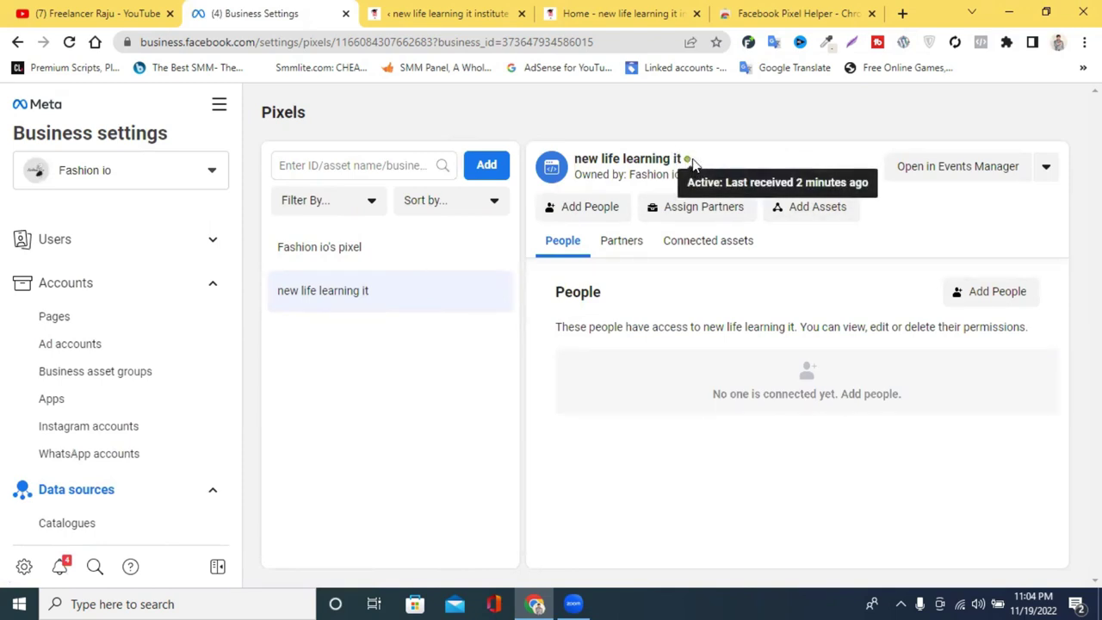
drag(813, 175, 702, 178)
Compare the pixel ID reported by Facebook Pixel Helper on the website with the one in Business Settings
click(791, 10)
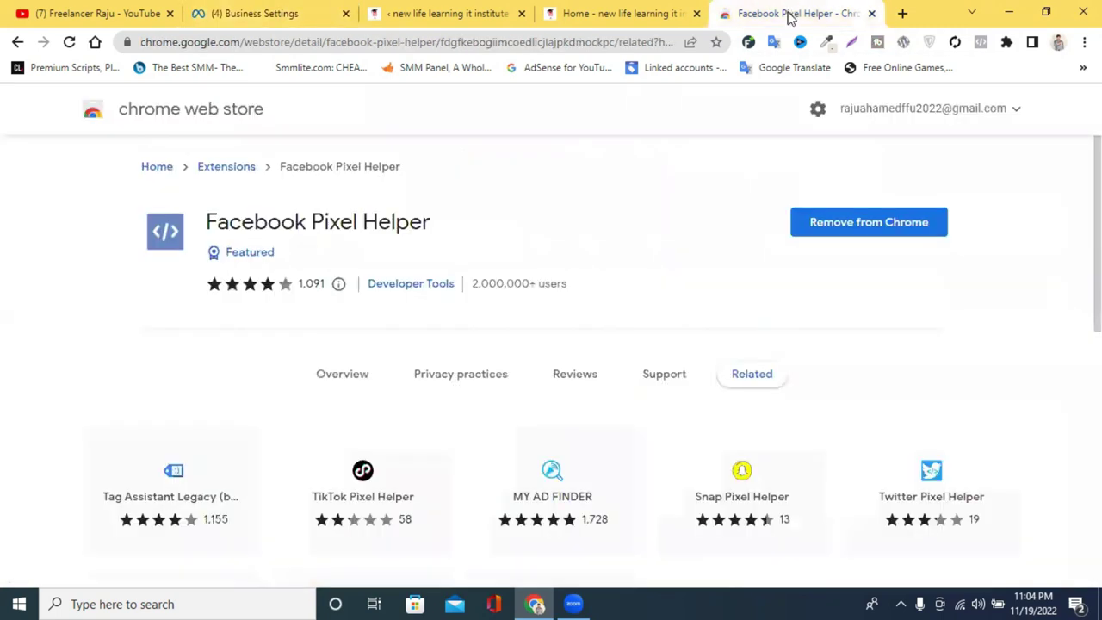
scroll(605, 267, down, 1)
click(620, 13)
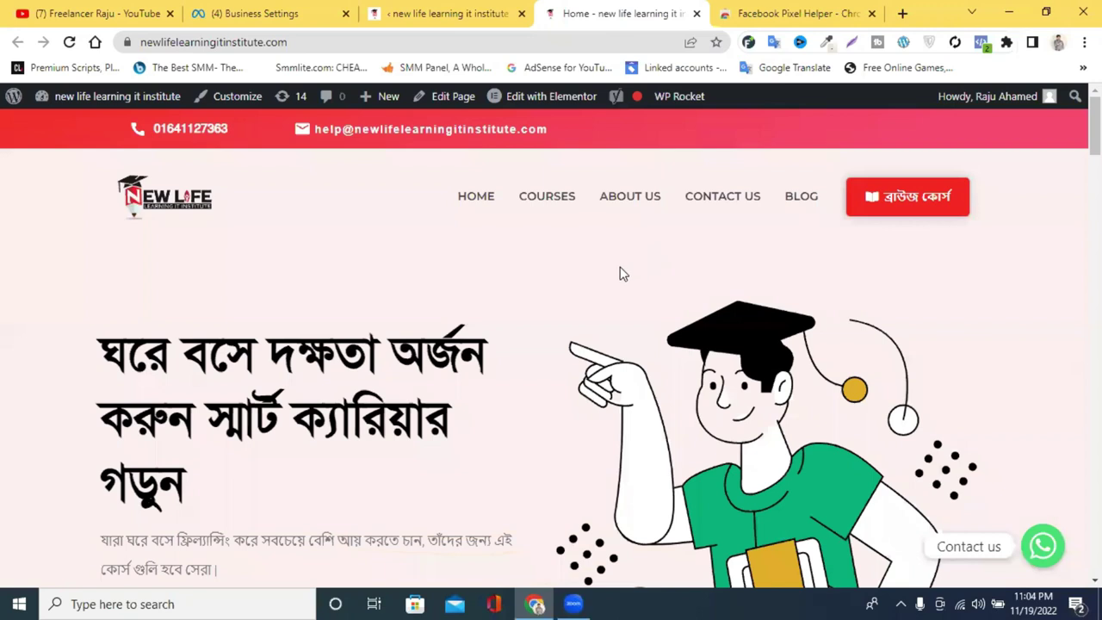
click(983, 43)
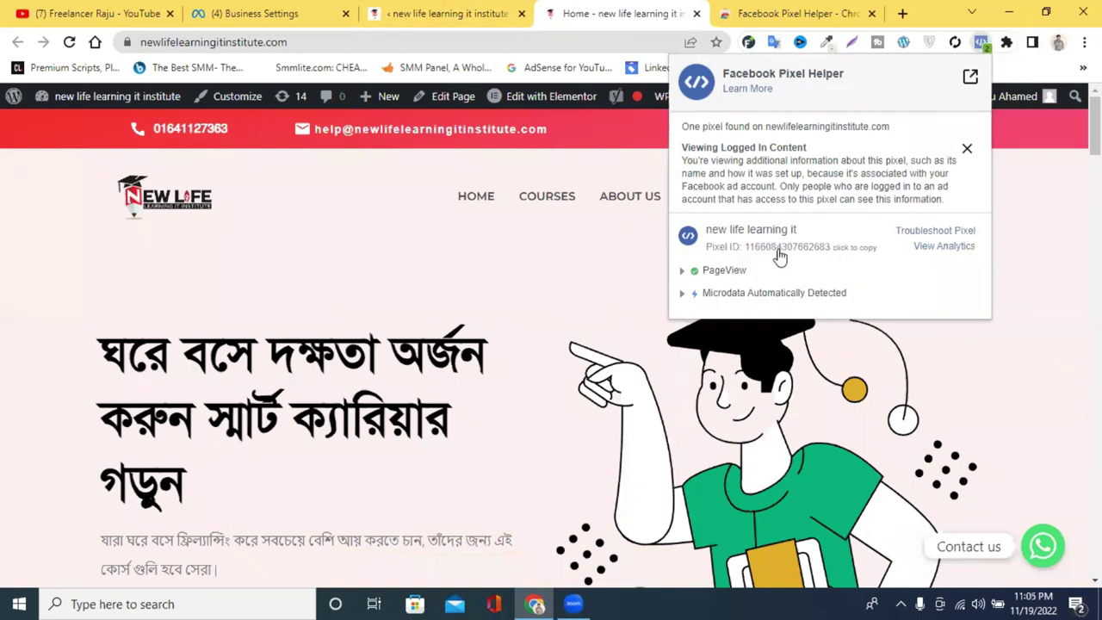
click(412, 13)
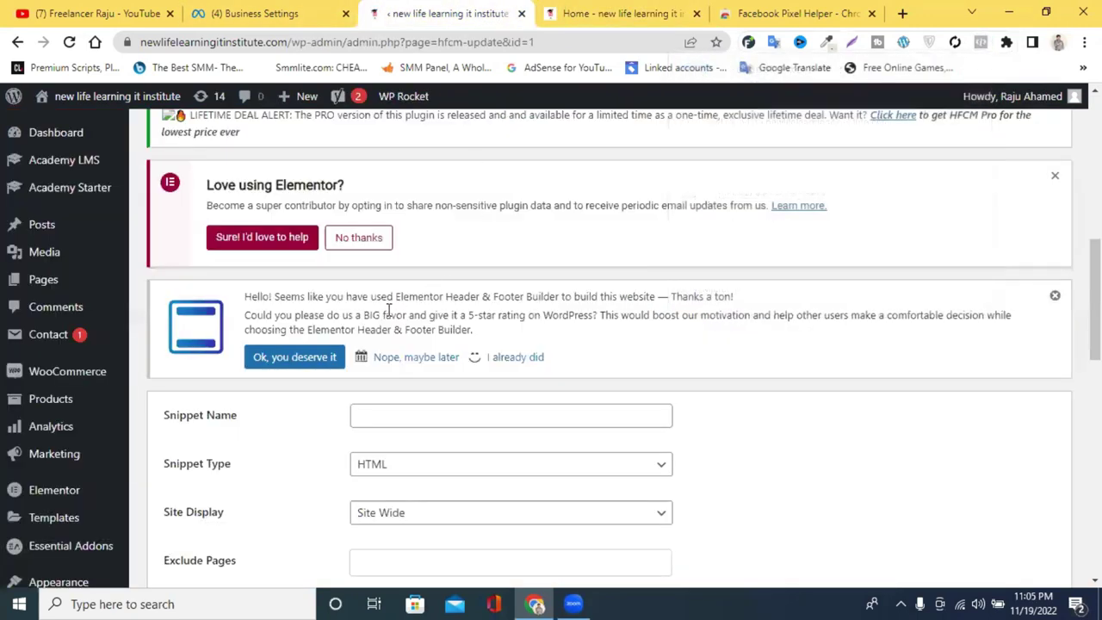
click(260, 13)
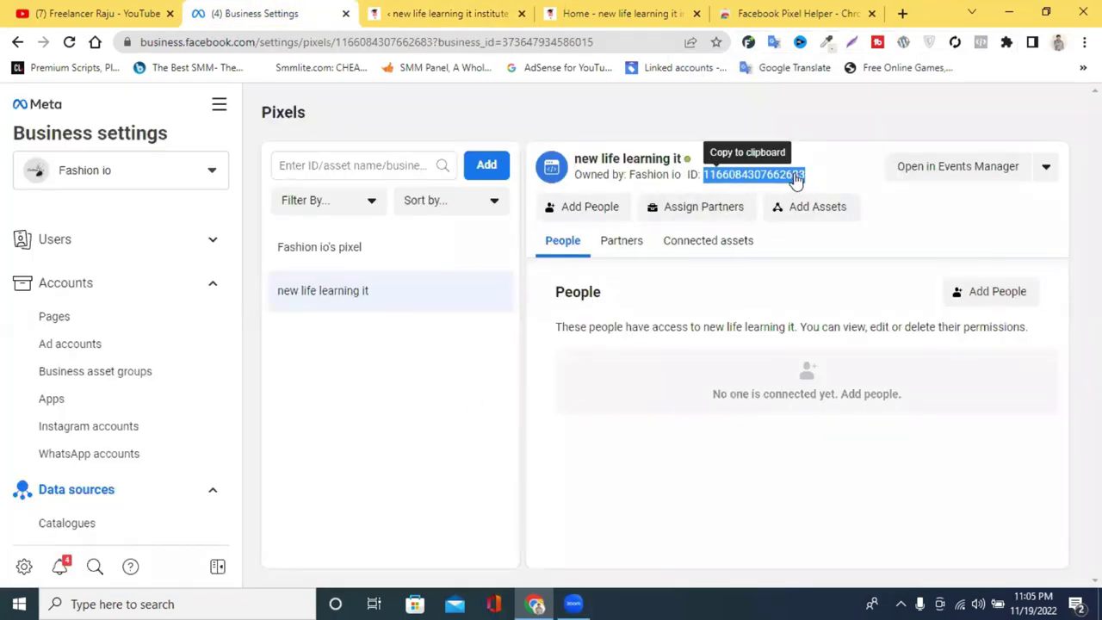
Close the Facebook Pixel Helper page of the Chrome Web Store
click(762, 13)
scroll(768, 172, up, 4)
click(872, 14)
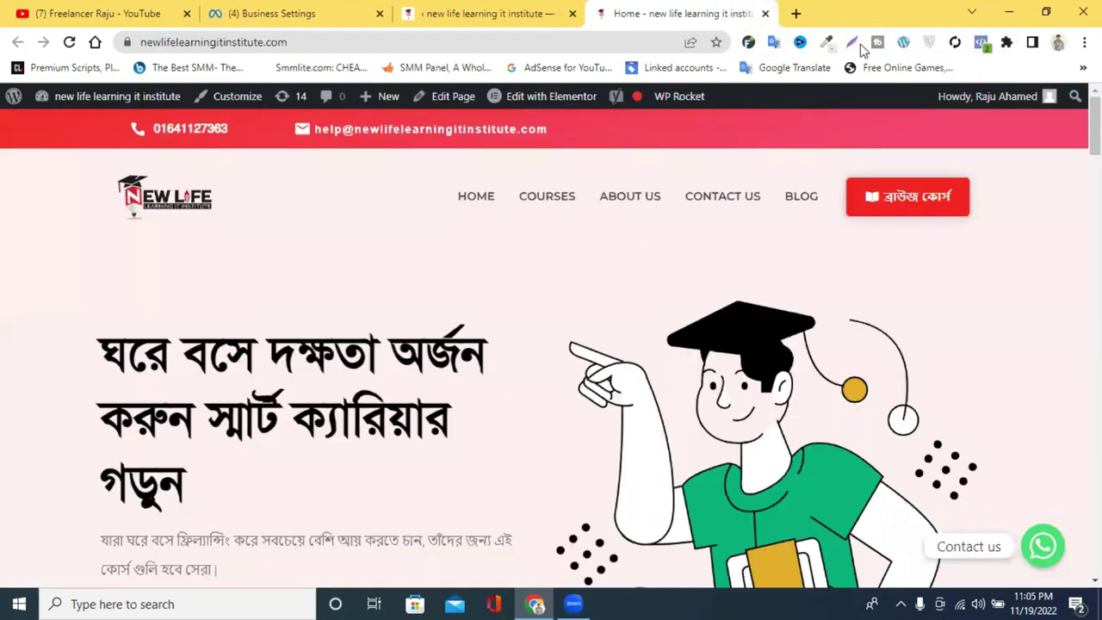
scroll(595, 293, down, 15)
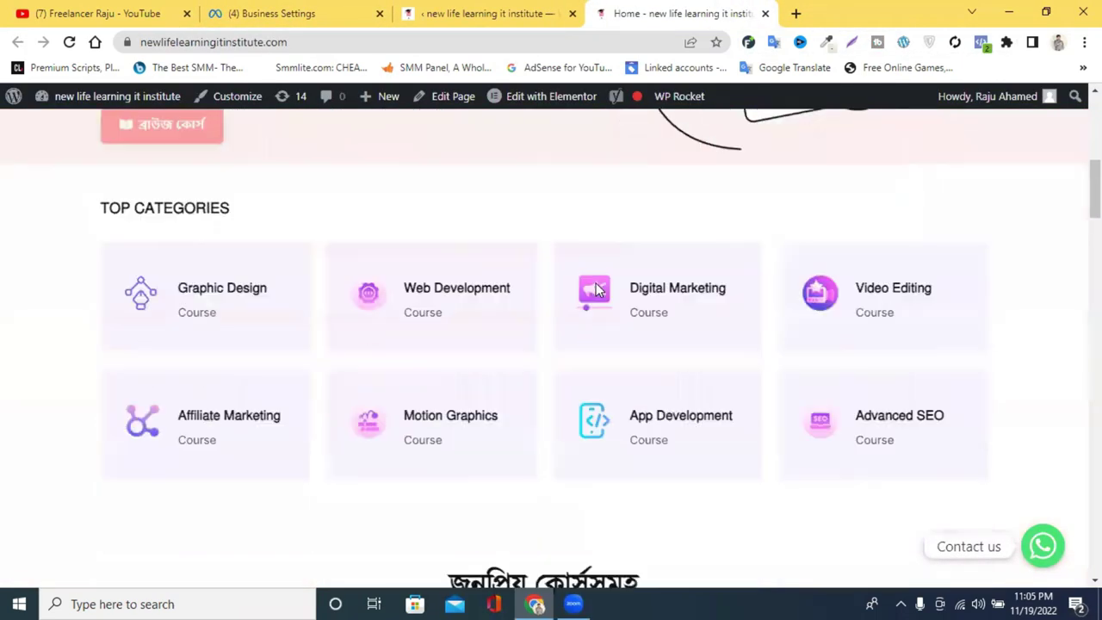
scroll(595, 292, down, 3)
click(482, 13)
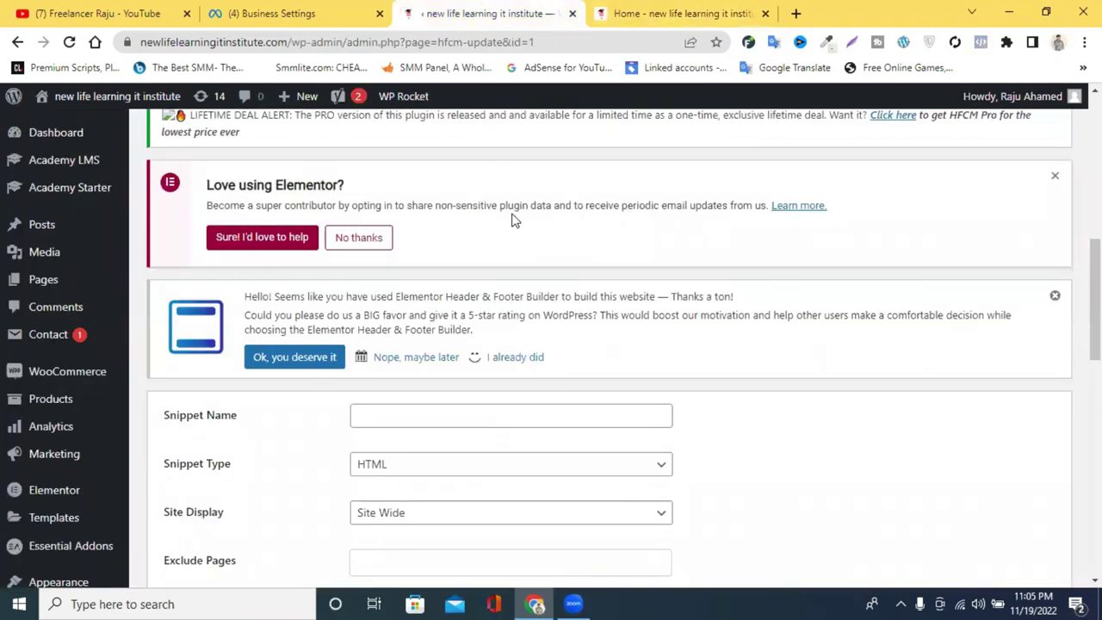
scroll(548, 330, up, 10)
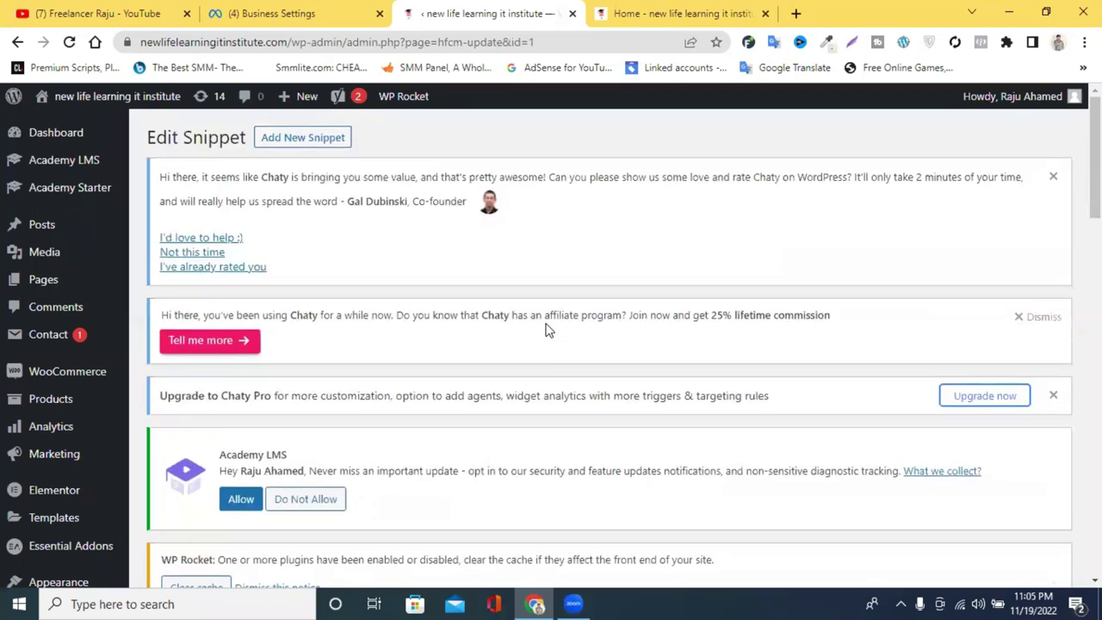
scroll(548, 330, down, 4)
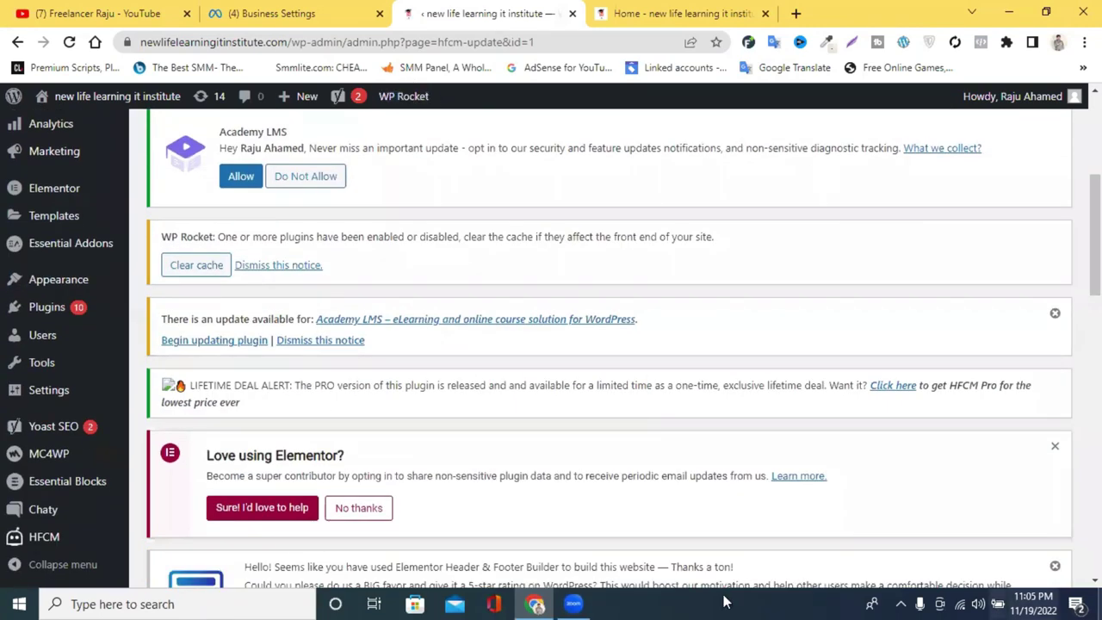
click(632, 13)
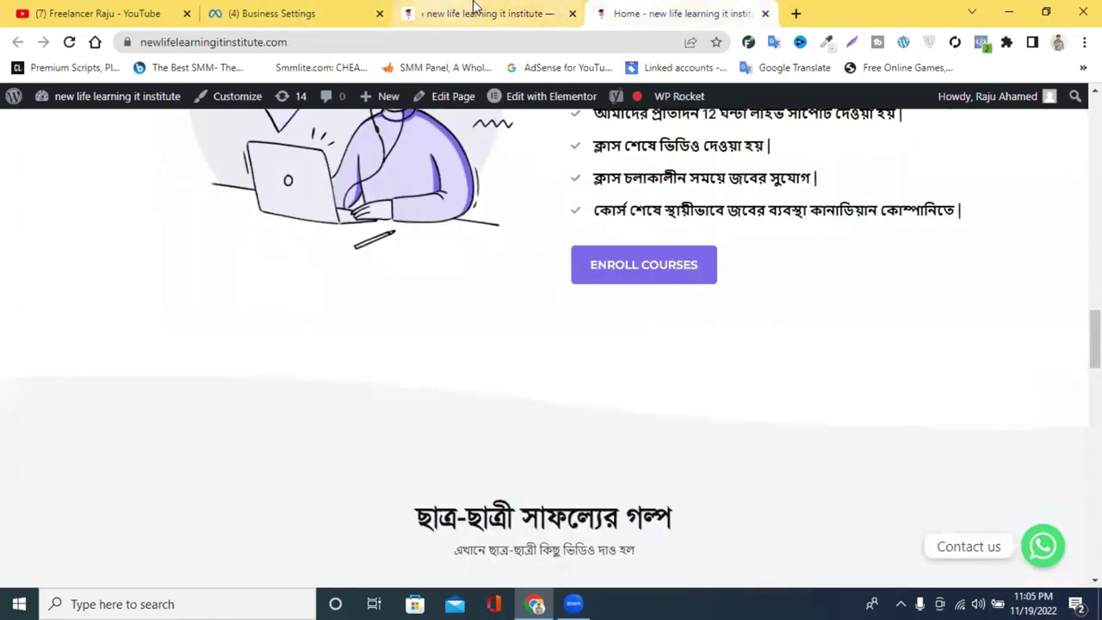
click(482, 9)
click(637, 9)
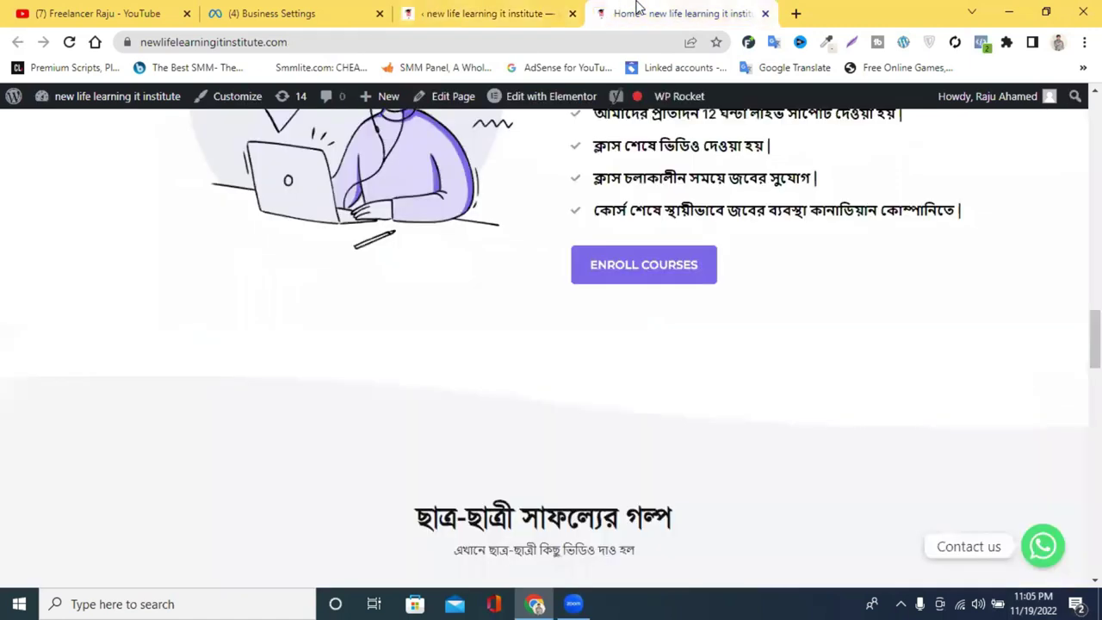
click(482, 10)
Create another pixel named "mohi 1" in Meta Business Settings, leaving the website URL empty
click(250, 9)
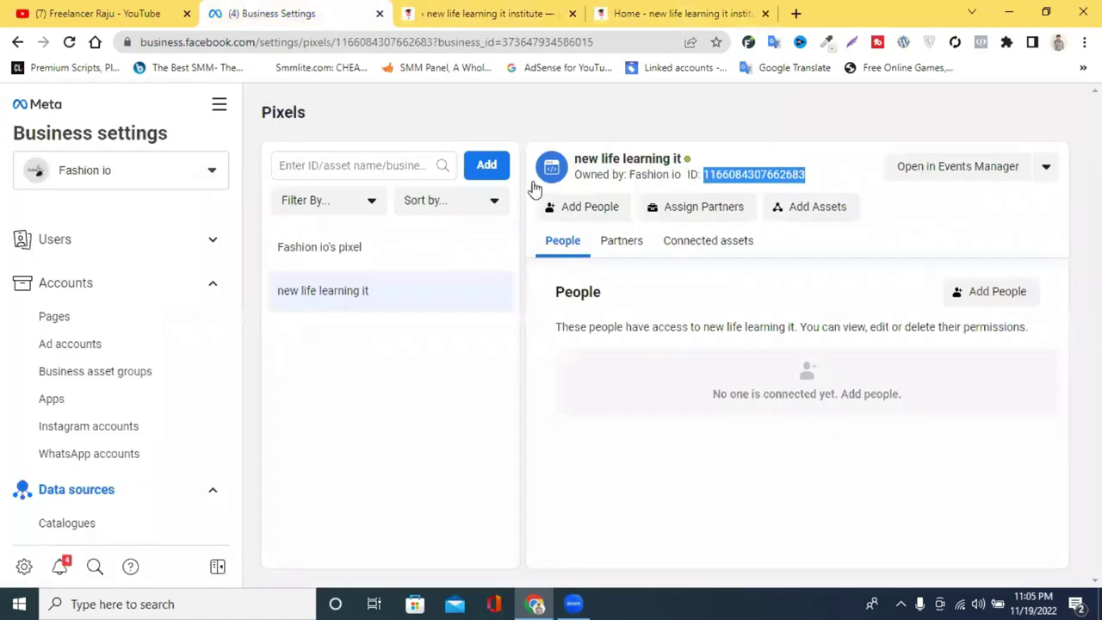
click(486, 171)
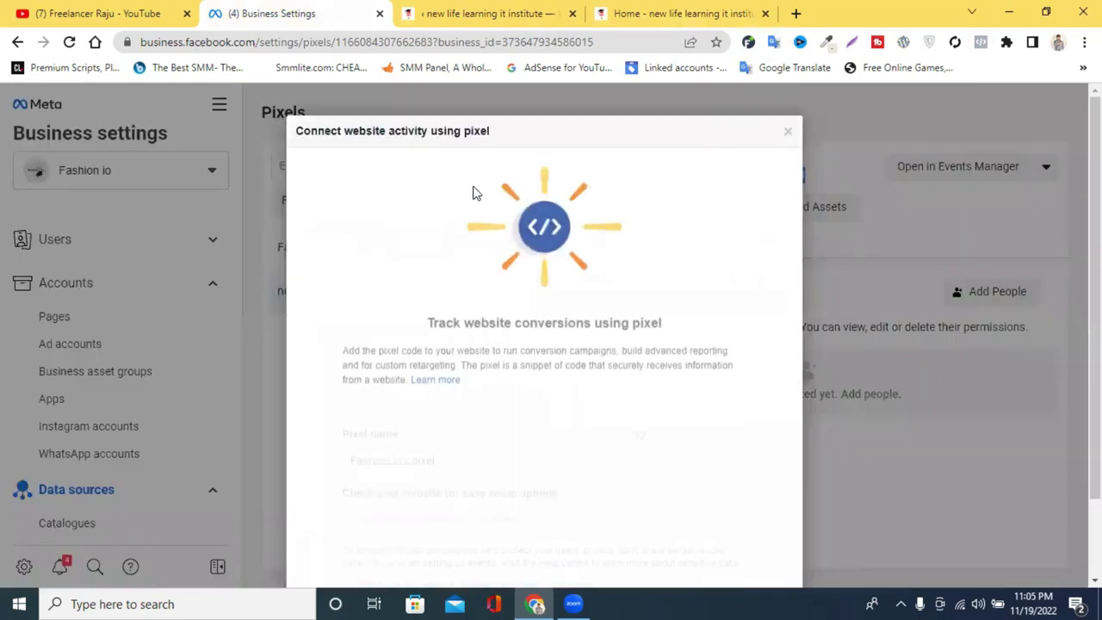
scroll(502, 307, down, 2)
triple_click(444, 341)
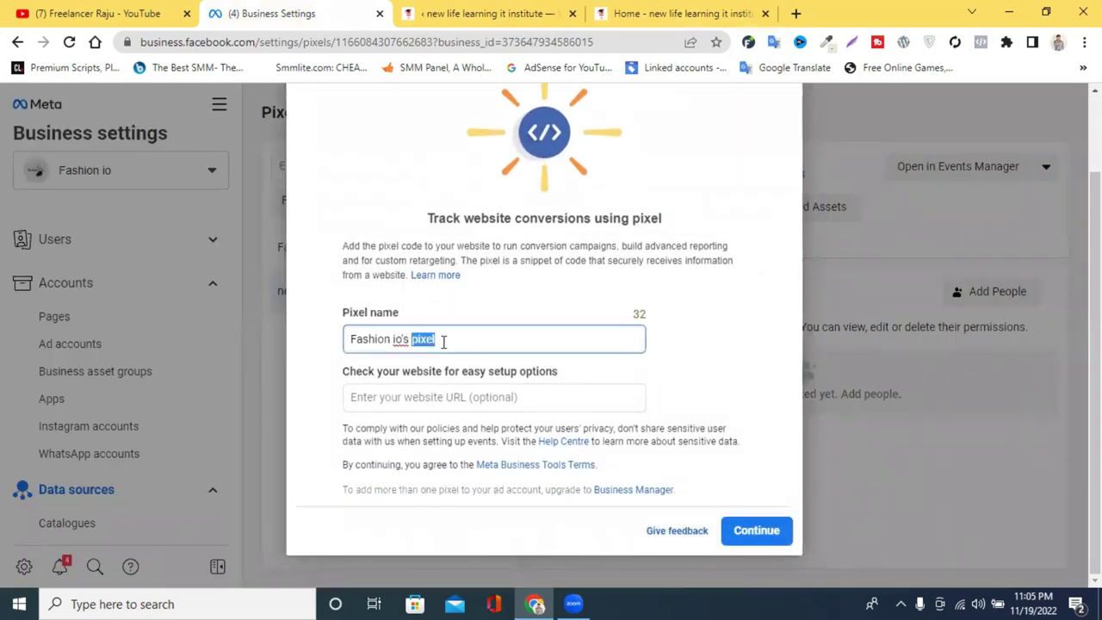
text(mohi 1)
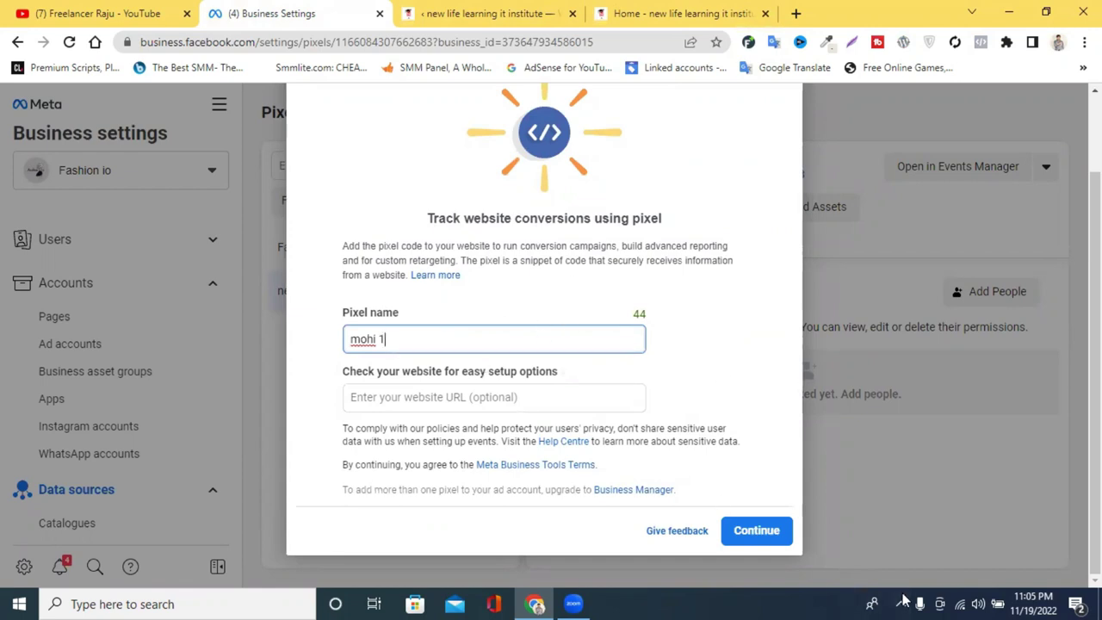
click(439, 366)
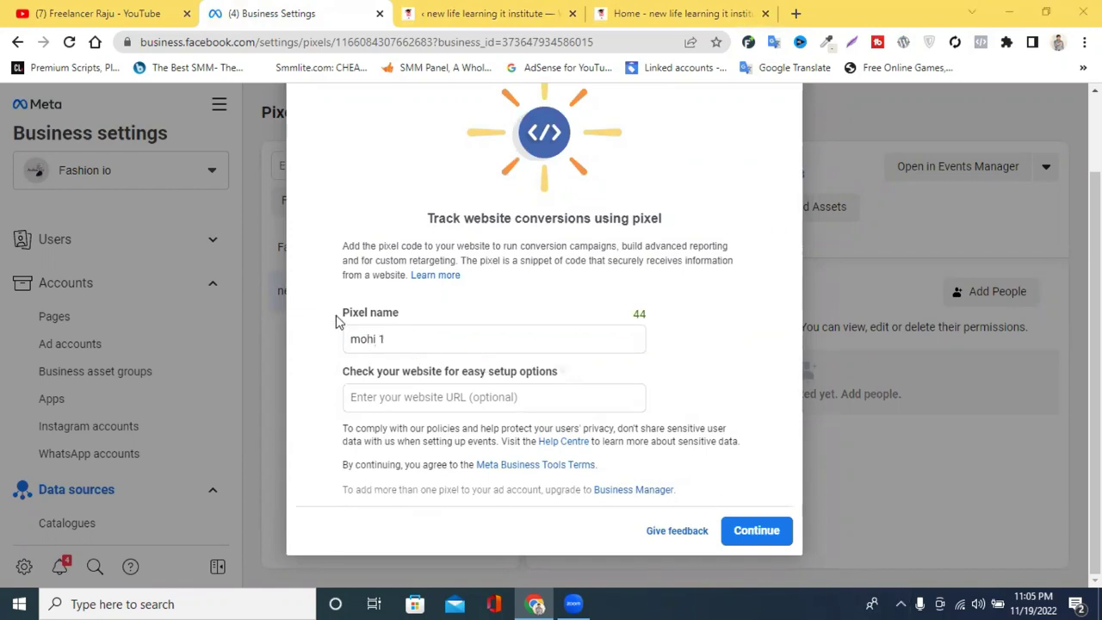
click(749, 535)
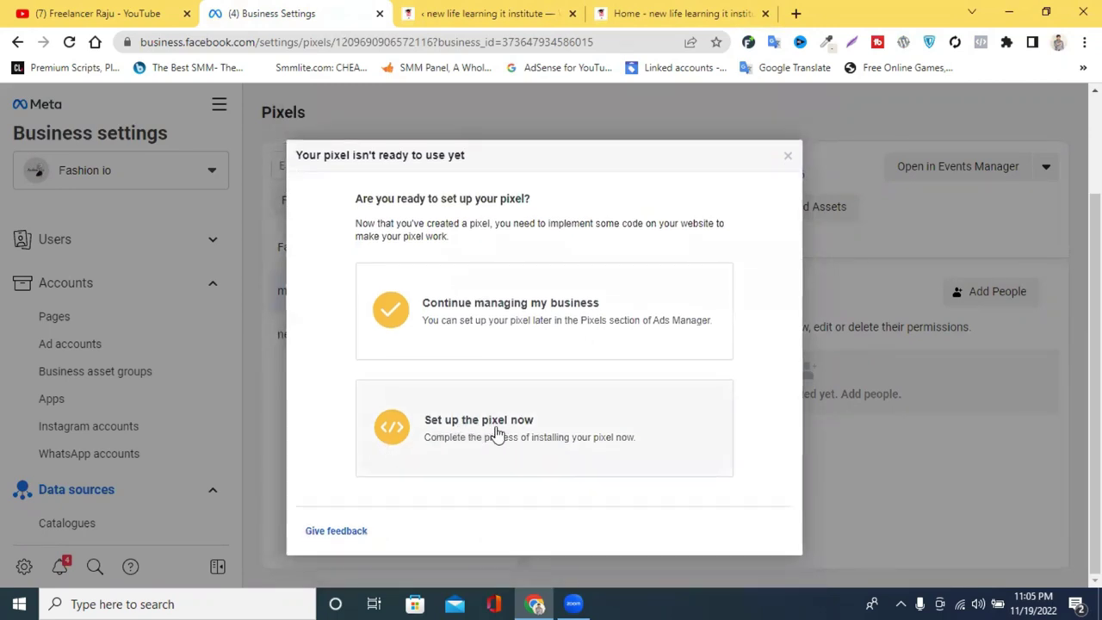
Start setting up the new pixel by manually adding its code to the website, and copy the base code
click(519, 438)
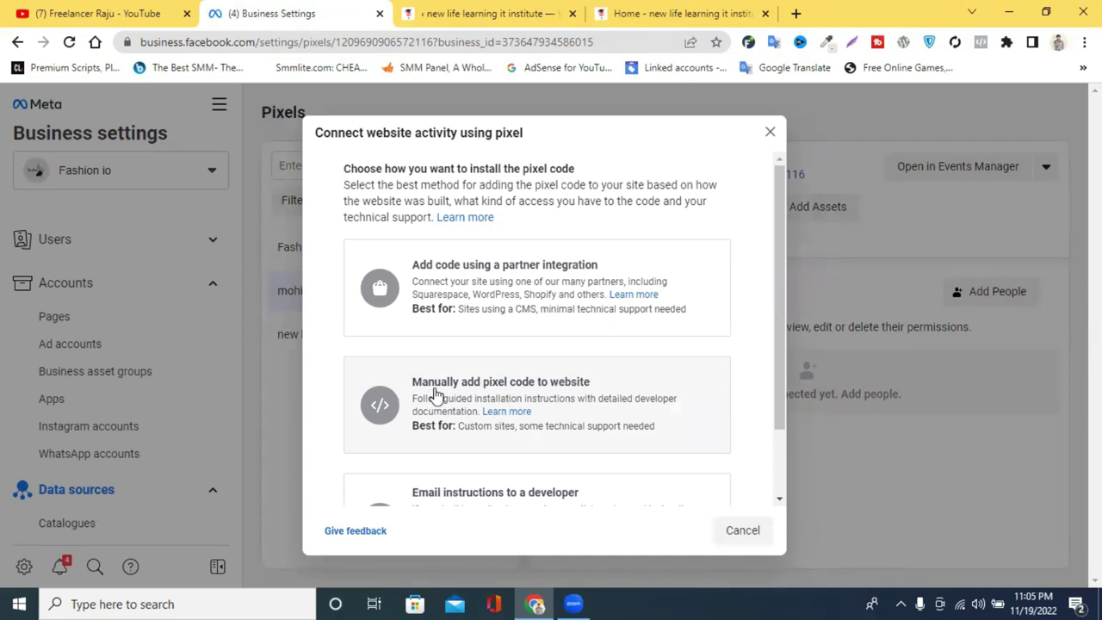
scroll(435, 393, down, 1)
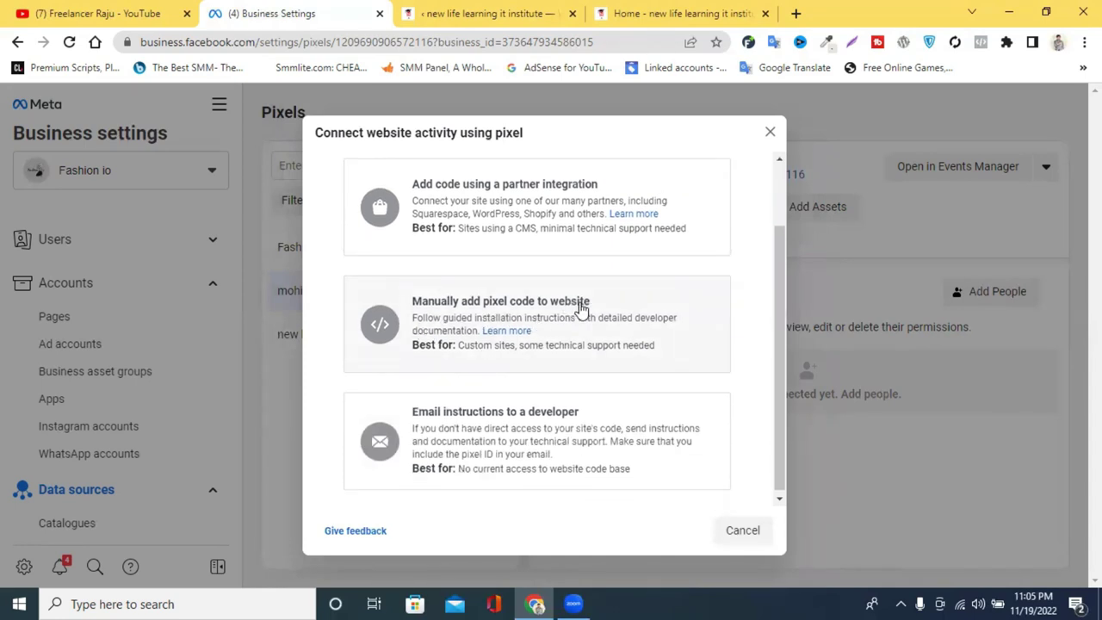
click(575, 309)
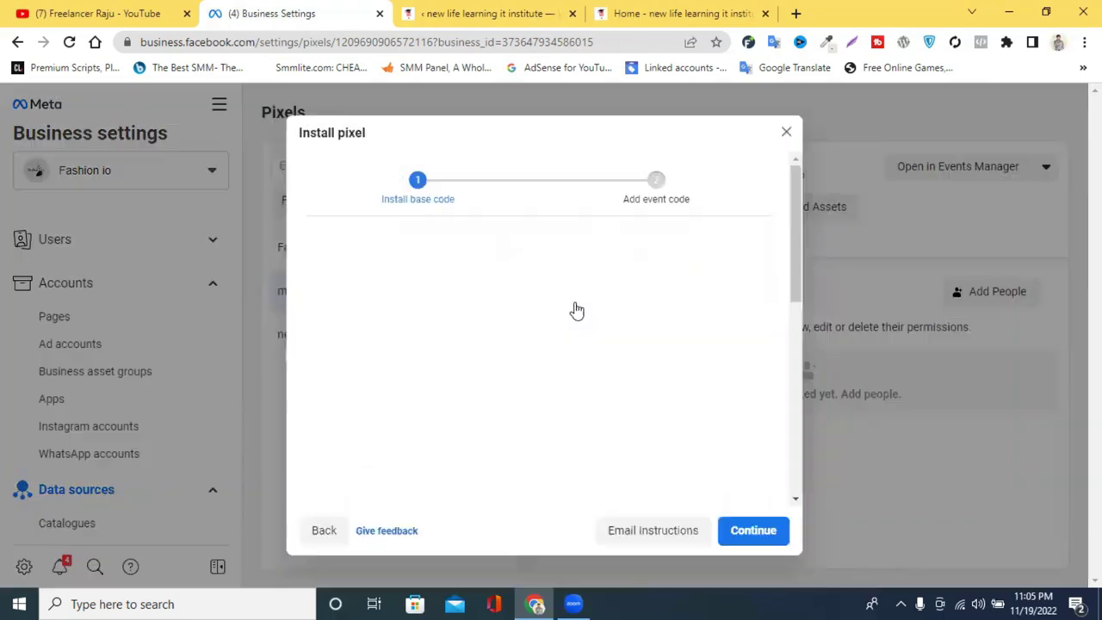
scroll(398, 308, down, 2)
click(494, 316)
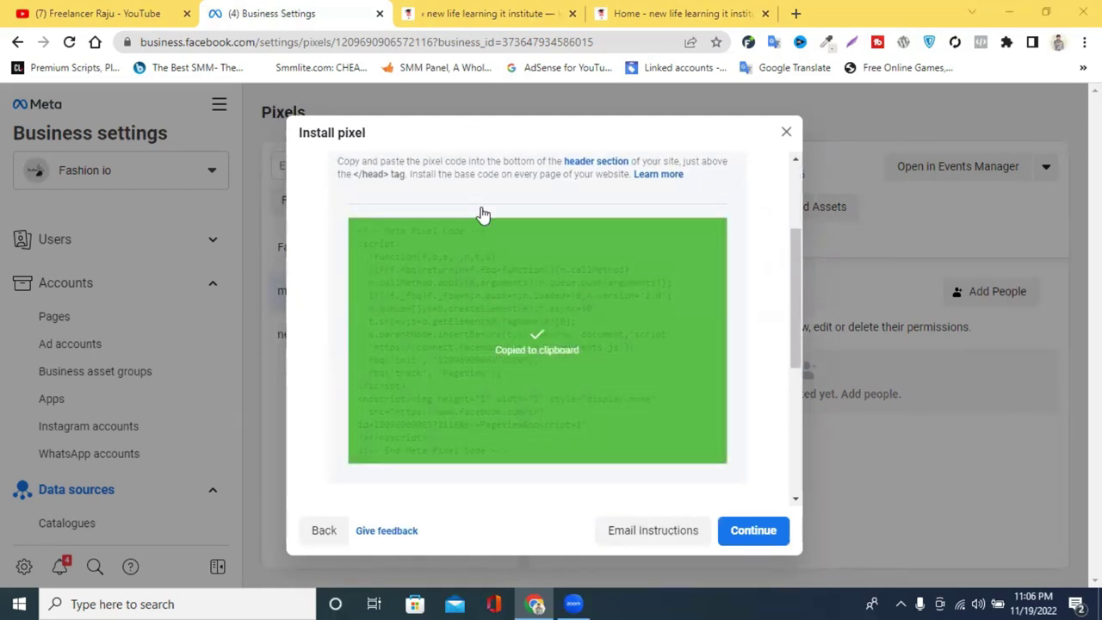
Switch to the site's WordPress admin and deactivate the Header Footer Code Manager plugin in the installed plugins
key(ctrl+Tab)
scroll(79, 305, down, 15)
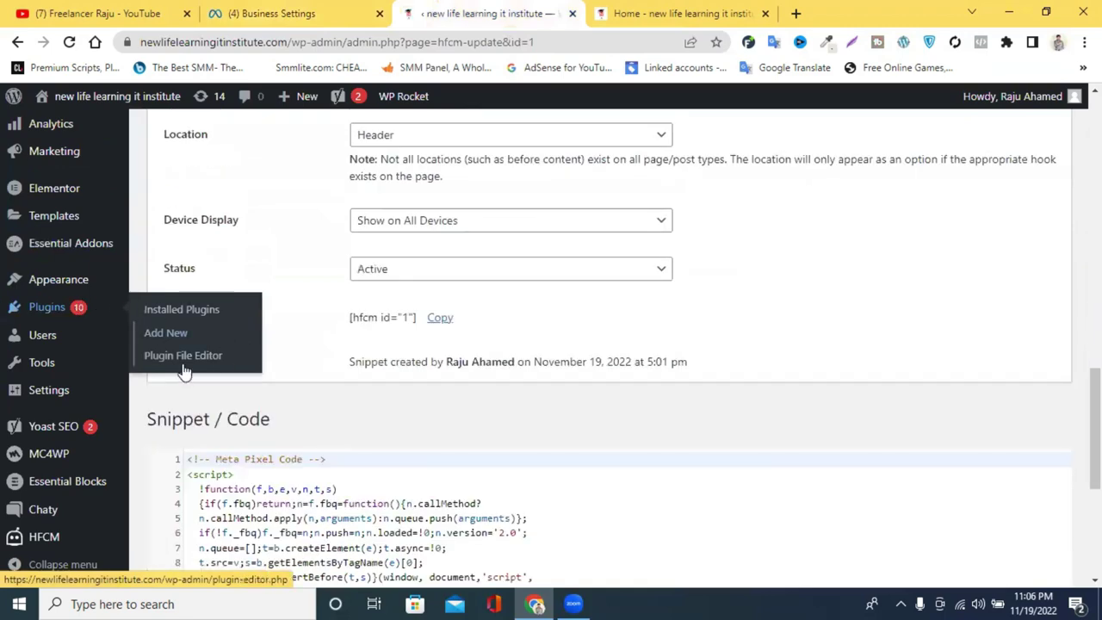
scroll(347, 377, up, 10)
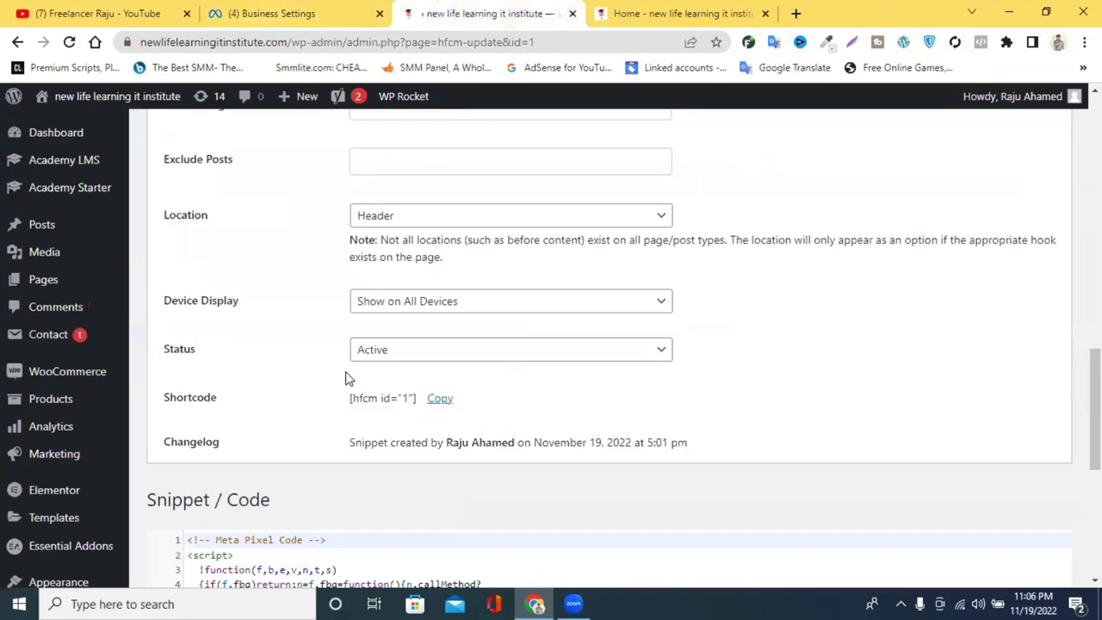
scroll(275, 344, down, 8)
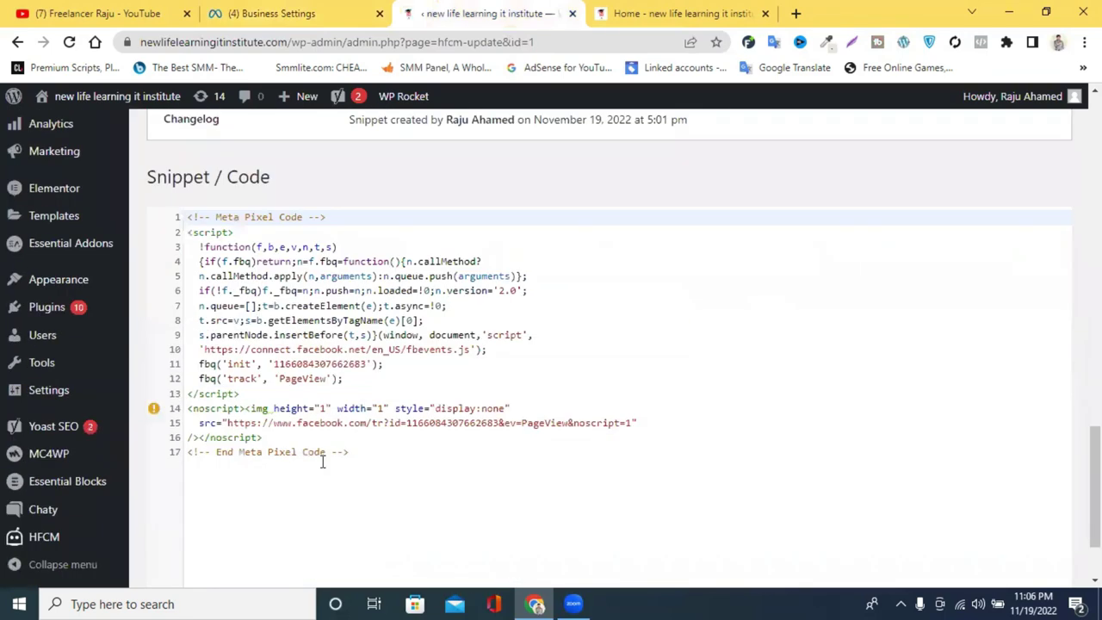
click(48, 312)
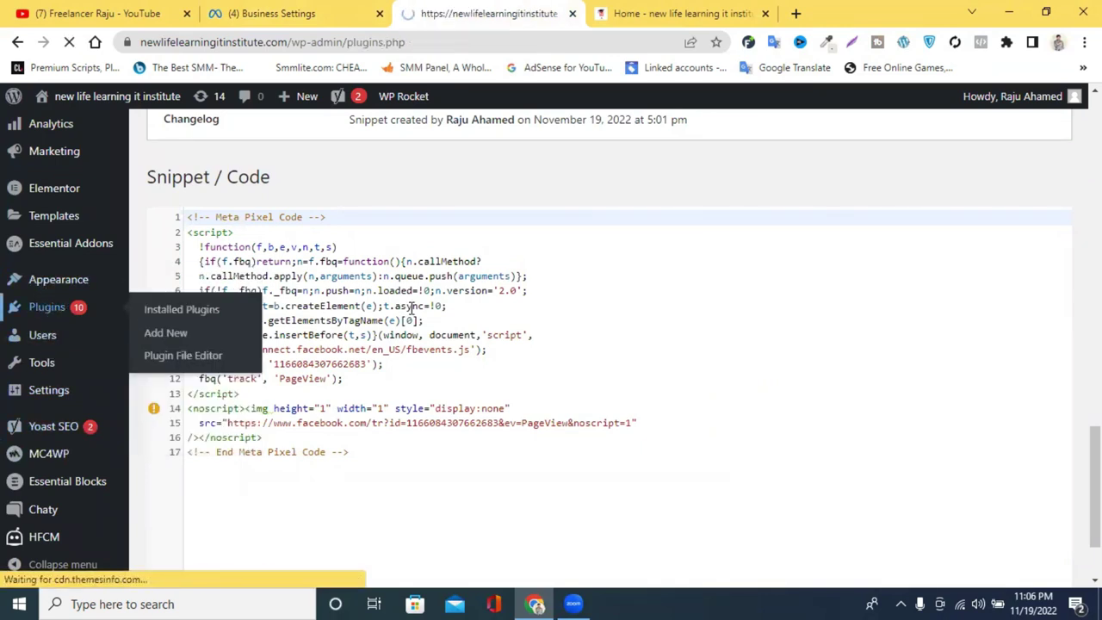
scroll(444, 317, down, 5)
scroll(443, 321, down, 10)
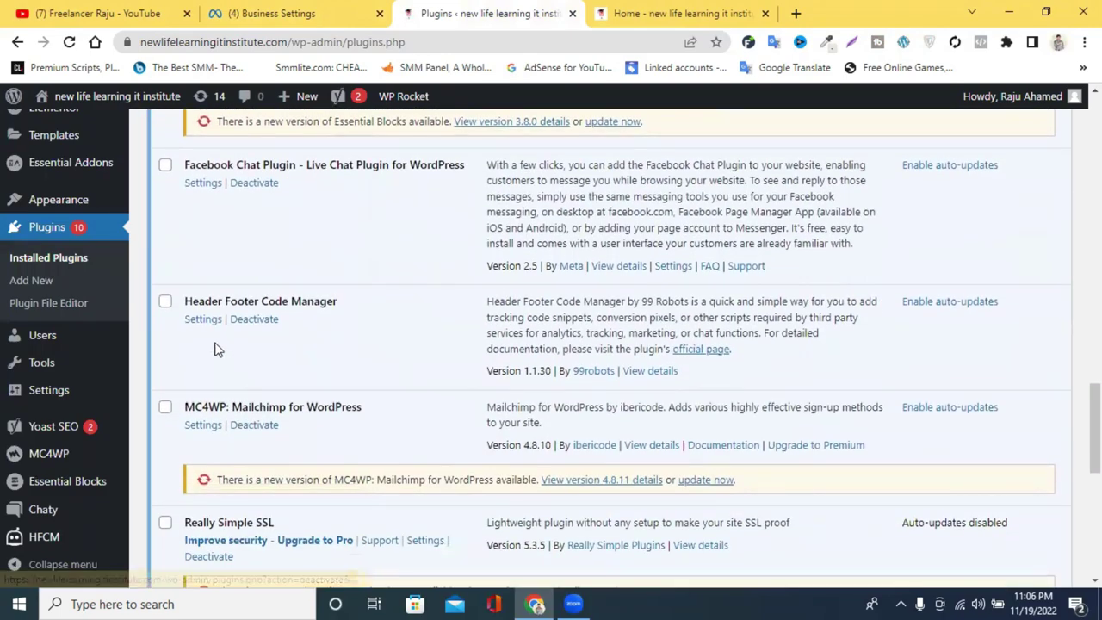
scroll(393, 318, up, 10)
scroll(330, 298, up, 4)
scroll(310, 335, down, 4)
scroll(345, 369, up, 4)
scroll(309, 362, down, 12)
scroll(308, 362, down, 1)
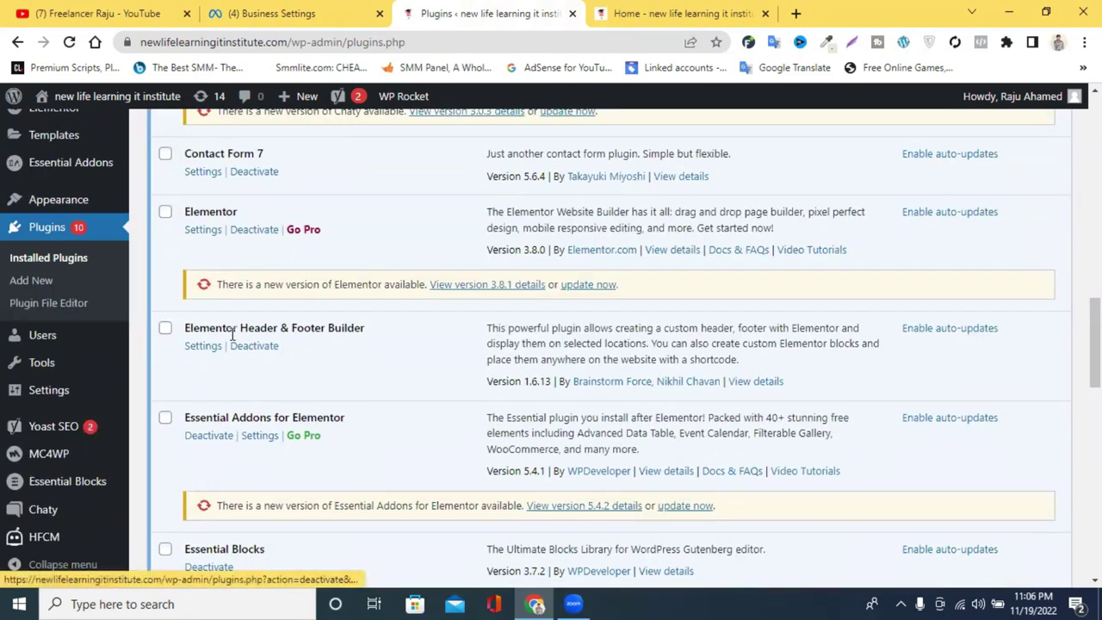
scroll(276, 359, down, 3)
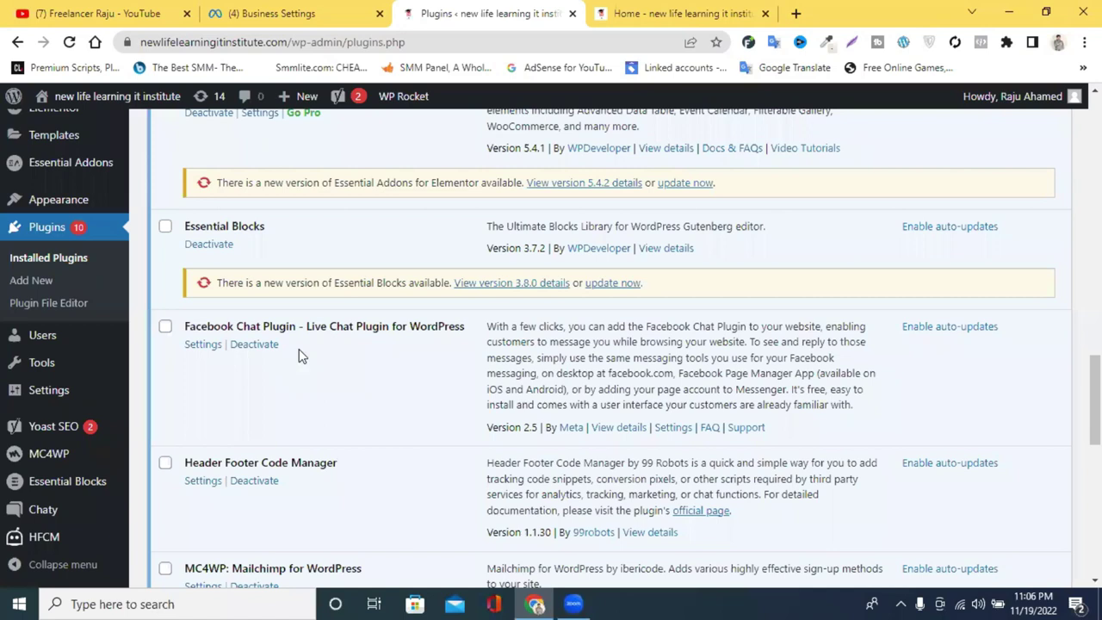
scroll(295, 347, down, 1)
click(252, 401)
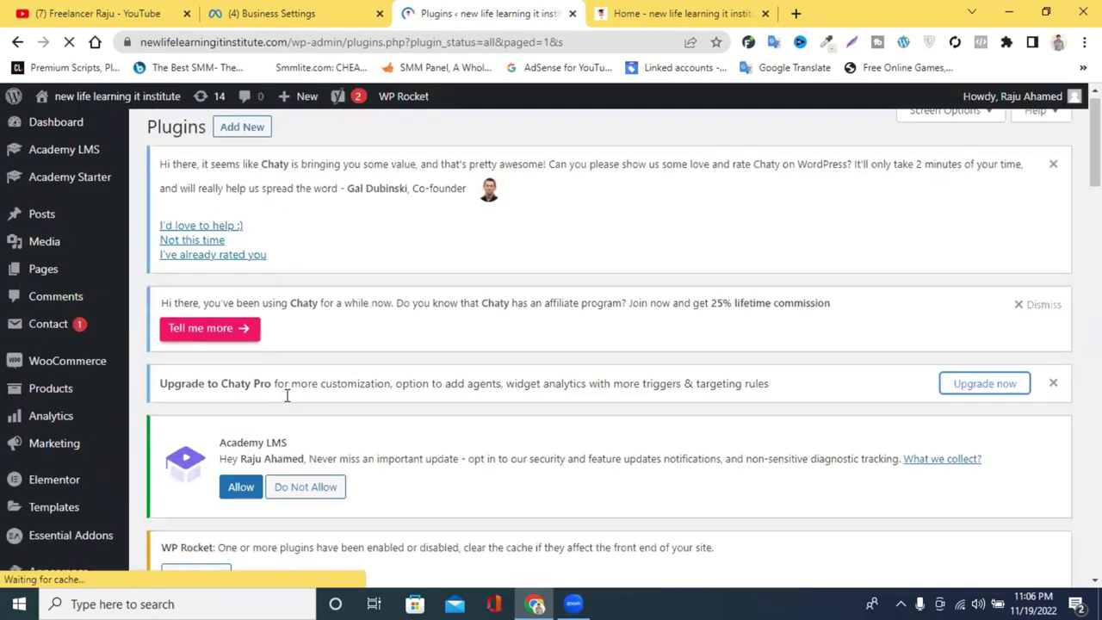
scroll(284, 391, down, 2)
scroll(286, 394, up, 3)
Reload the website's home page and check it for pixels with Facebook Pixel Helper
click(603, 13)
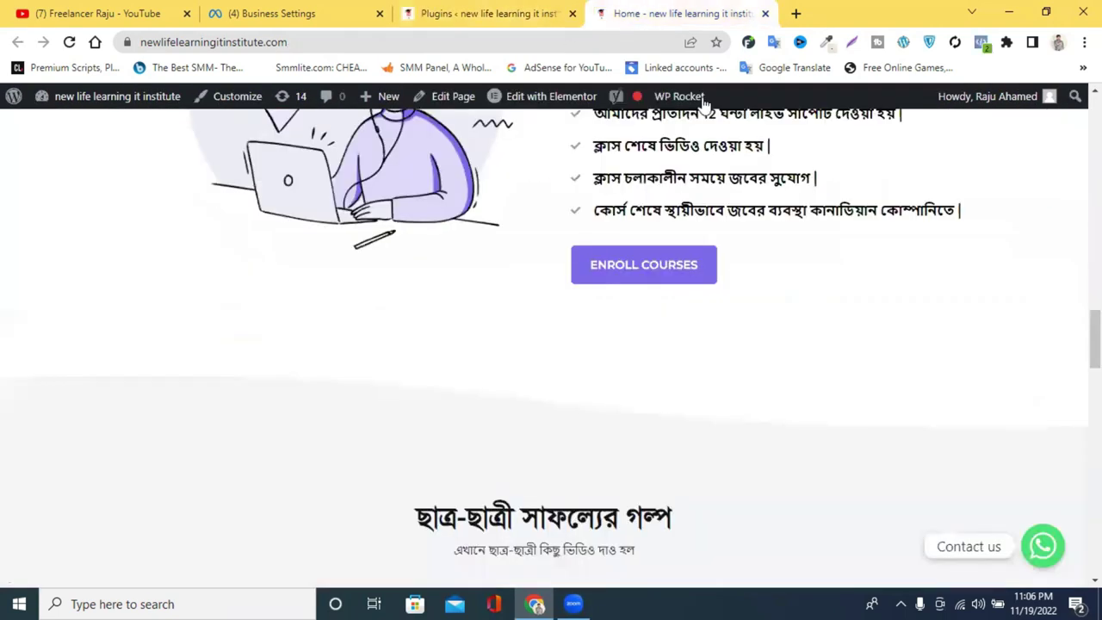
scroll(969, 319, up, 15)
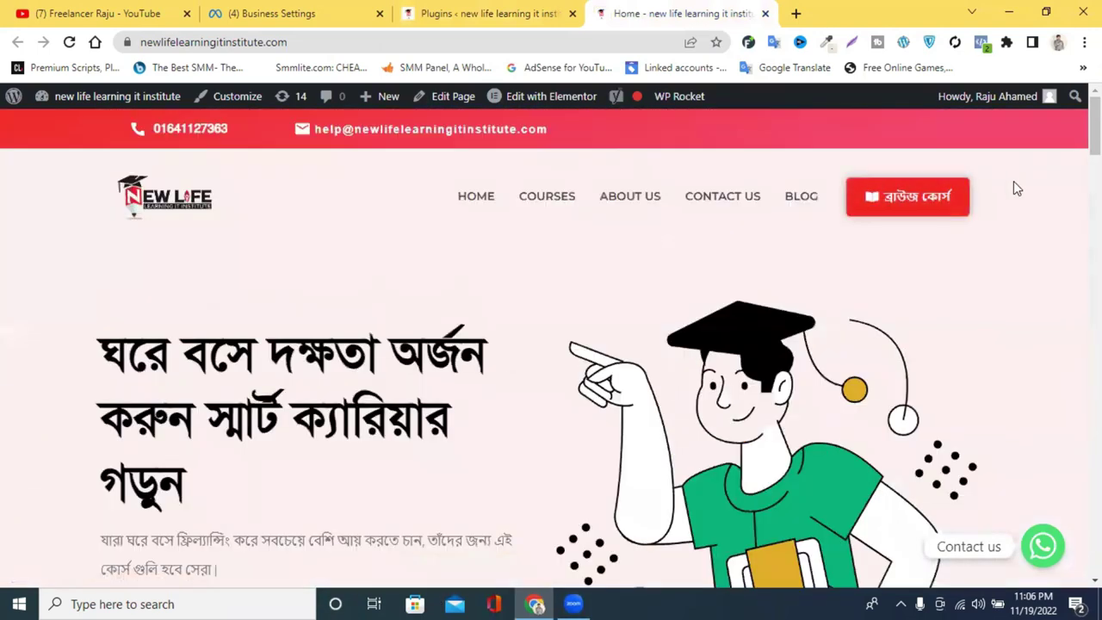
right_click(1013, 183)
click(1013, 237)
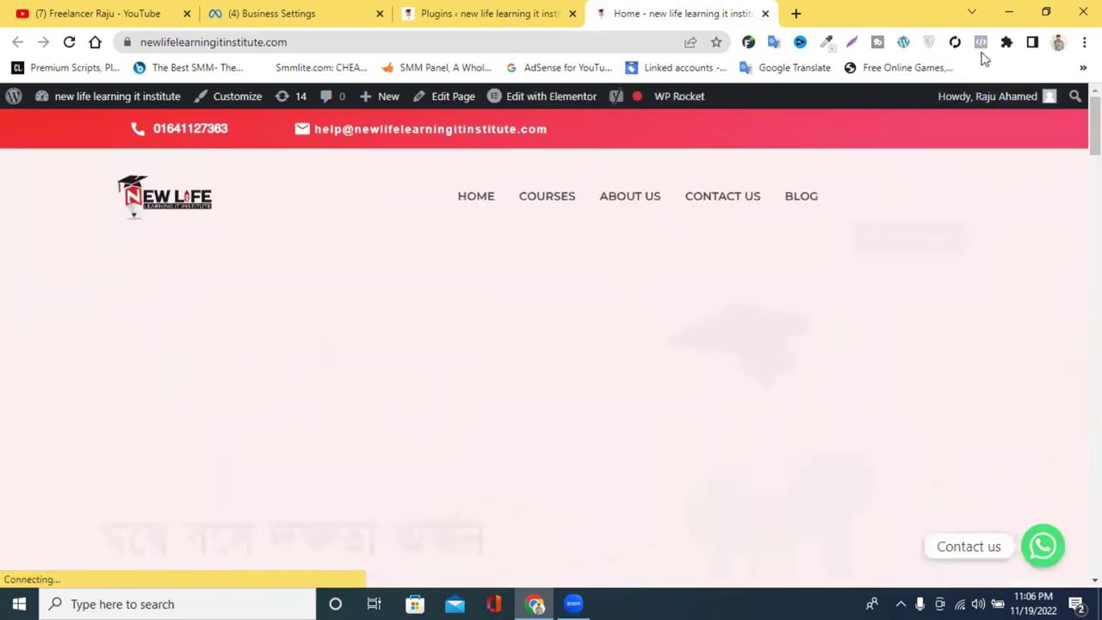
click(981, 43)
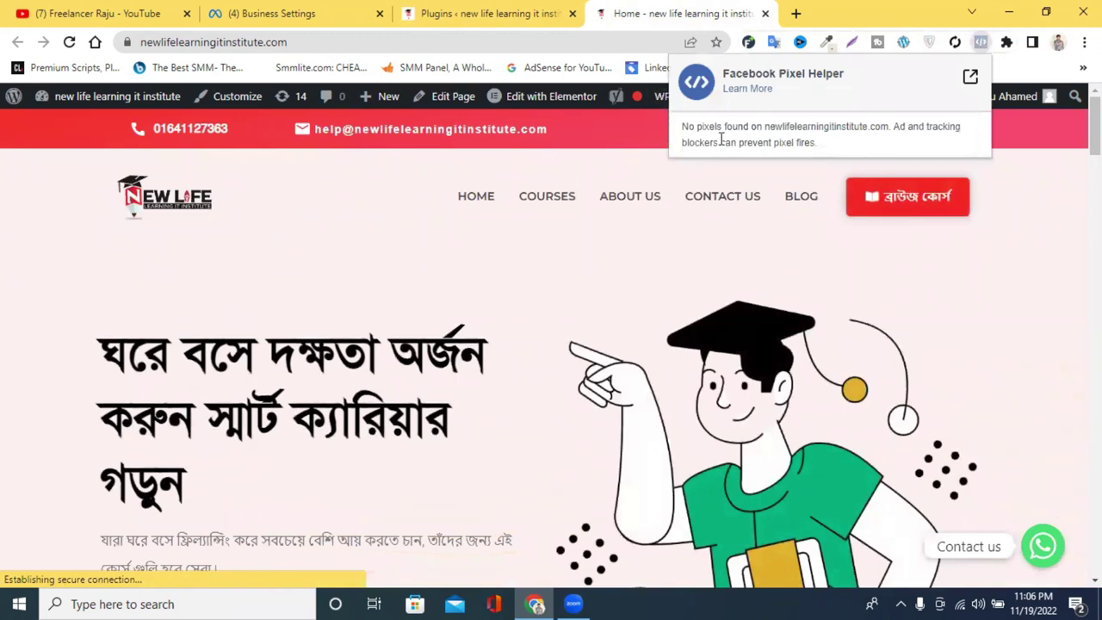
Return to the WordPress plugins page and search for new plugins with the keyword "header"
click(502, 12)
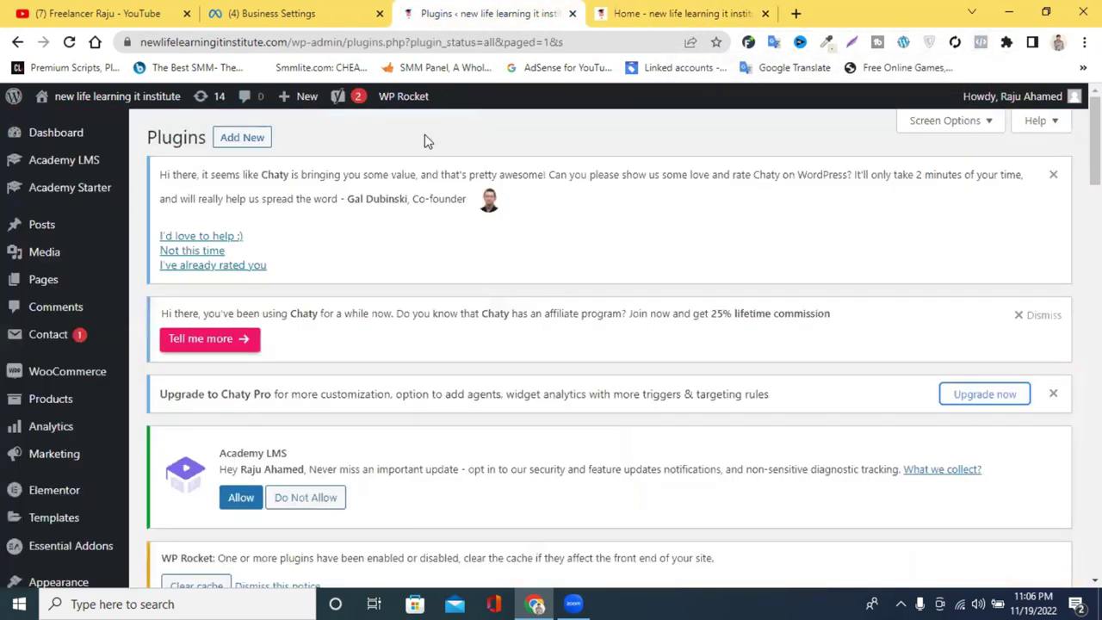
click(233, 140)
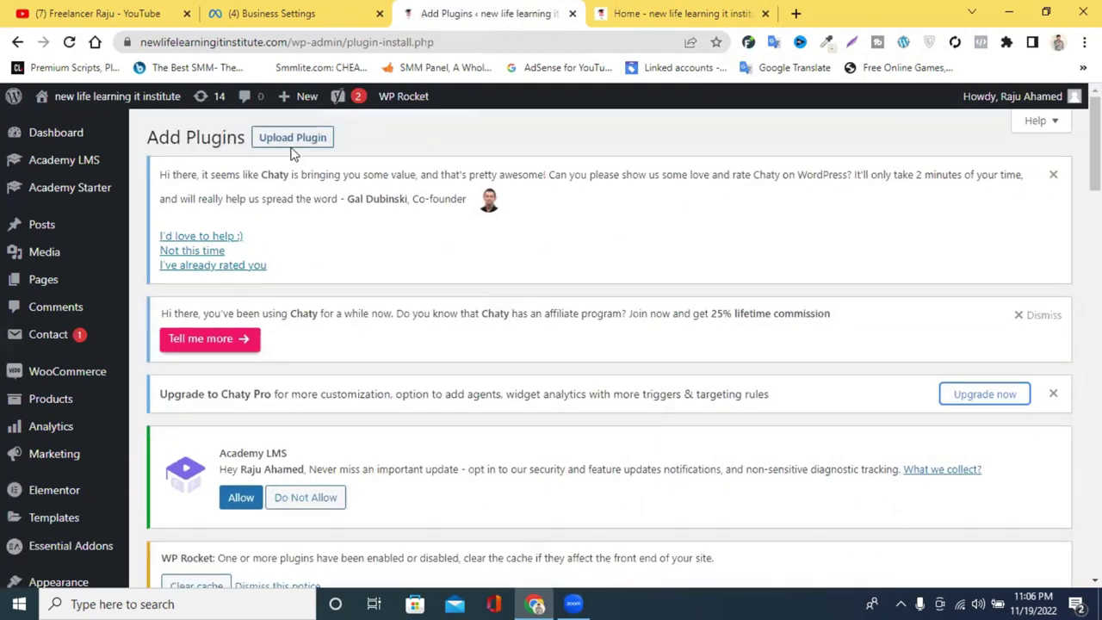
scroll(445, 234, down, 5)
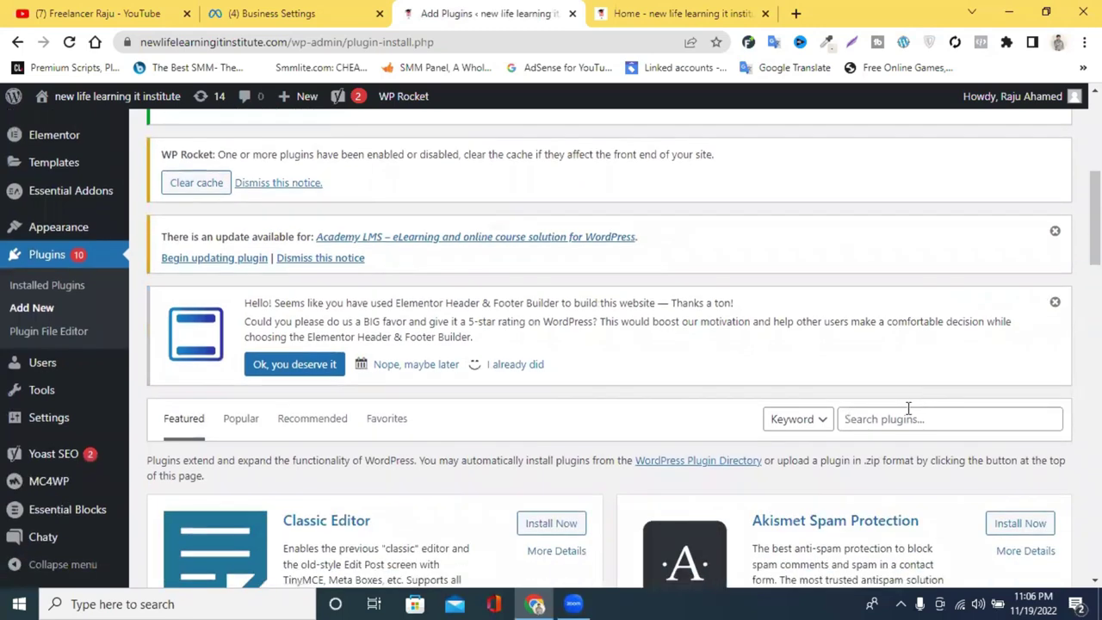
click(908, 418)
text(header)
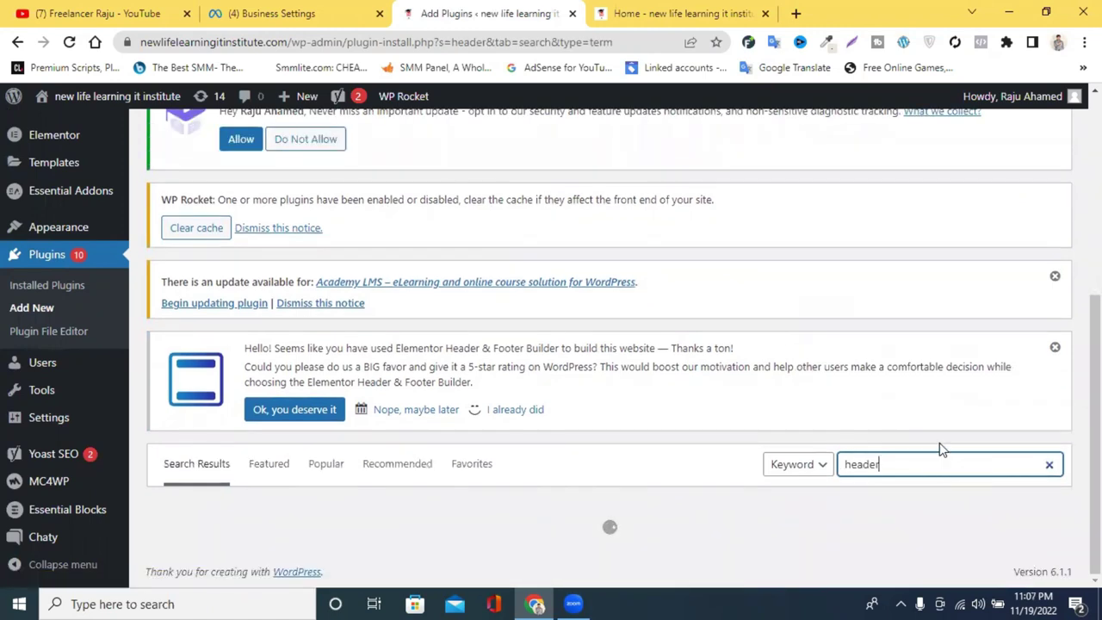
Install and activate the Insert Headers And Footers plugin by WPBrigade from the search results
scroll(904, 448, down, 5)
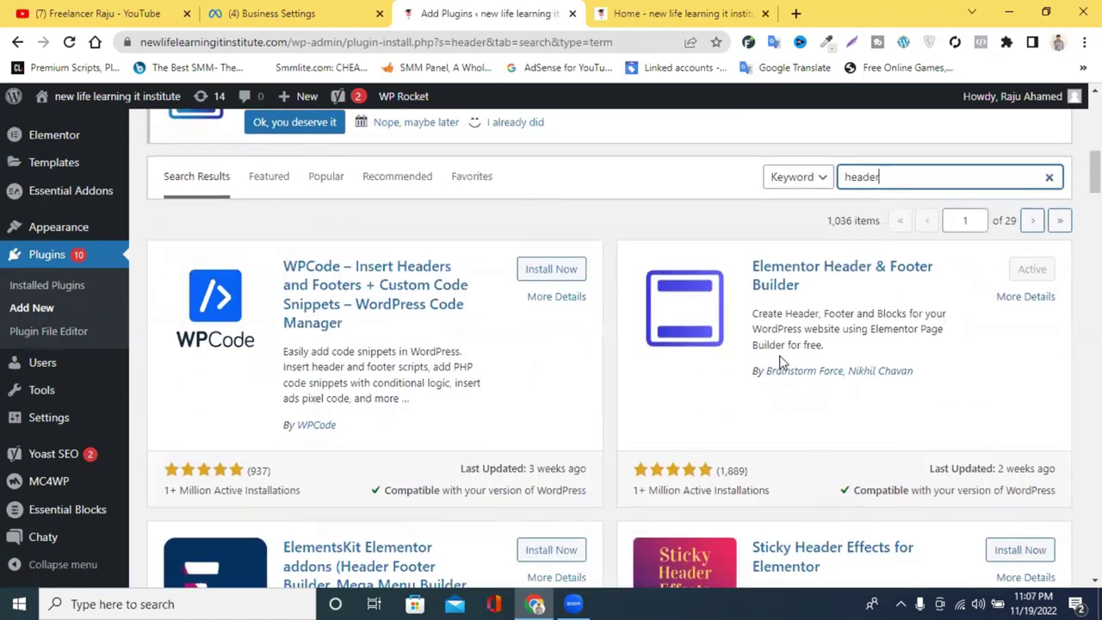
scroll(775, 396, down, 5)
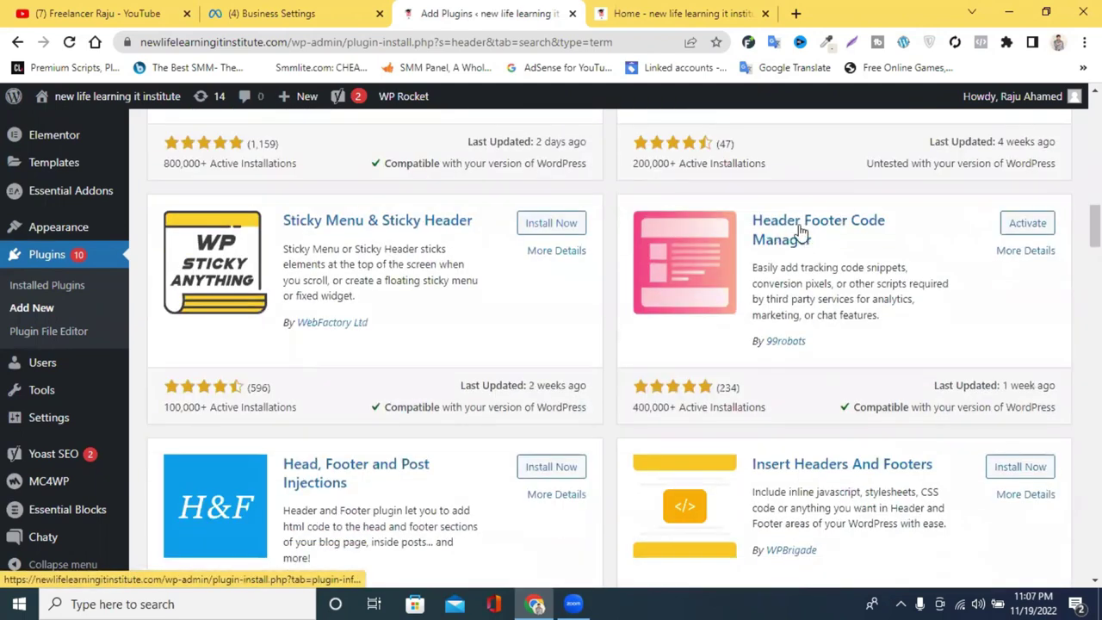
scroll(782, 324, down, 2)
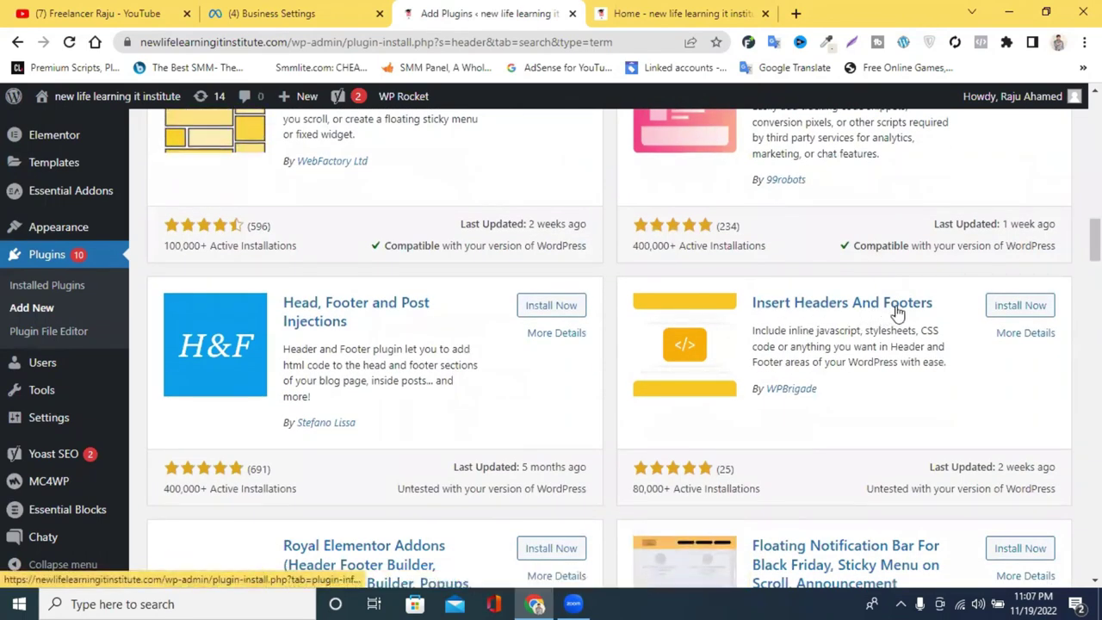
scroll(777, 309, up, 2)
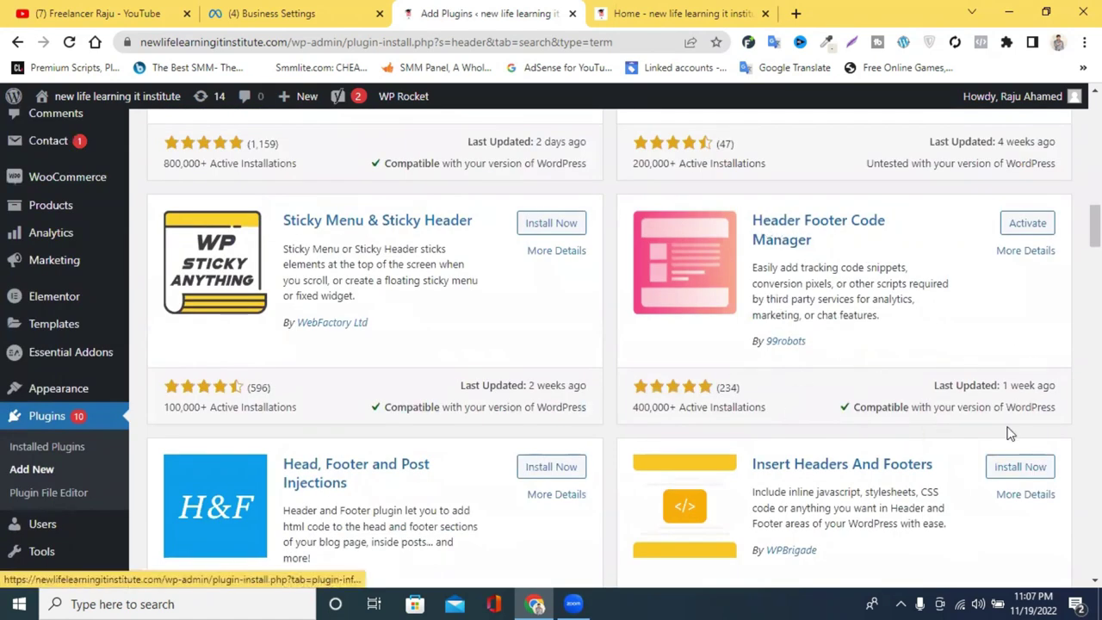
click(1021, 467)
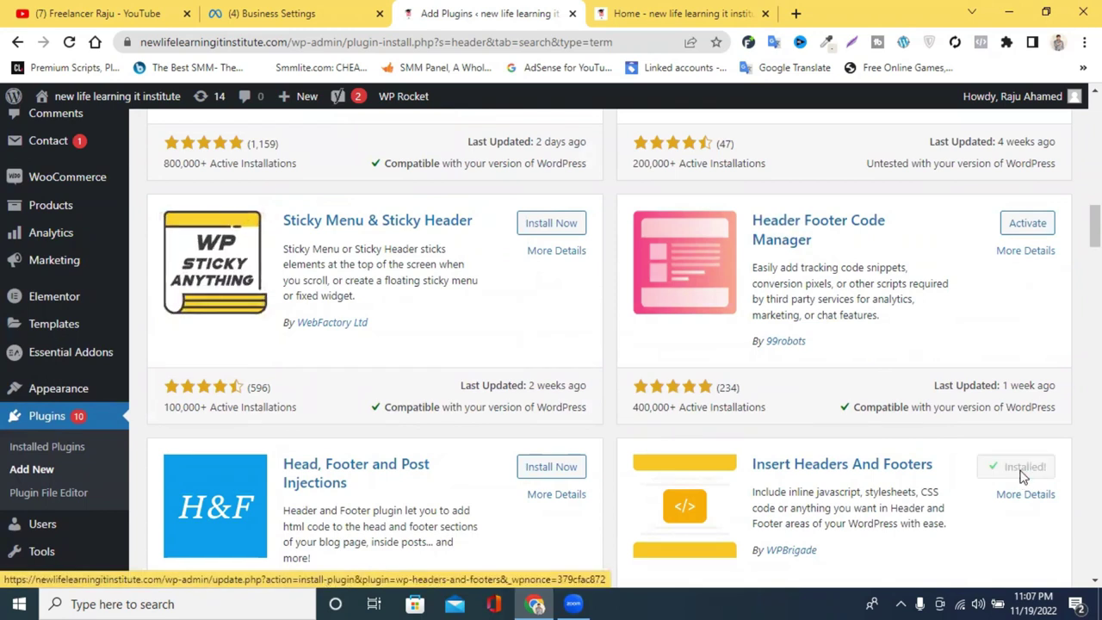
click(1021, 473)
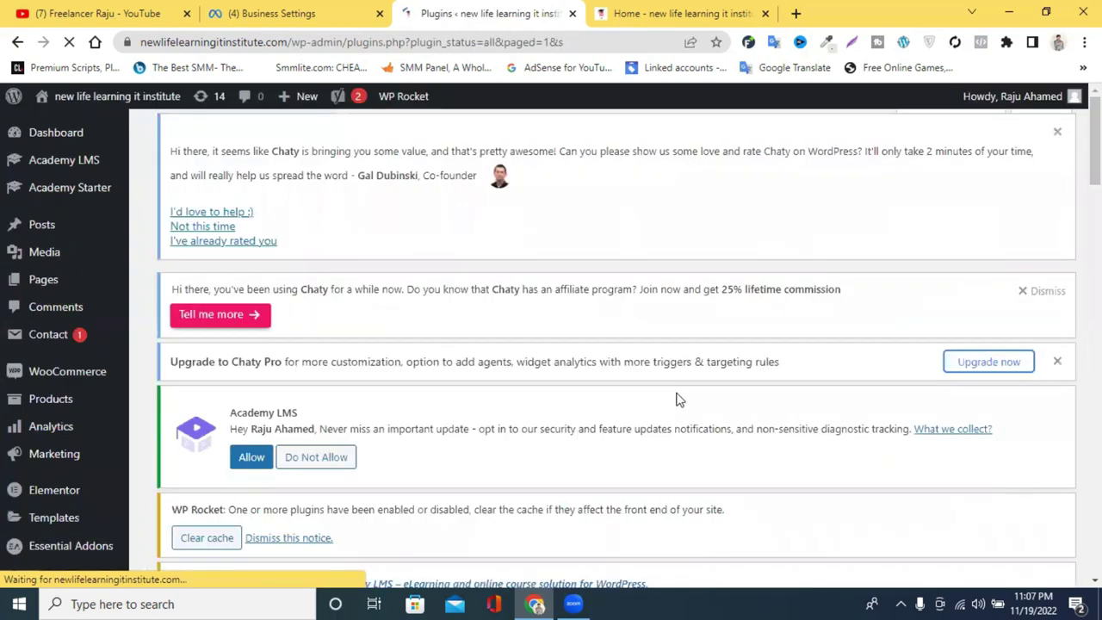
Look through the installed plugins list for the newly activated headers and footers plugin
scroll(677, 399, down, 7)
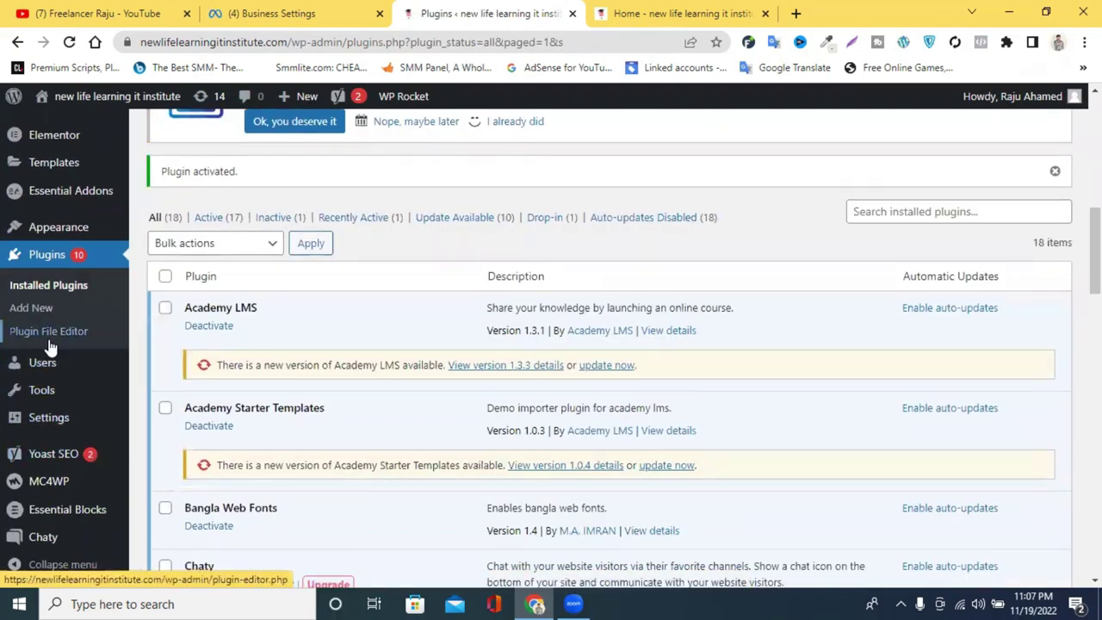
scroll(86, 353, down, 4)
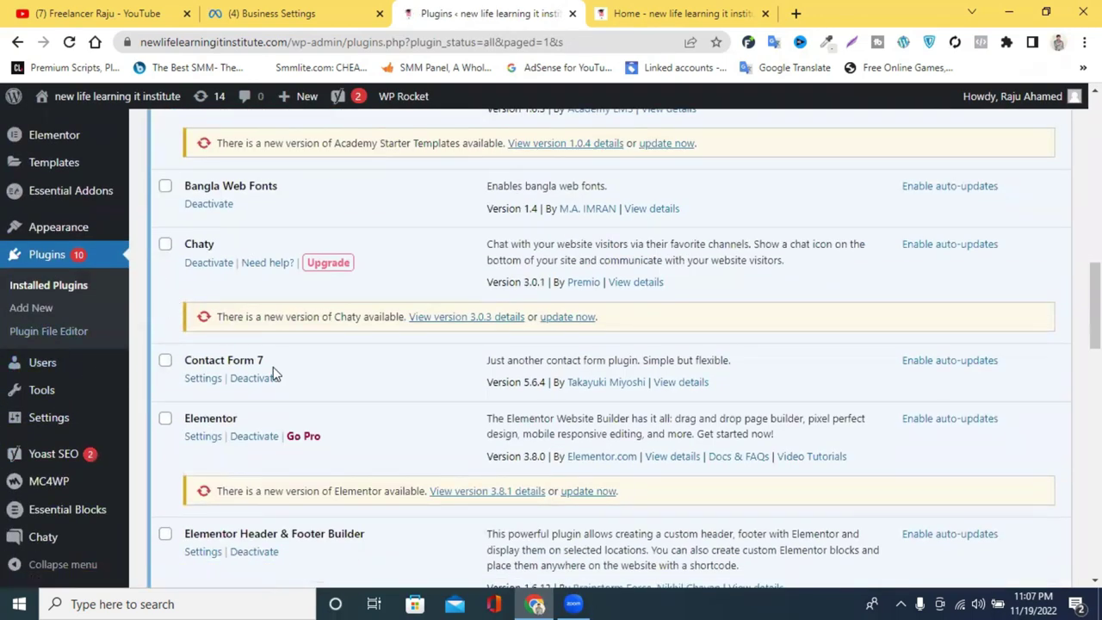
scroll(274, 374, down, 4)
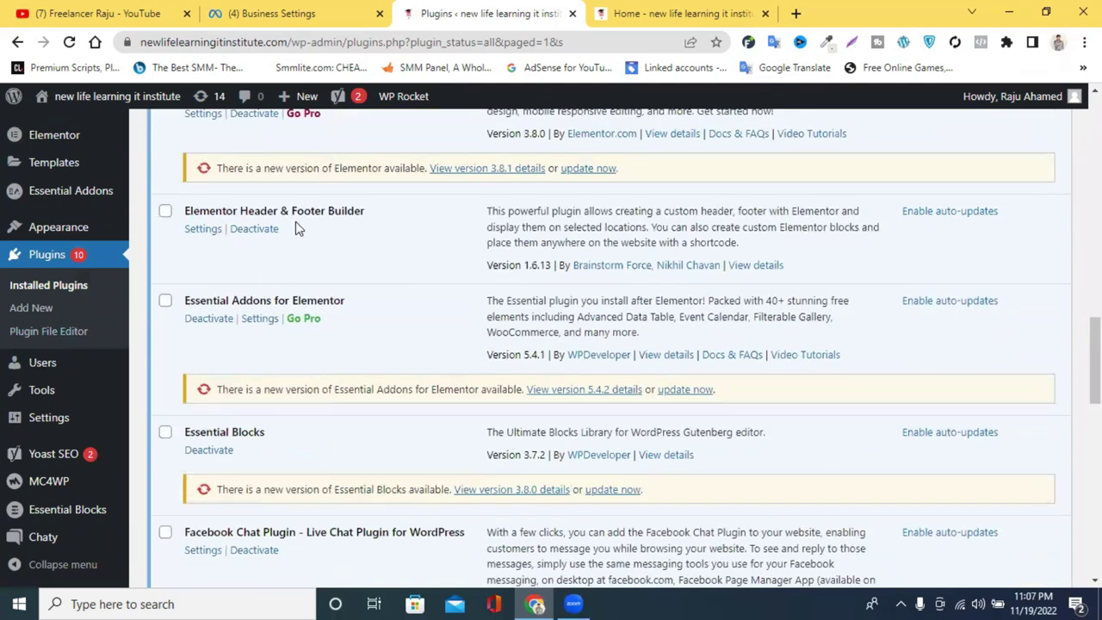
scroll(352, 336, down, 4)
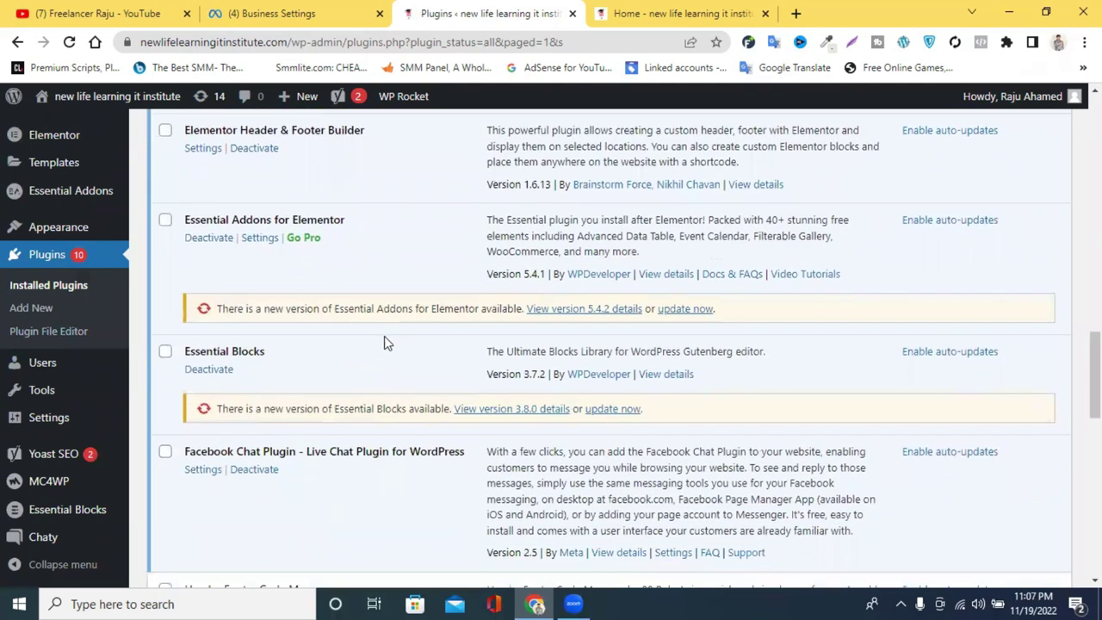
scroll(387, 346, down, 2)
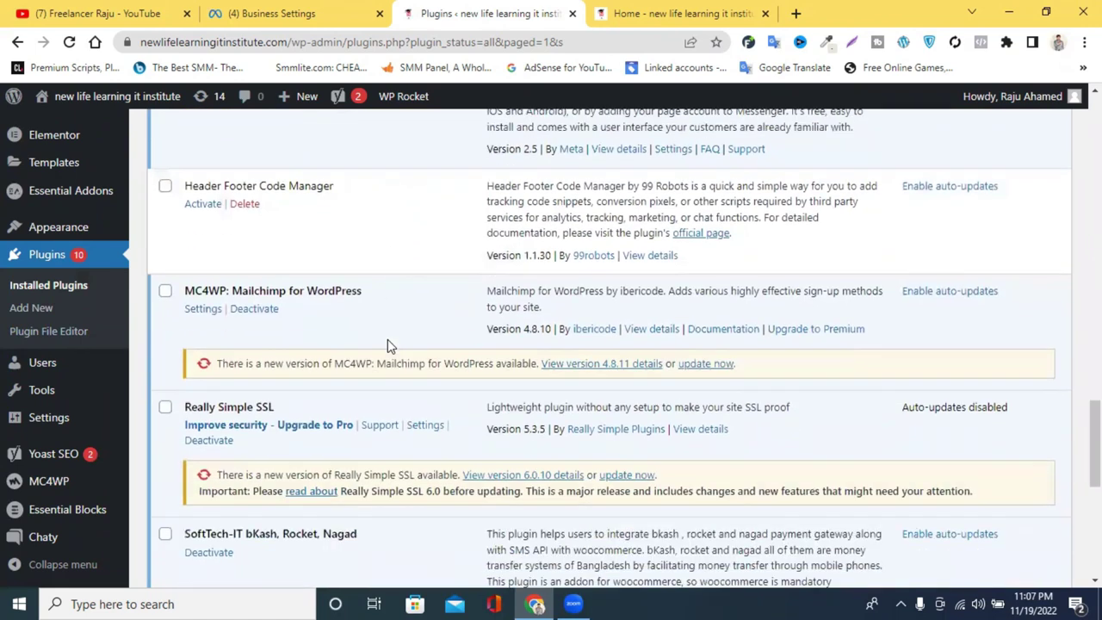
scroll(387, 344, down, 5)
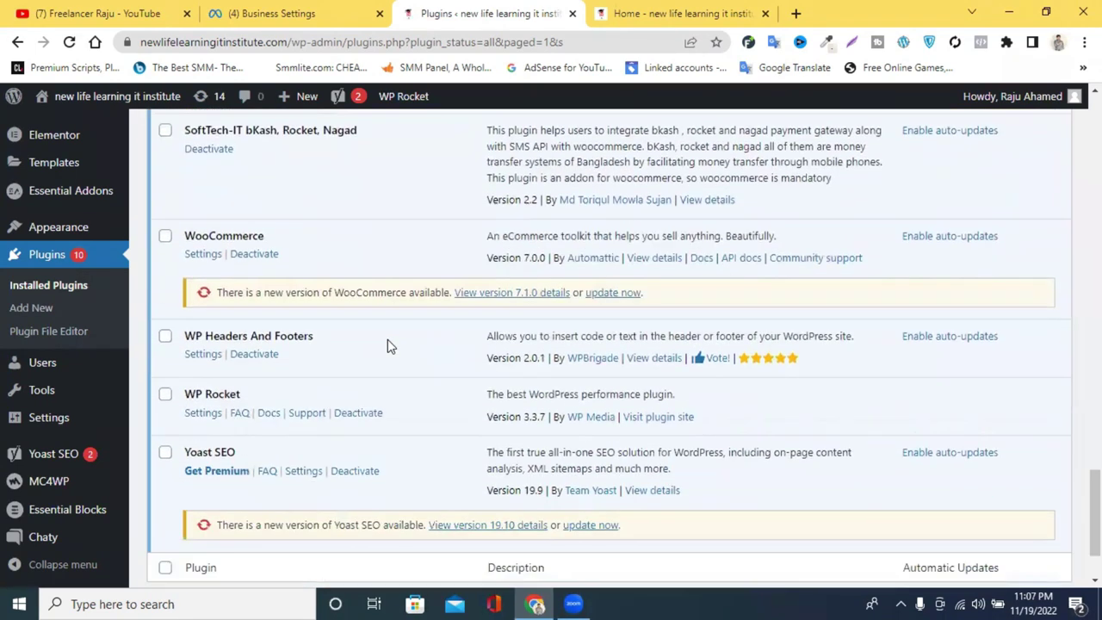
scroll(409, 359, down, 2)
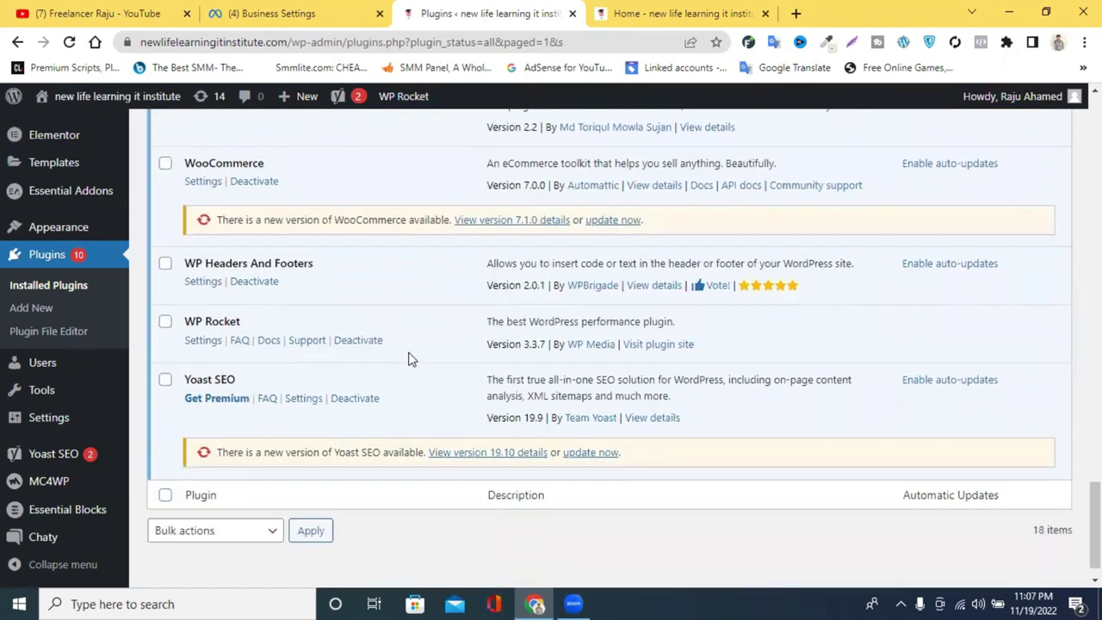
scroll(409, 359, up, 12)
scroll(409, 359, up, 6)
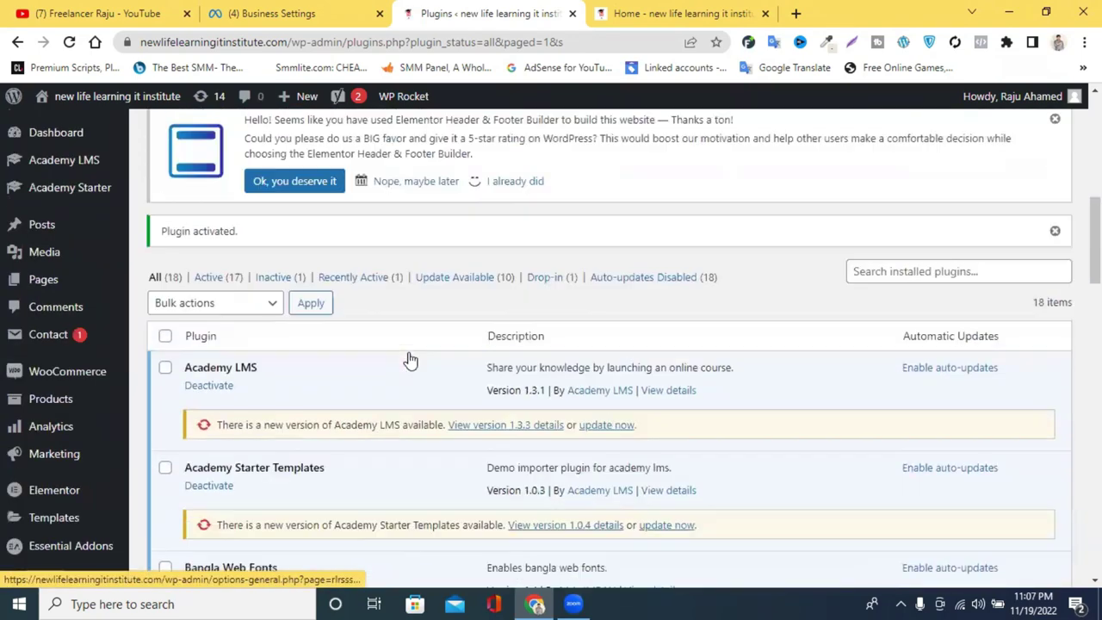
Reload the installed plugins list and open the settings of the WP Headers And Footers plugin
right_click(438, 310)
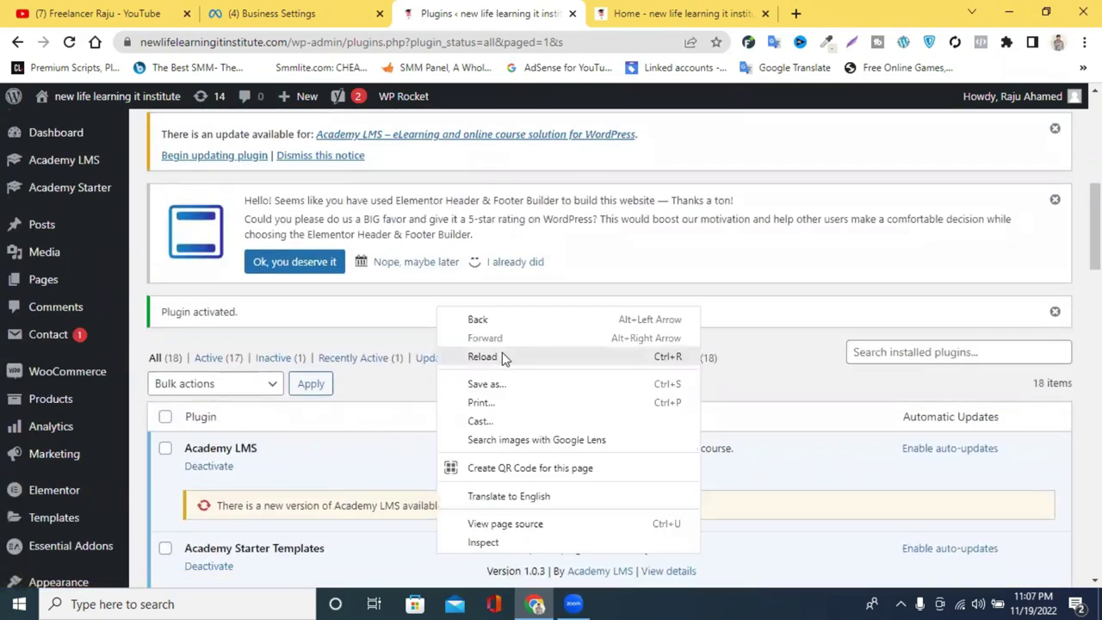
click(502, 354)
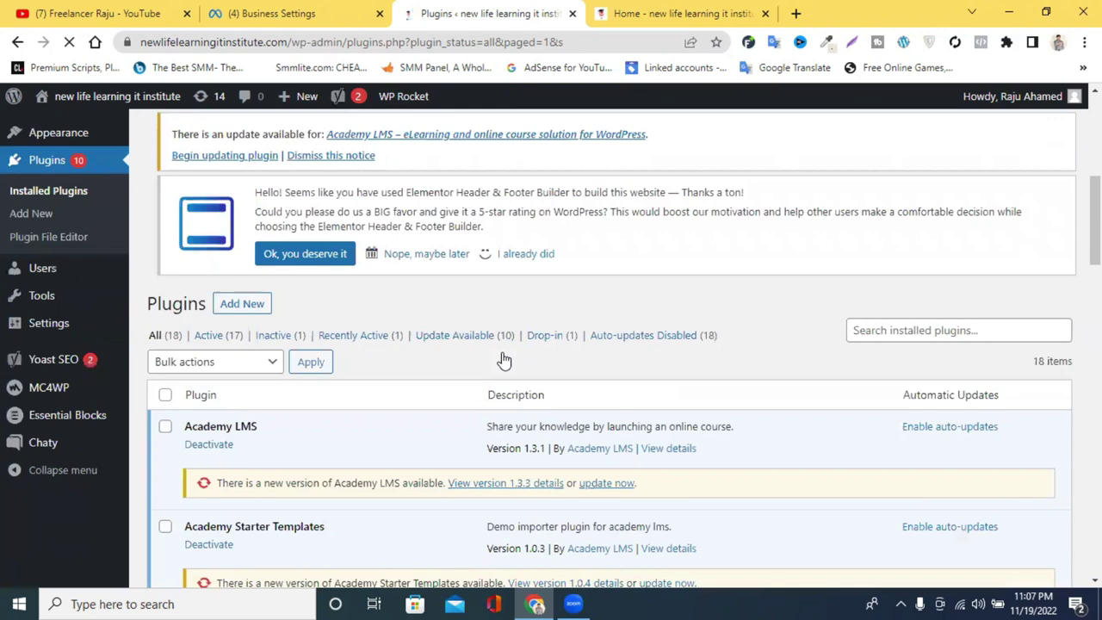
scroll(499, 360, down, 3)
scroll(495, 357, down, 3)
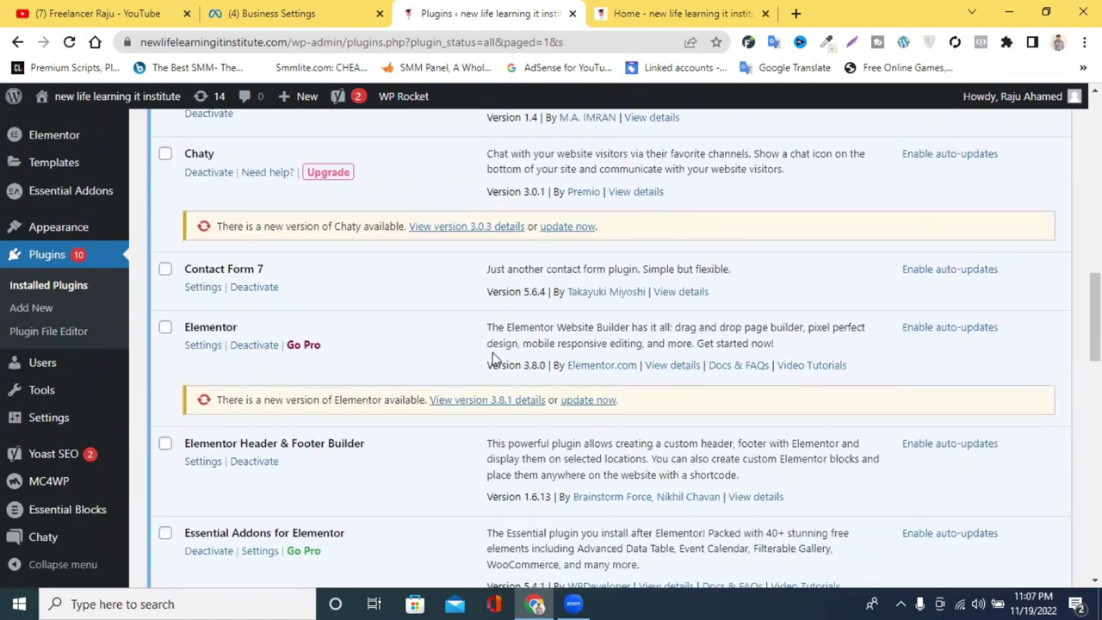
scroll(495, 358, down, 3)
scroll(495, 357, down, 2)
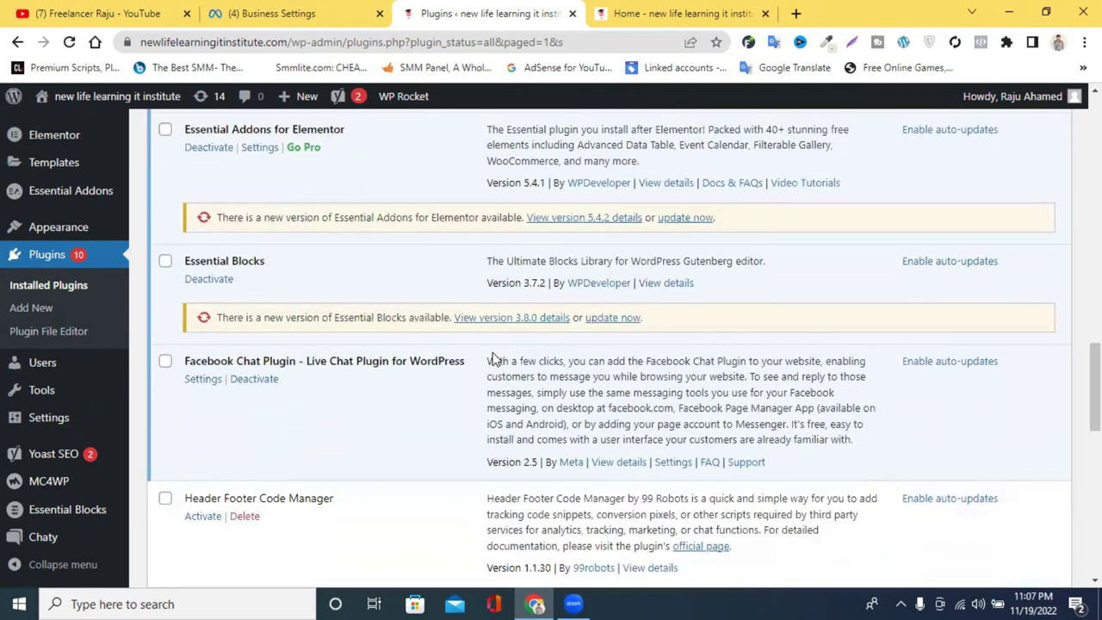
scroll(495, 357, down, 2)
scroll(336, 355, down, 5)
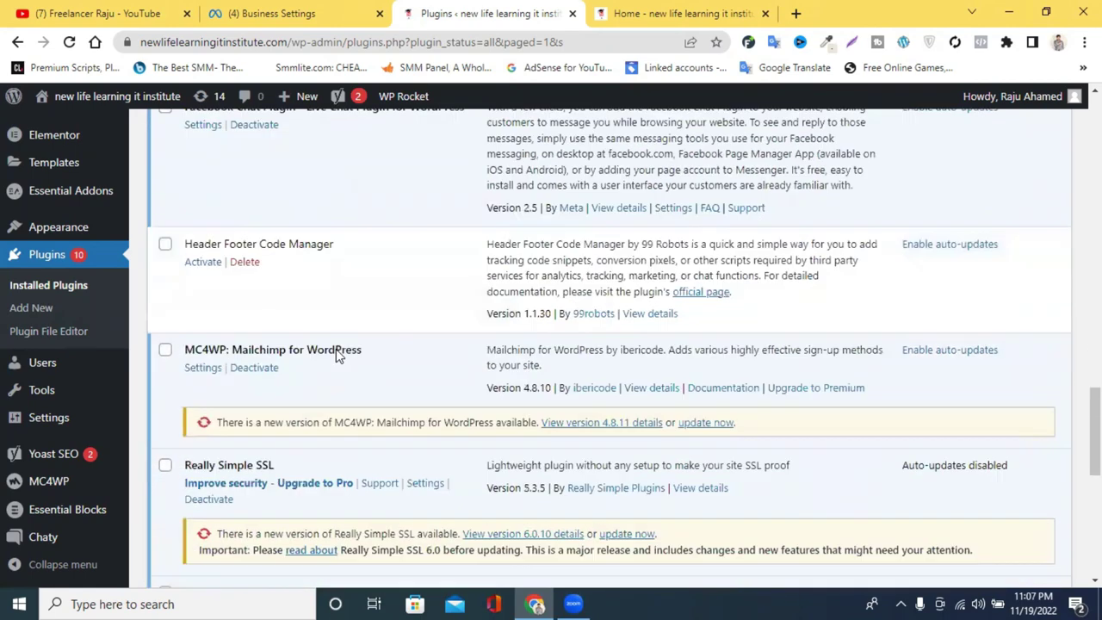
scroll(326, 402, down, 3)
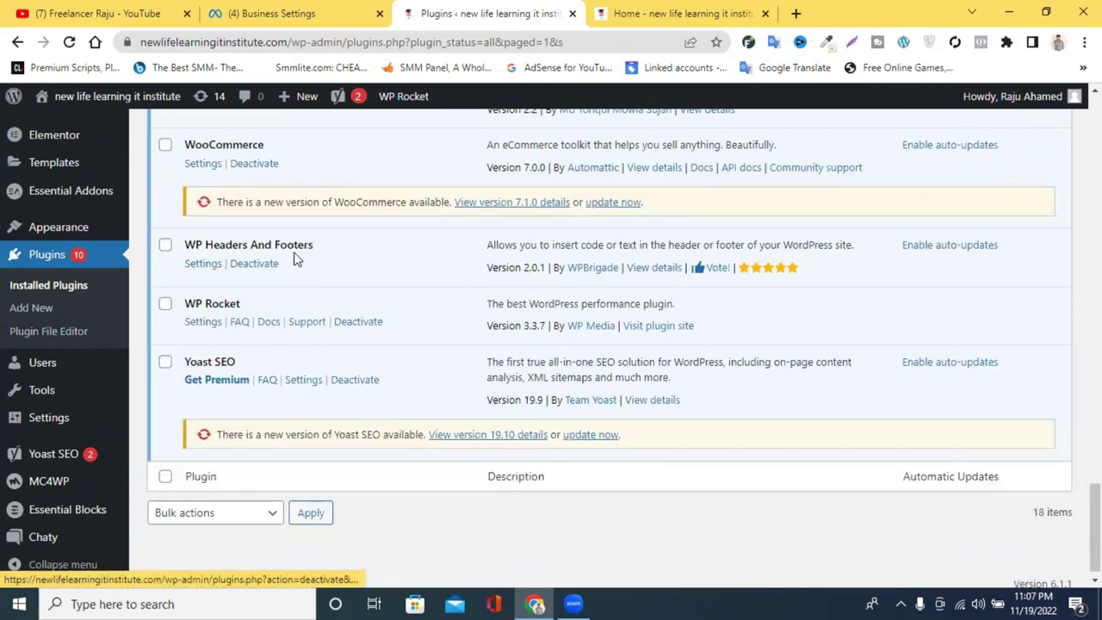
click(205, 270)
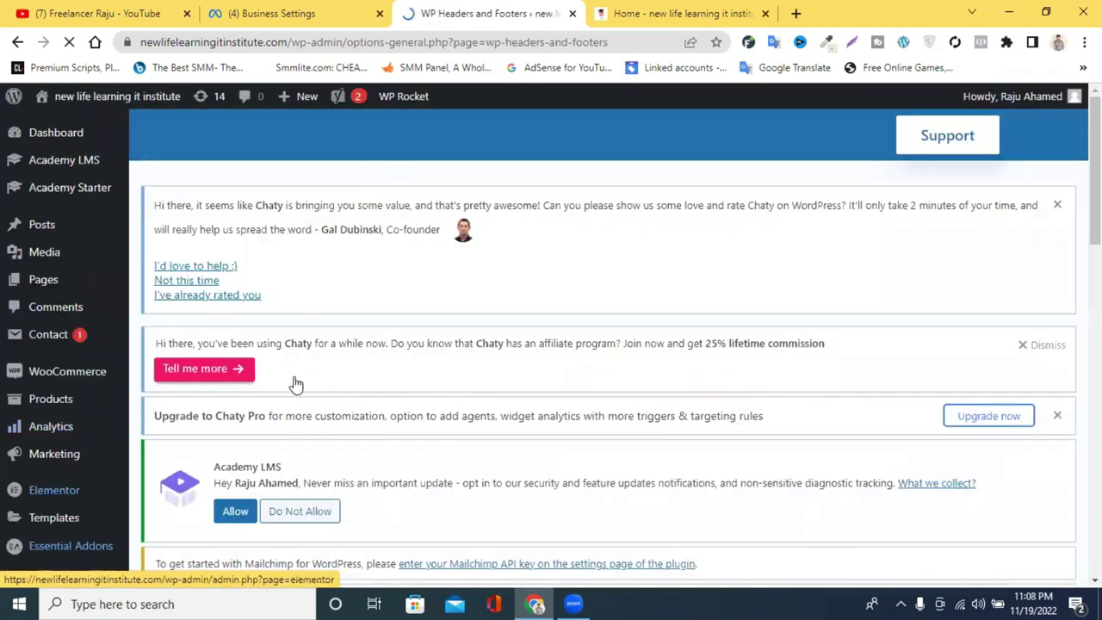
Find the plugin's Scripts in Header section, and copy the mohi 1 pixel base code from Install pixel in Meta Business Settings
scroll(347, 376, down, 6)
scroll(361, 376, down, 3)
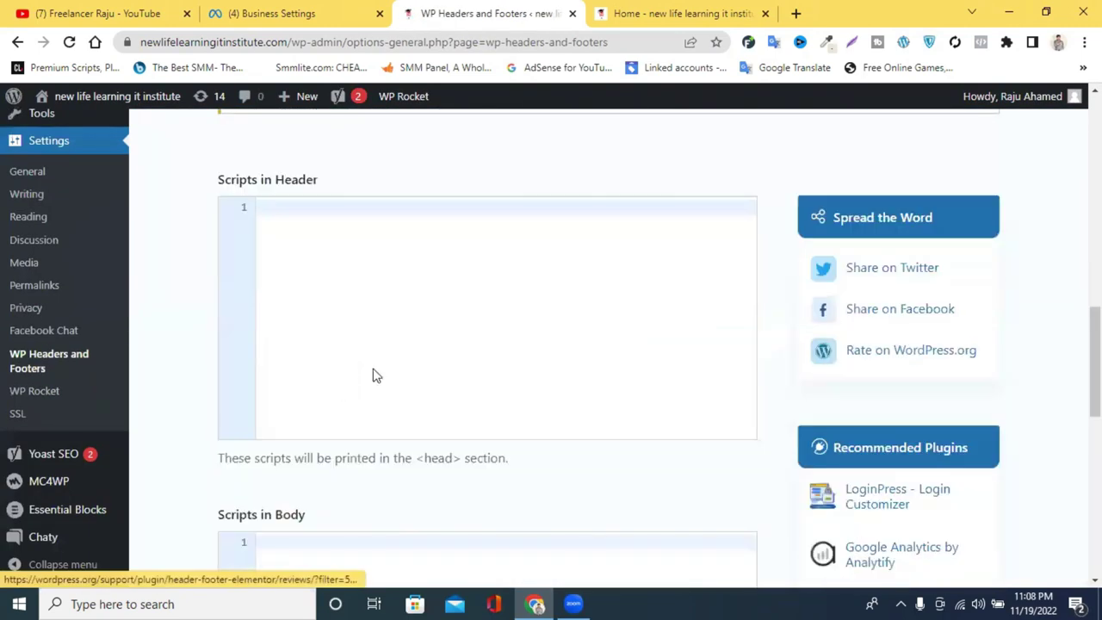
scroll(474, 366, up, 3)
scroll(344, 340, down, 6)
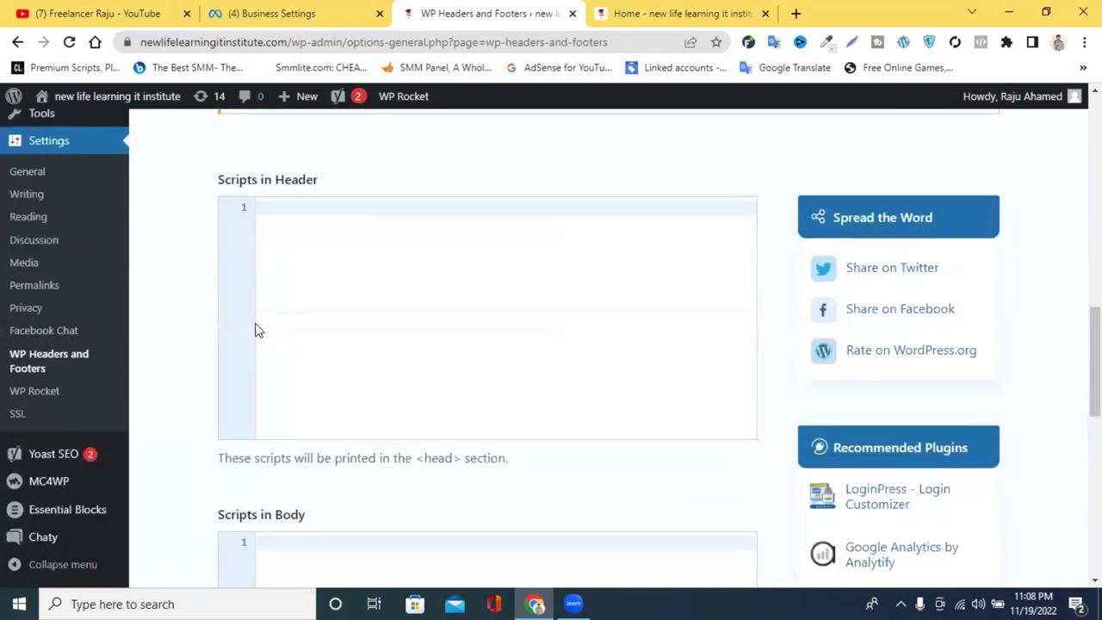
scroll(389, 320, up, 3)
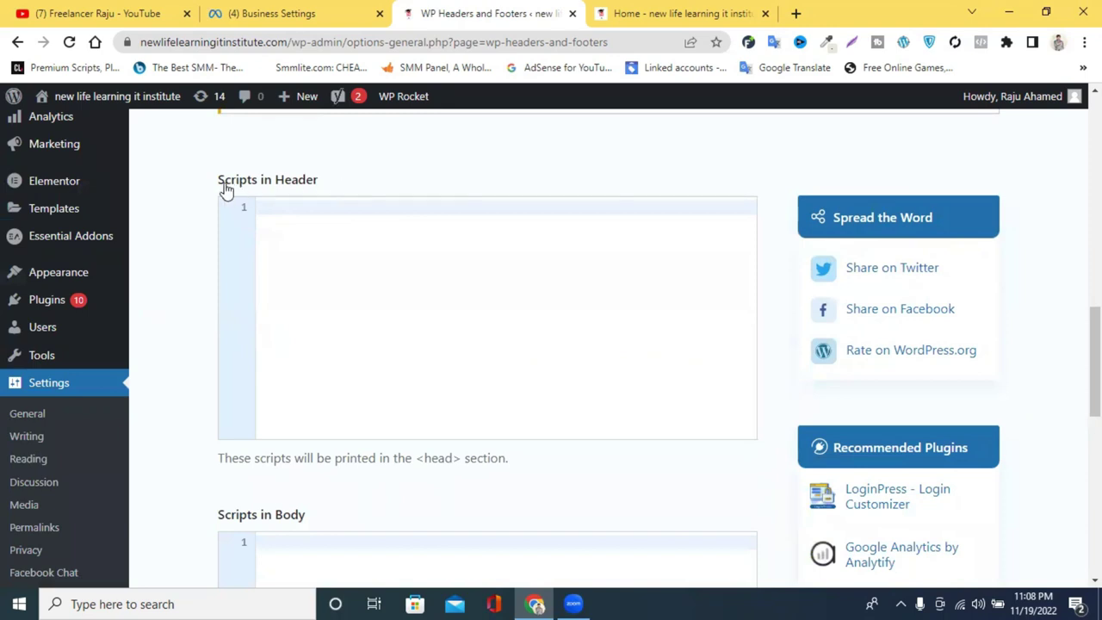
click(620, 13)
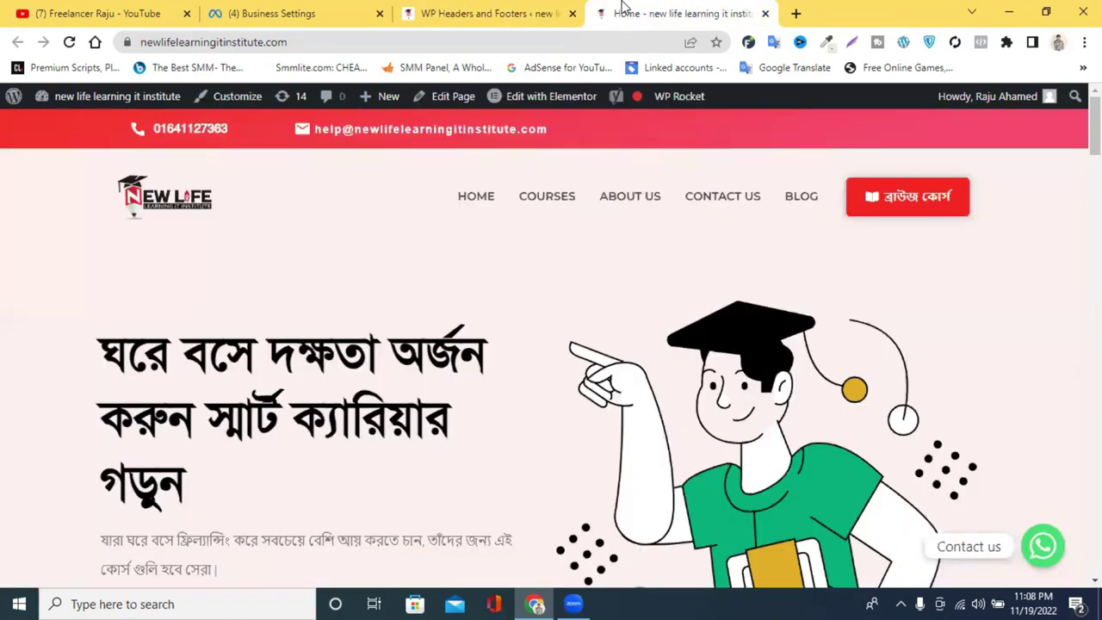
click(284, 13)
click(537, 332)
Paste the Meta pixel base code into Scripts in Header of WP Headers And Footers and save the changes
click(553, 7)
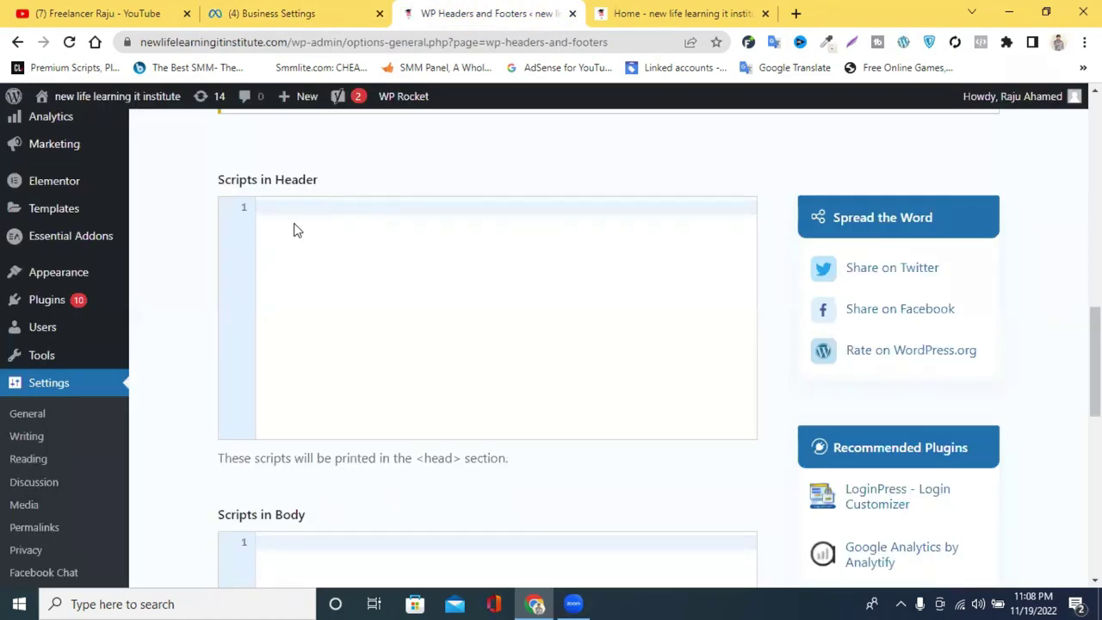
key(ctrl+v)
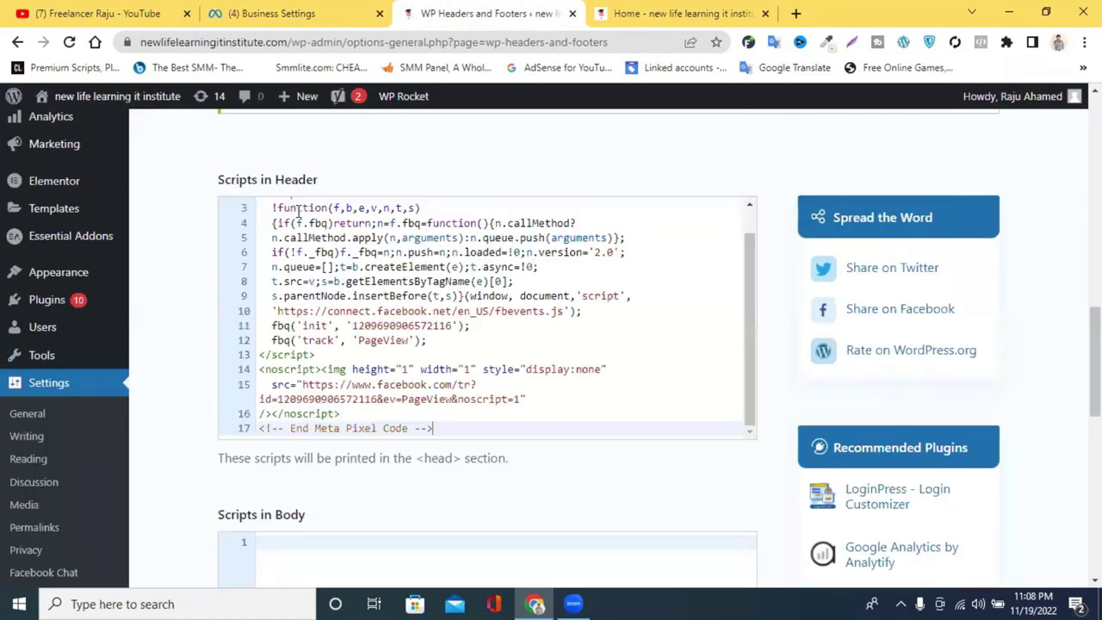
scroll(379, 288, down, 10)
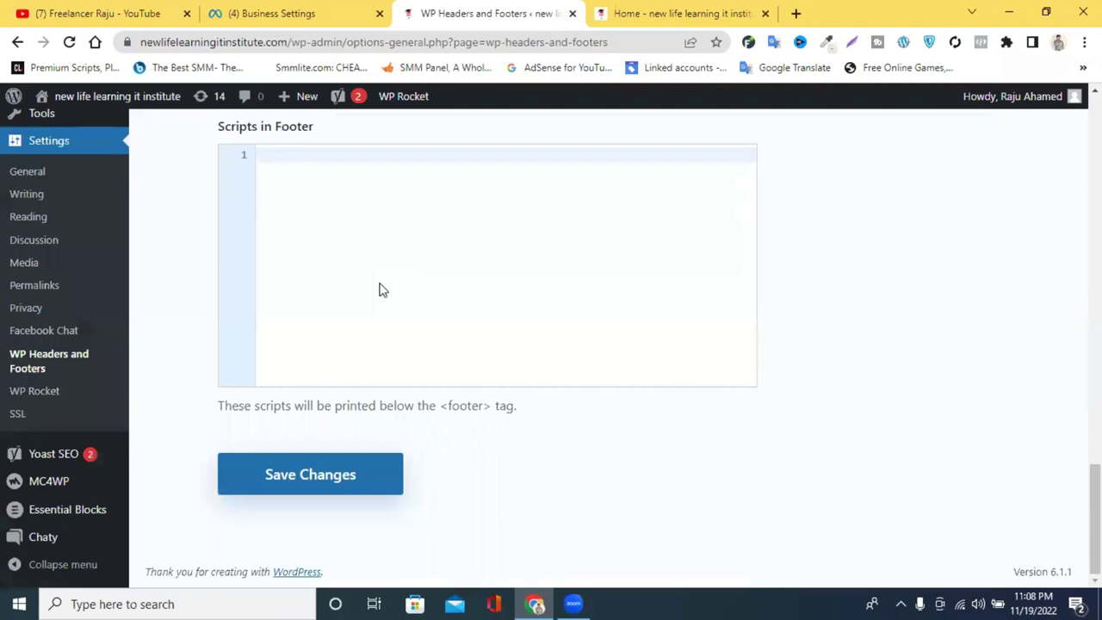
click(269, 478)
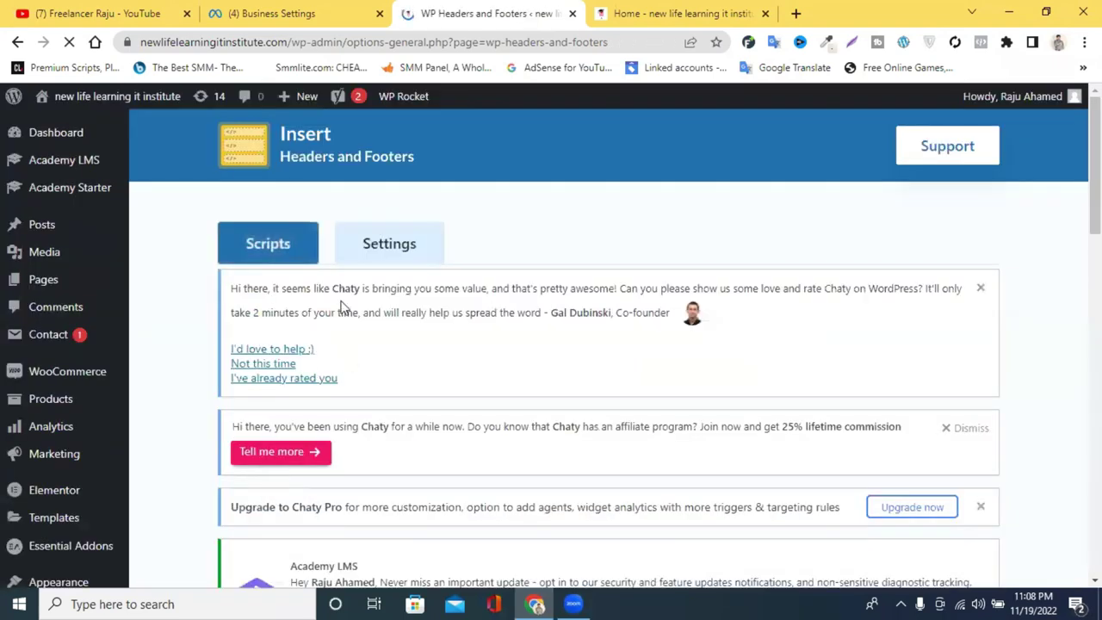
Return to the Install pixel dialog in Business Settings, turn on automatic advanced matching and continue to the event setup
click(315, 10)
scroll(570, 339, down, 5)
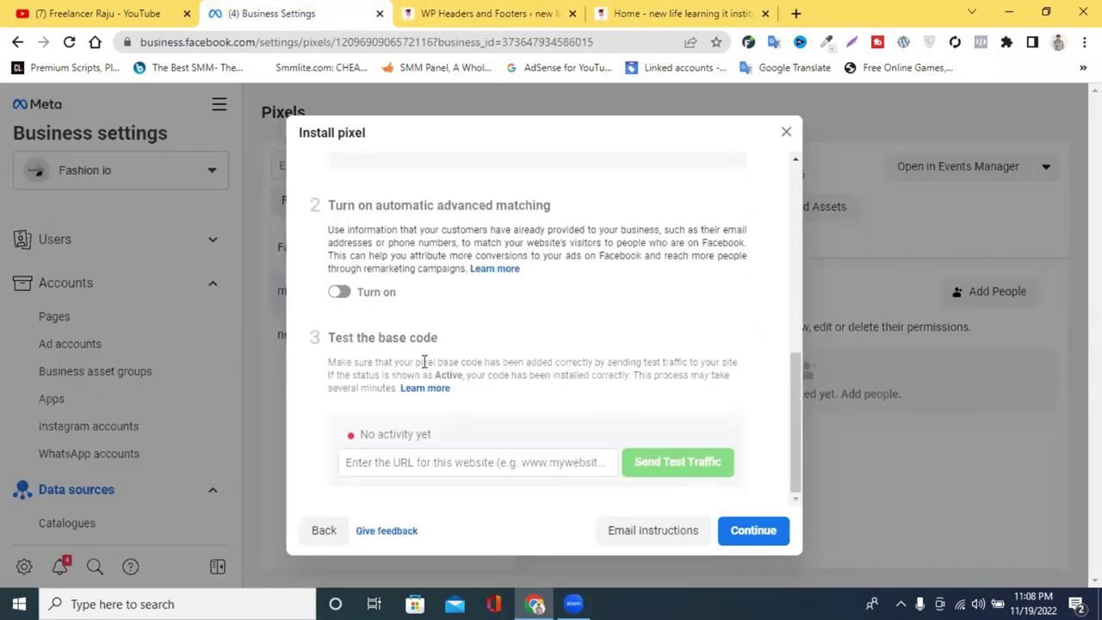
click(340, 293)
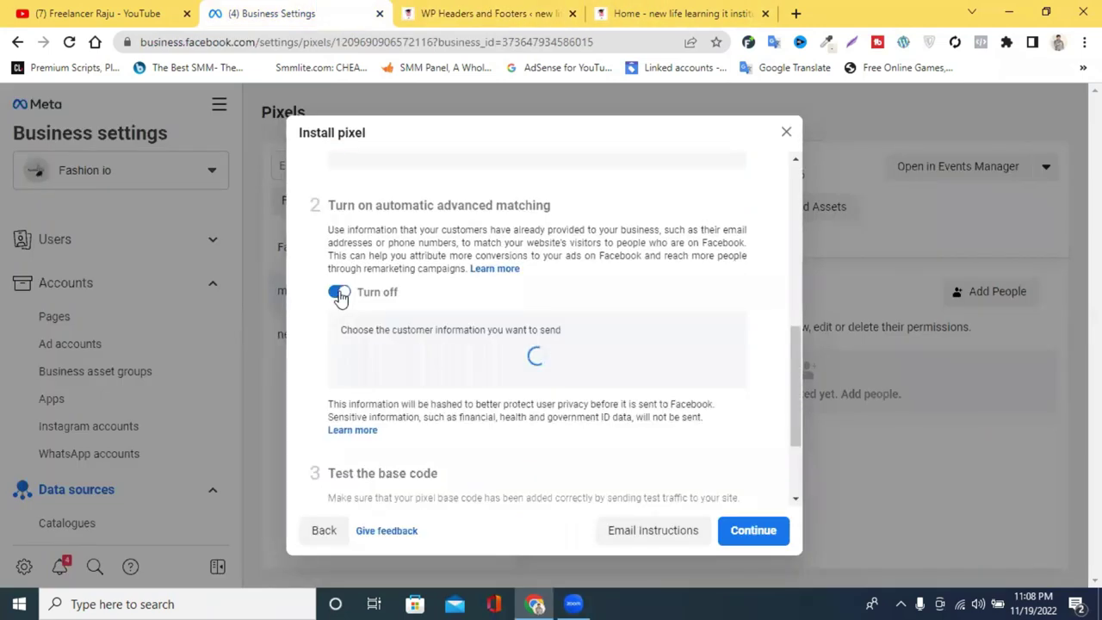
scroll(568, 318, down, 3)
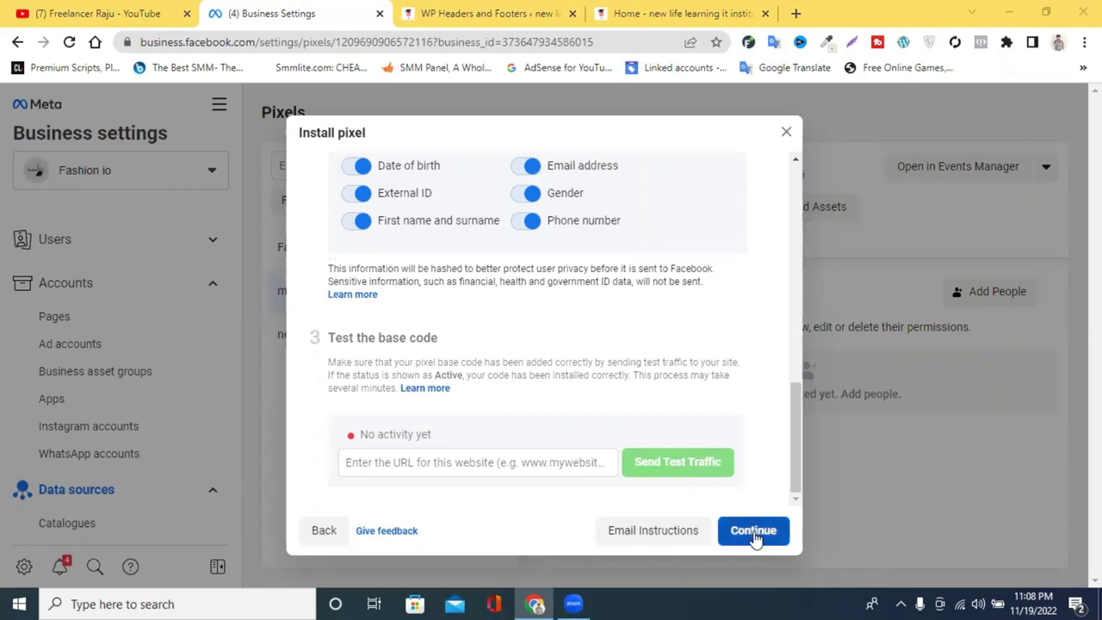
click(753, 532)
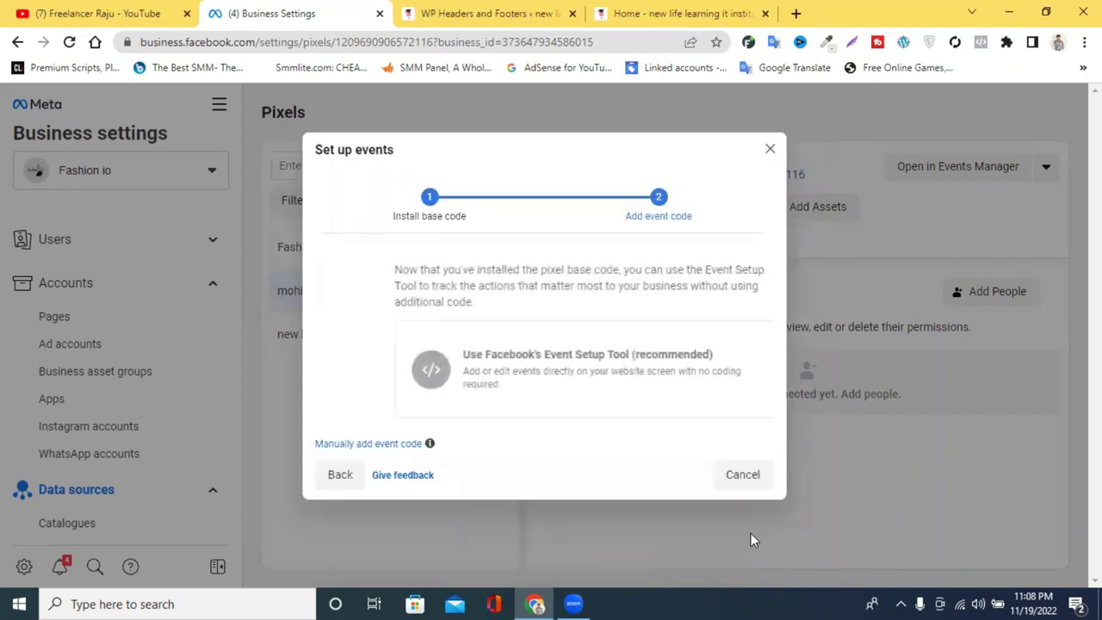
click(463, 379)
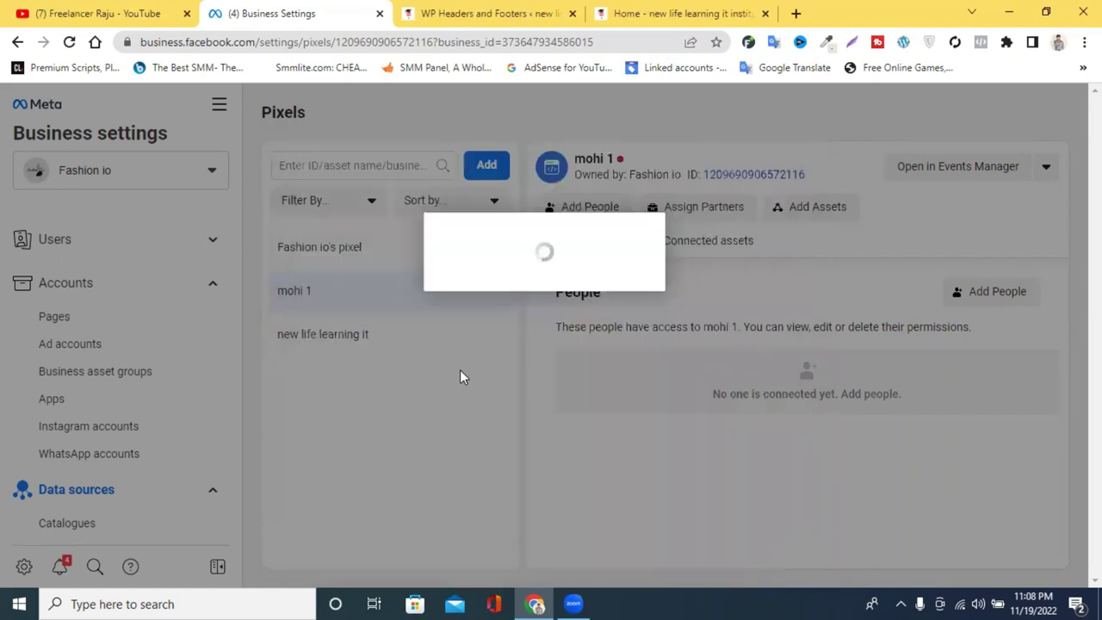
click(445, 370)
click(680, 13)
click(306, 43)
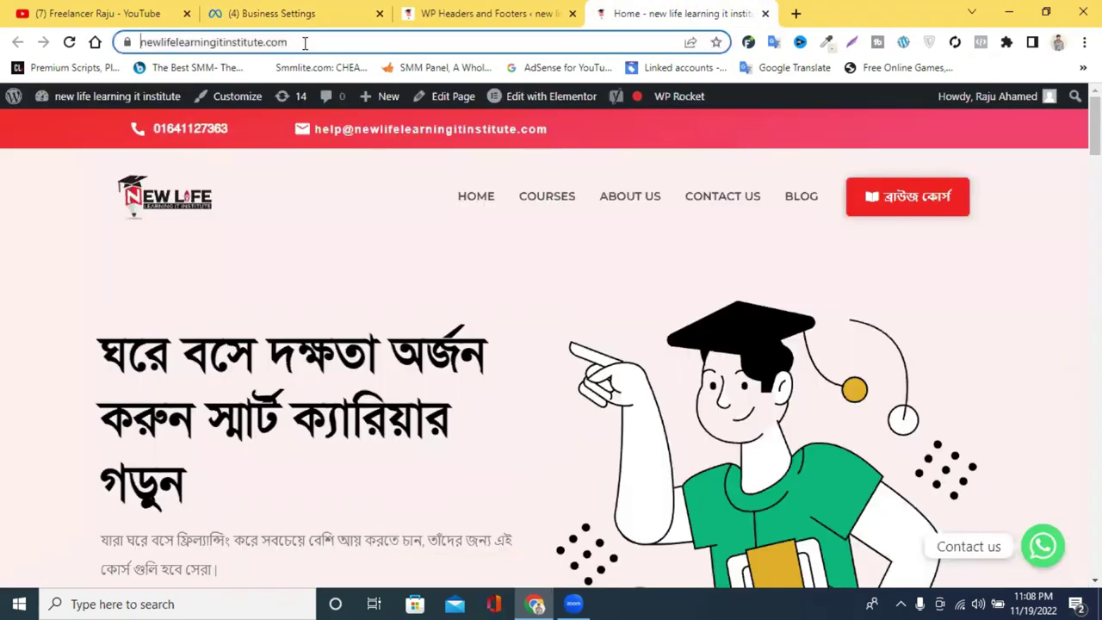
right_click(306, 42)
click(396, 133)
click(297, 13)
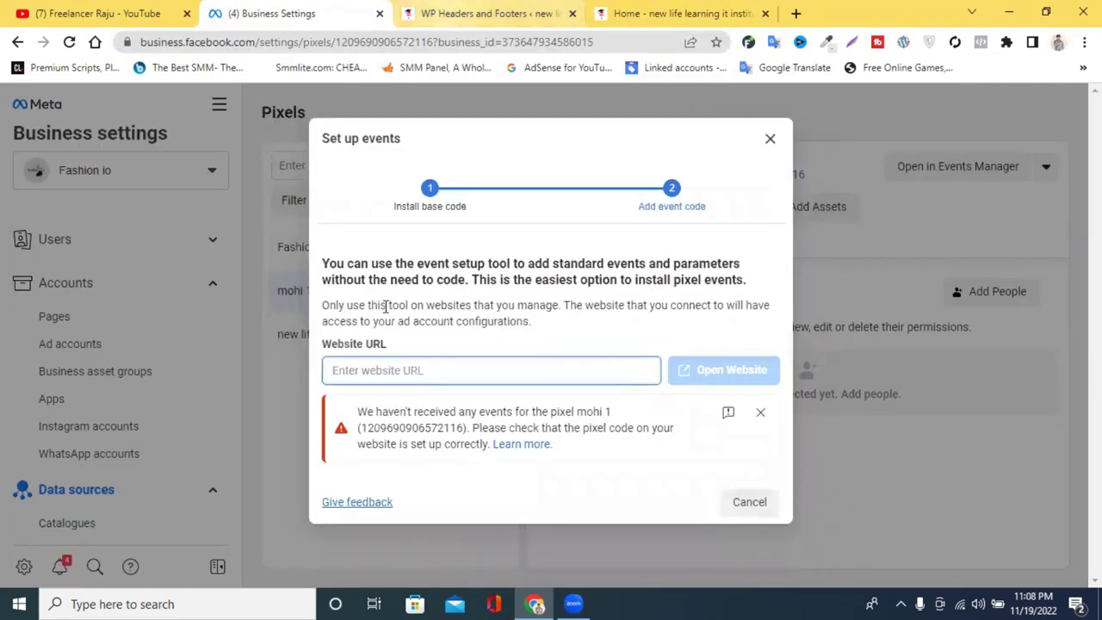
key(ctrl+v)
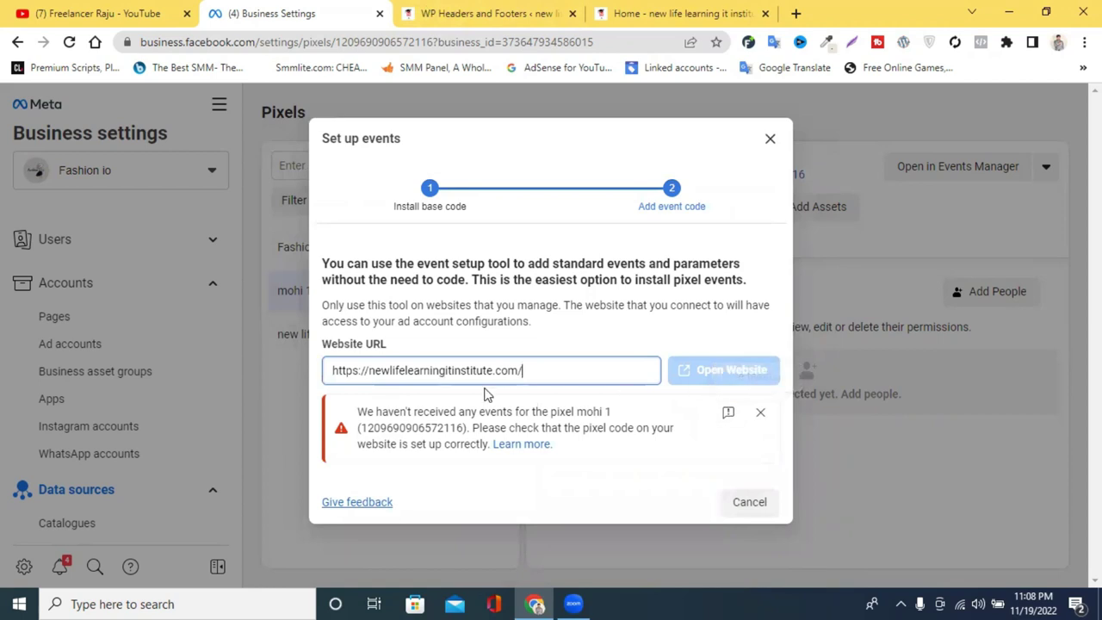
click(761, 413)
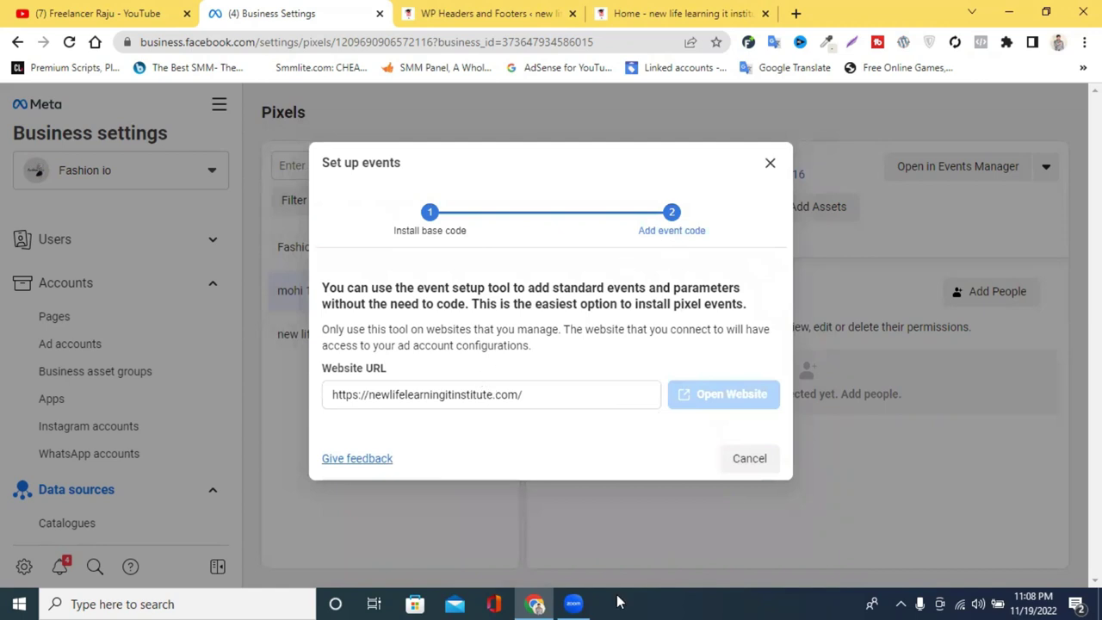
click(538, 403)
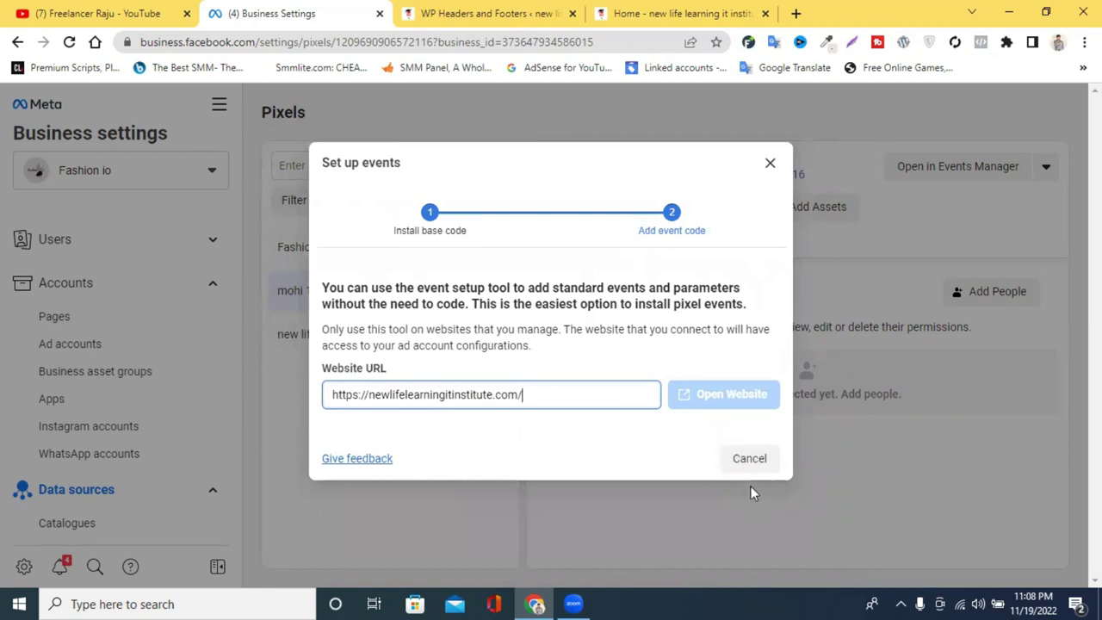
click(773, 164)
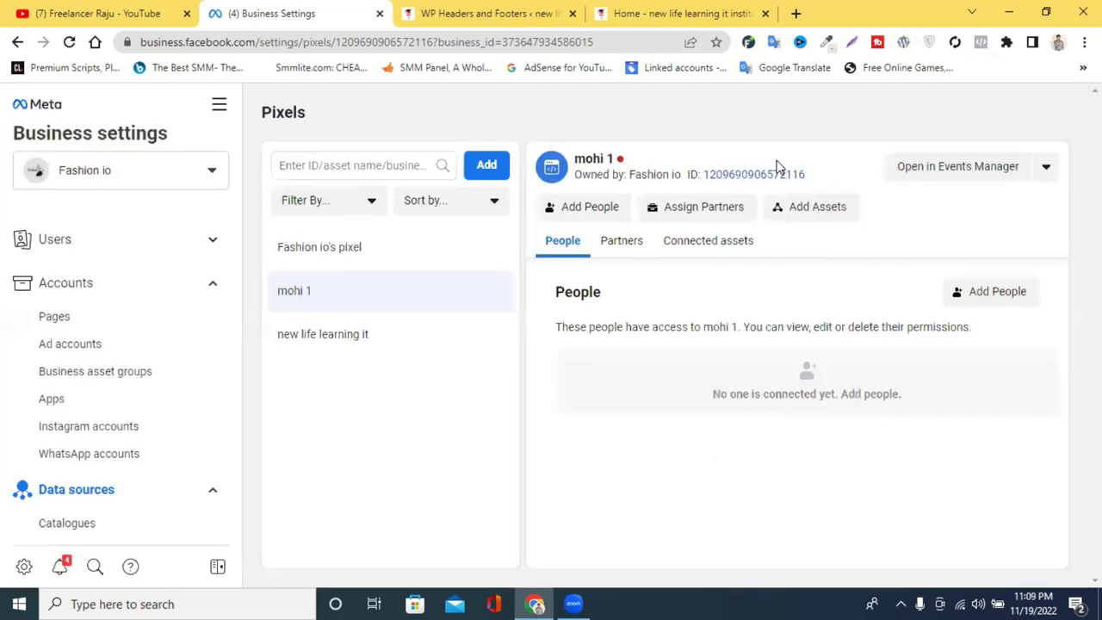
Reload the website's home page and check for the mohi 1 pixel with Facebook Pixel Helper
click(676, 13)
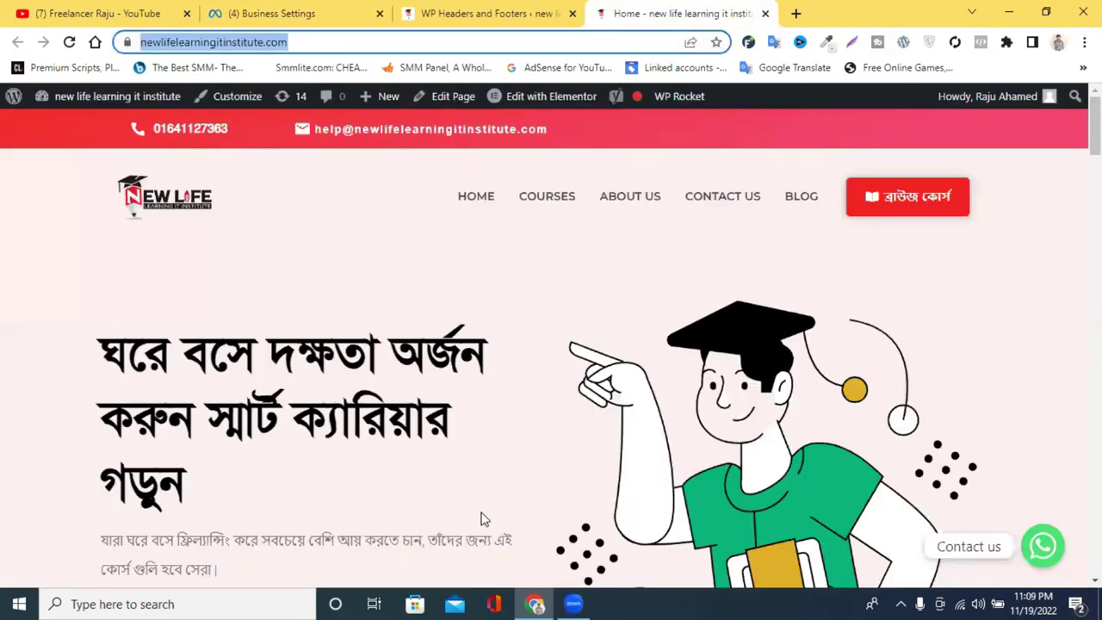
key(F5)
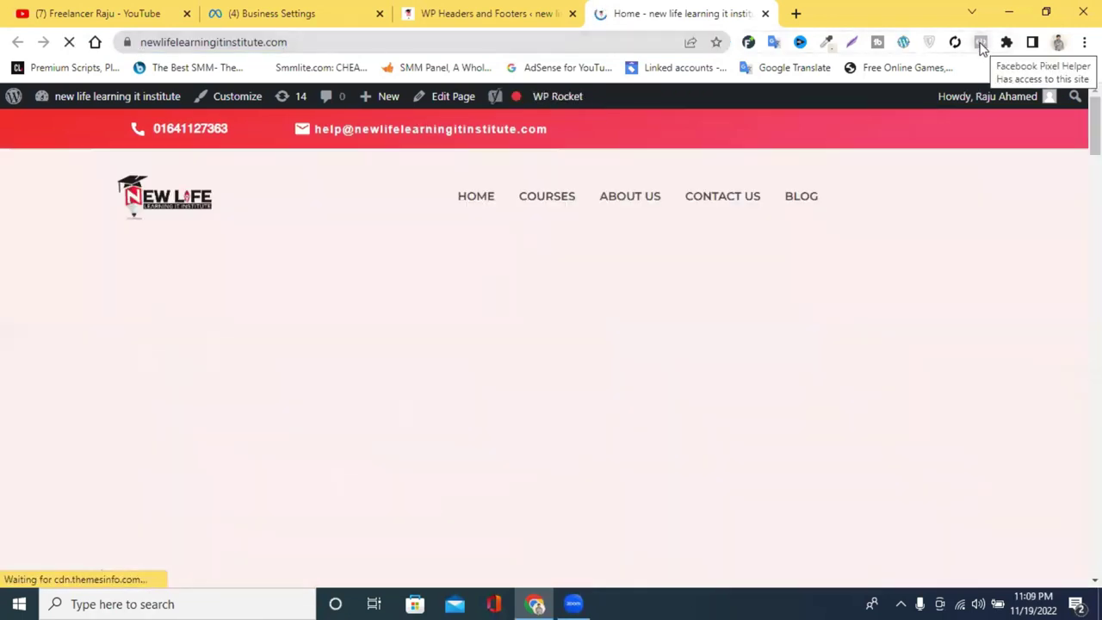
click(981, 43)
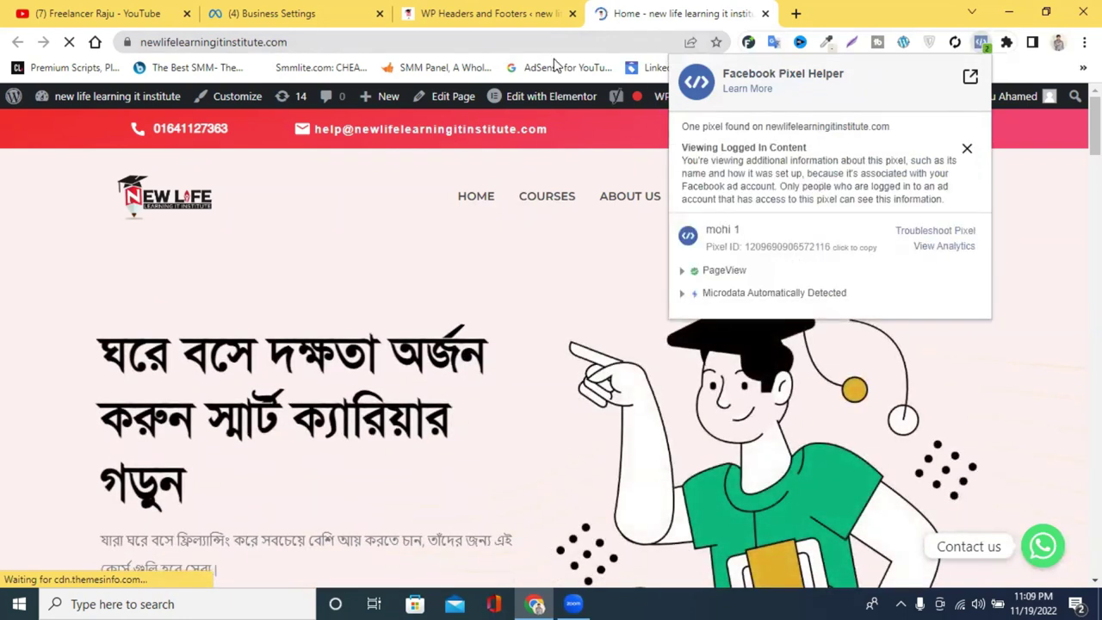
Go back to Meta Business Settings and reload the Pixels page to check the status of mohi 1
click(486, 13)
click(285, 13)
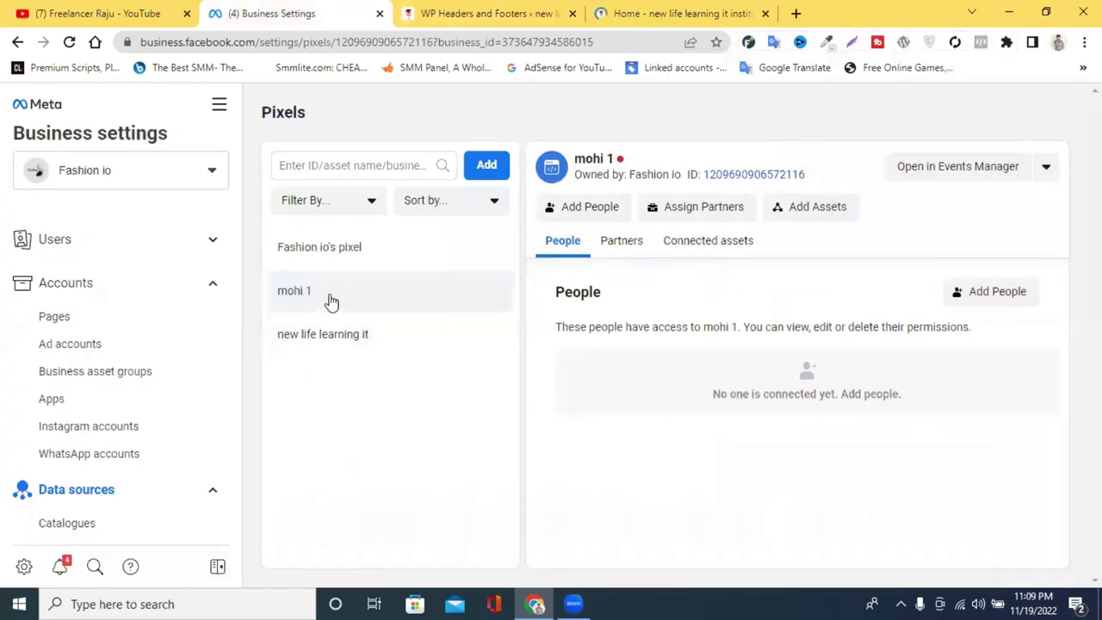
right_click(768, 117)
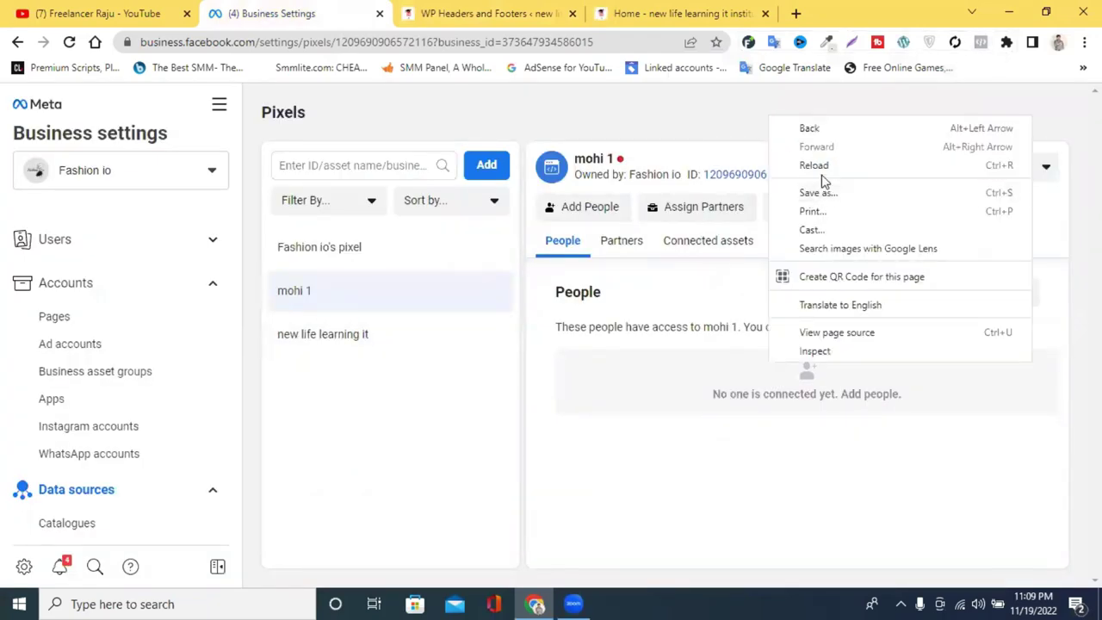
click(818, 167)
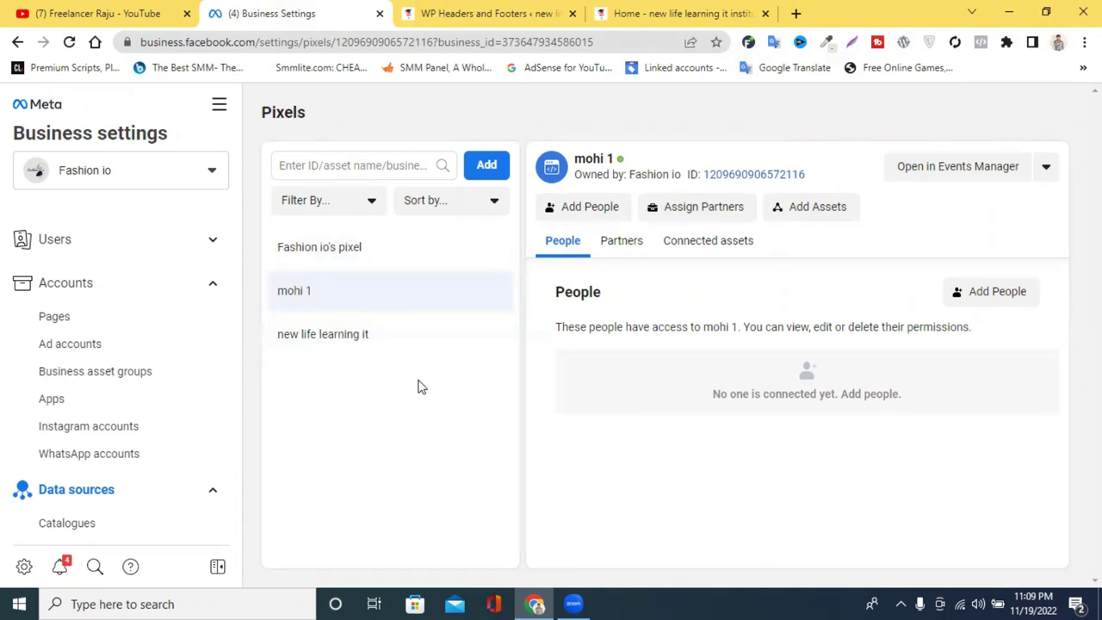
click(672, 11)
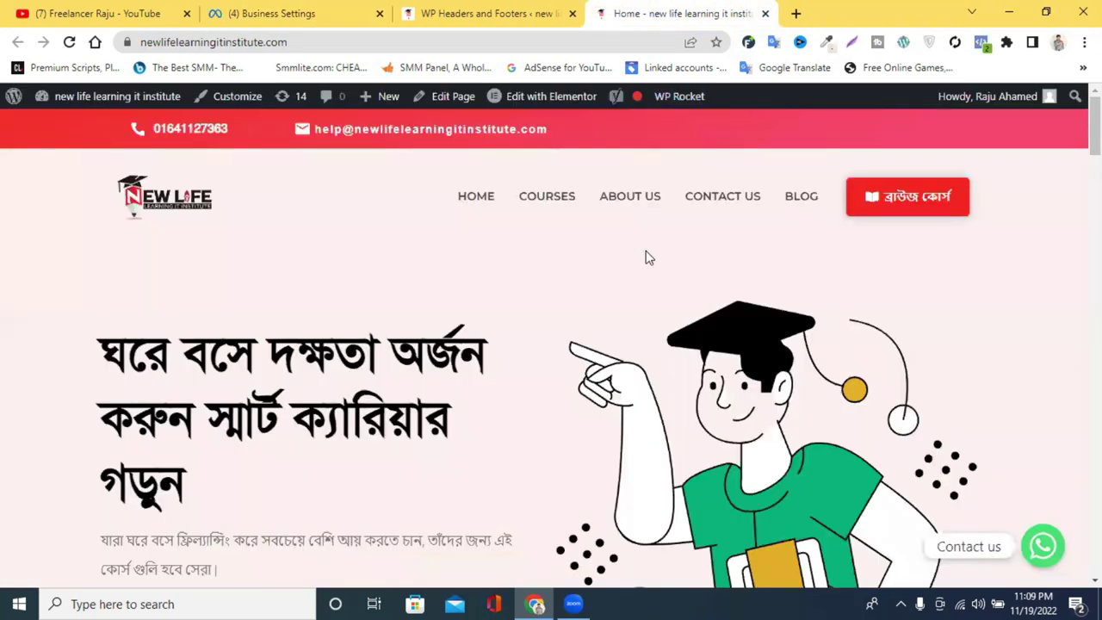
scroll(647, 253, down, 5)
scroll(646, 255, up, 2)
scroll(647, 254, up, 3)
click(486, 13)
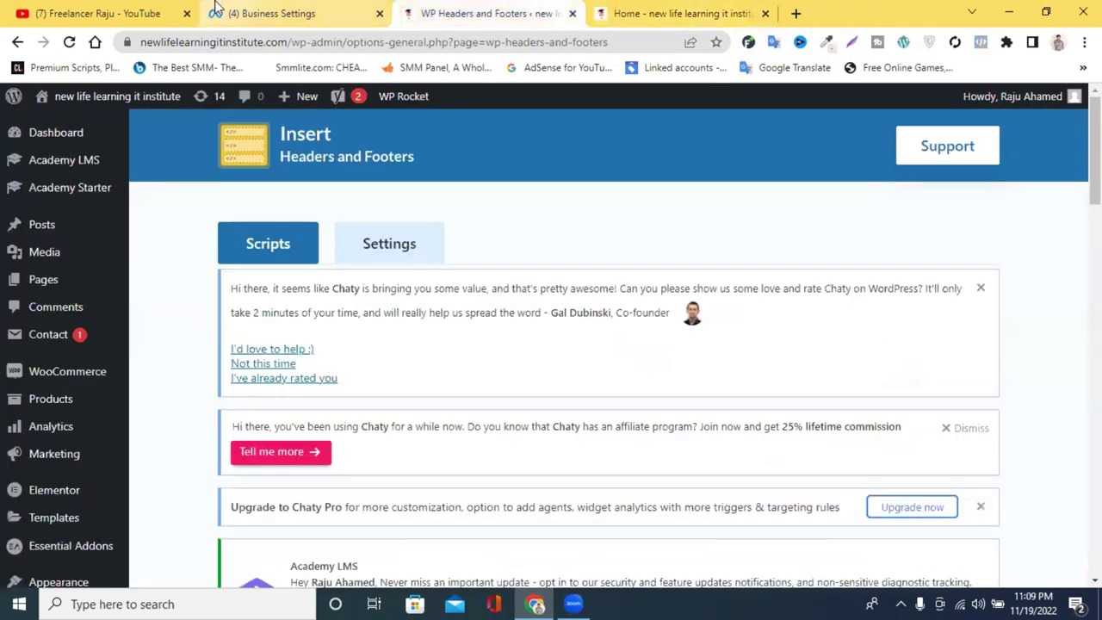
click(320, 10)
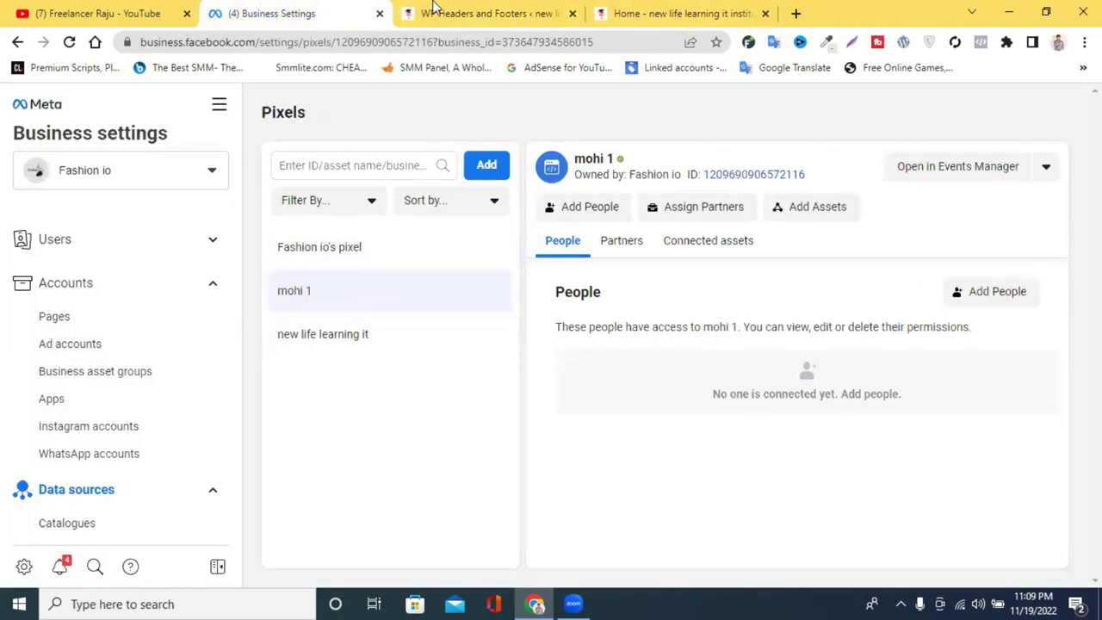
Return to the WordPress dashboard and activate the Header Footer Code Manager plugin among the installed plugins
click(469, 10)
scroll(308, 321, down, 3)
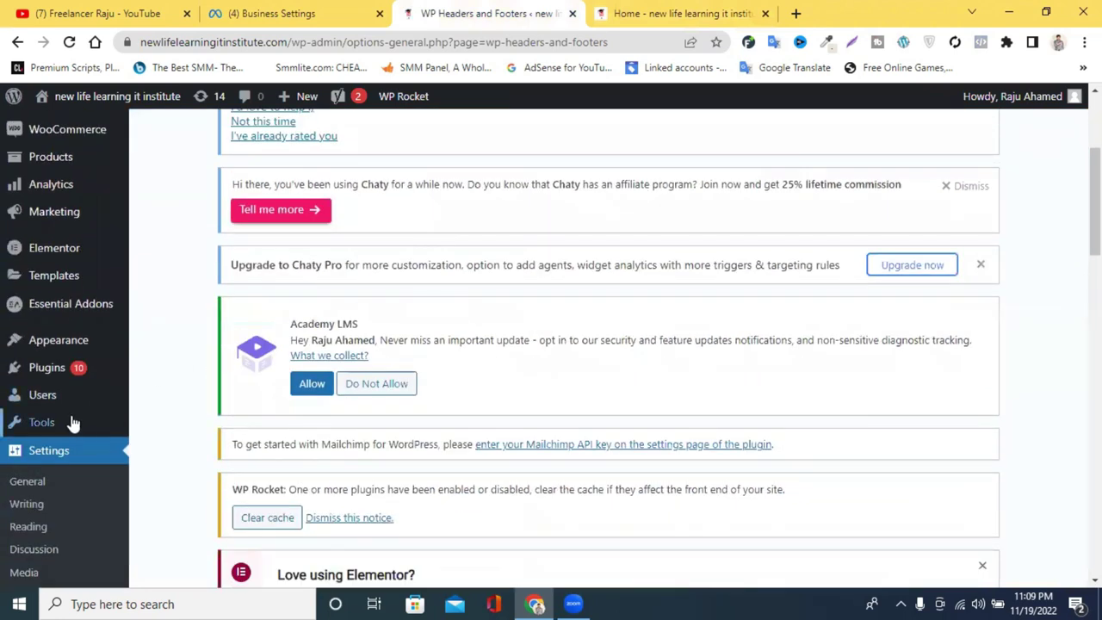
mouse_move(49, 376)
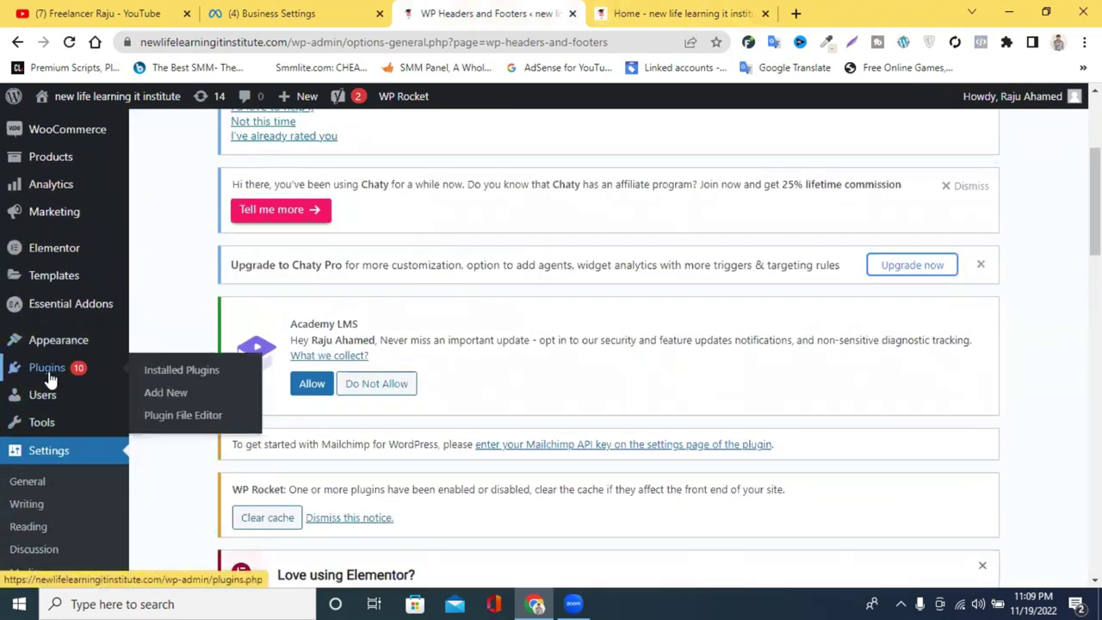
click(43, 379)
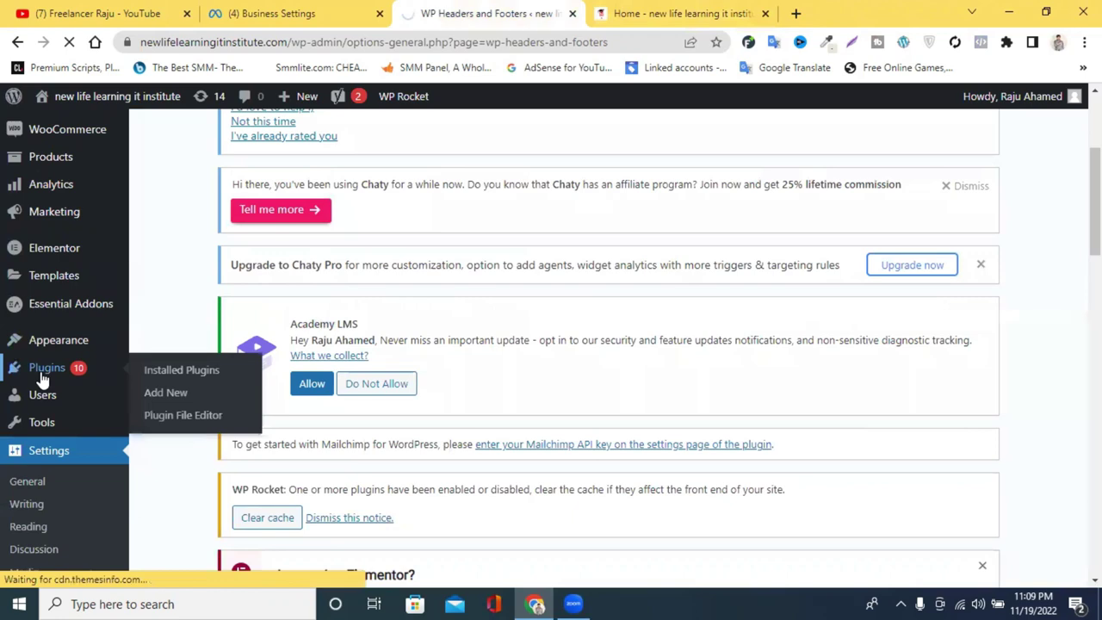
scroll(422, 359, down, 10)
scroll(421, 363, down, 4)
scroll(340, 258, down, 4)
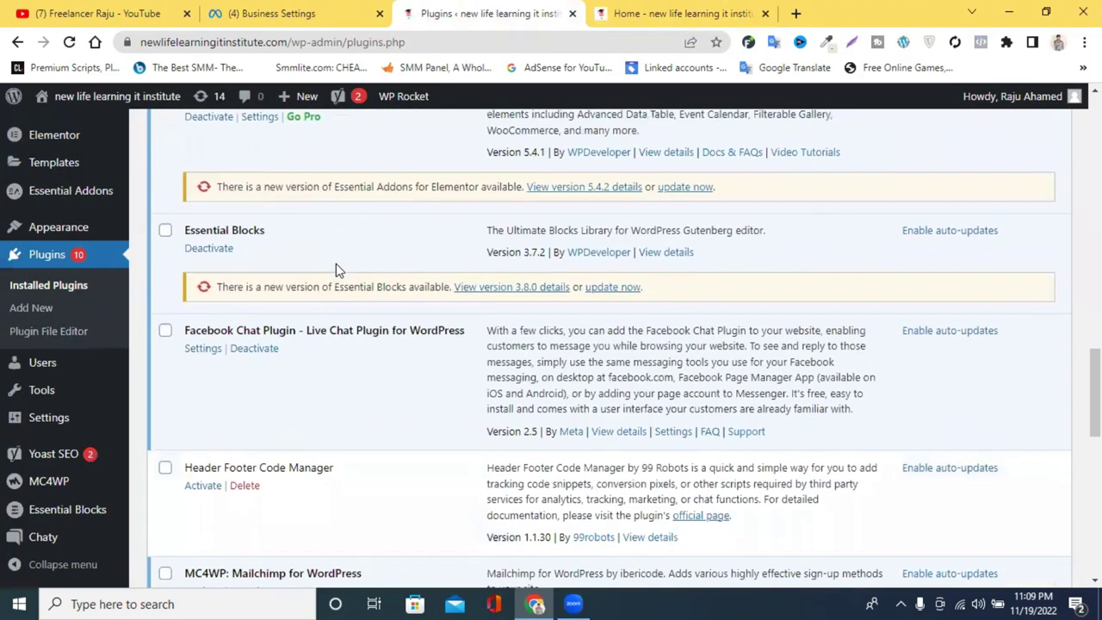
scroll(258, 397, down, 1)
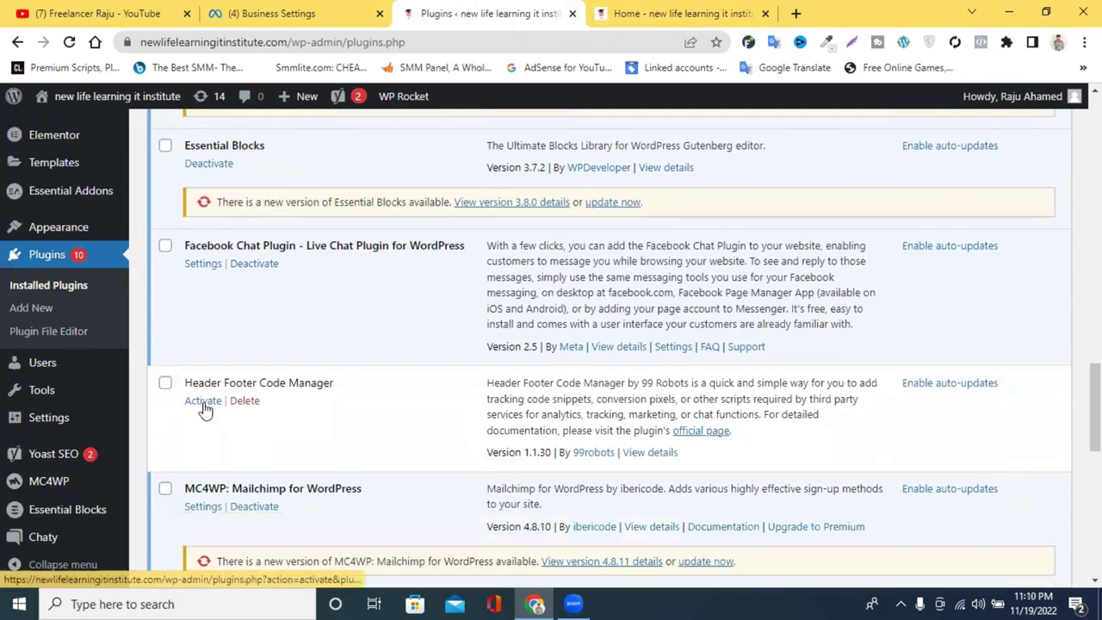
click(204, 404)
Switch to the website's home page and reload it to recheck the pixels with the plugin activated
click(672, 13)
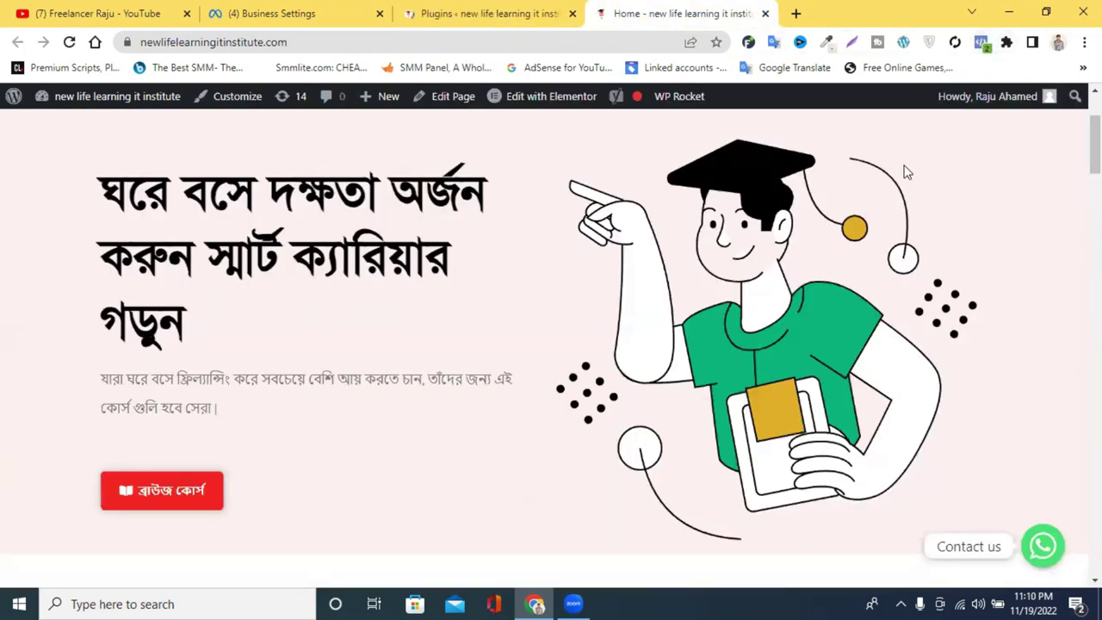
right_click(555, 187)
click(612, 229)
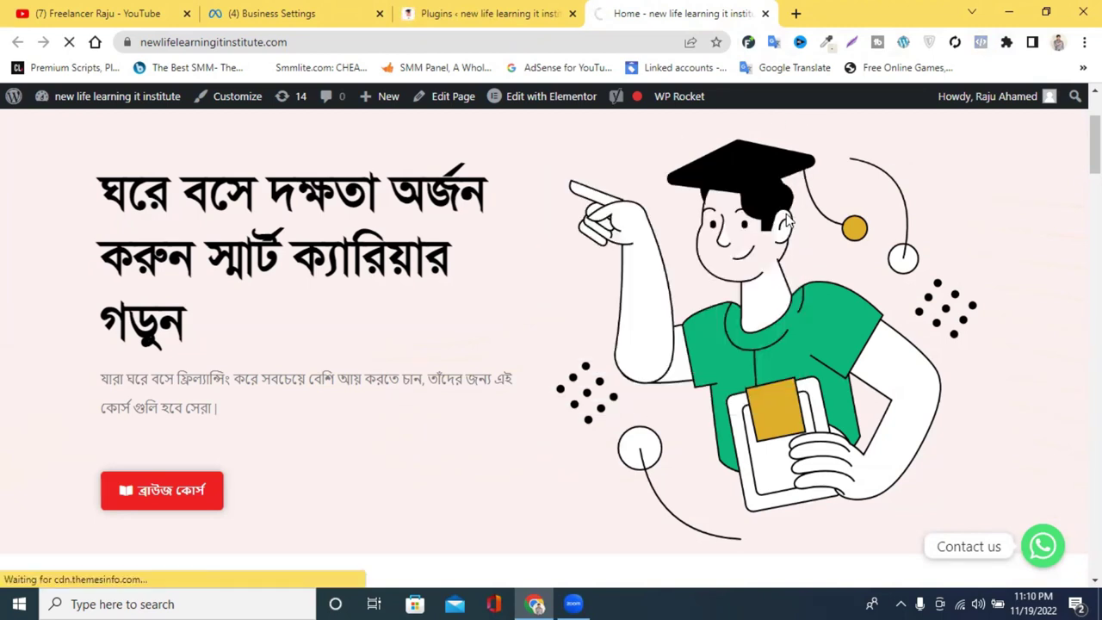